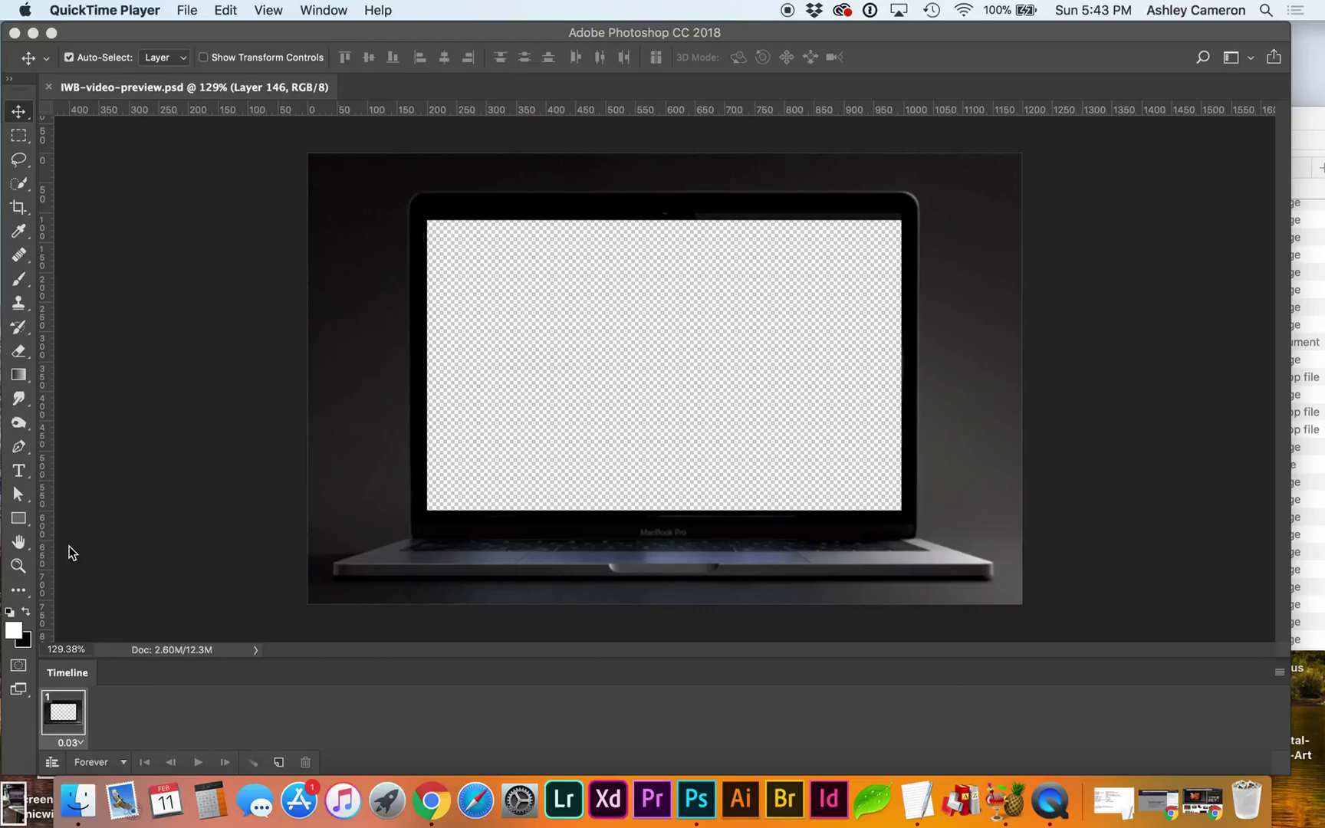
Step: Bring Photoshop forward with the IWB-video-preview.psd laptop mockup document showing
click(167, 36)
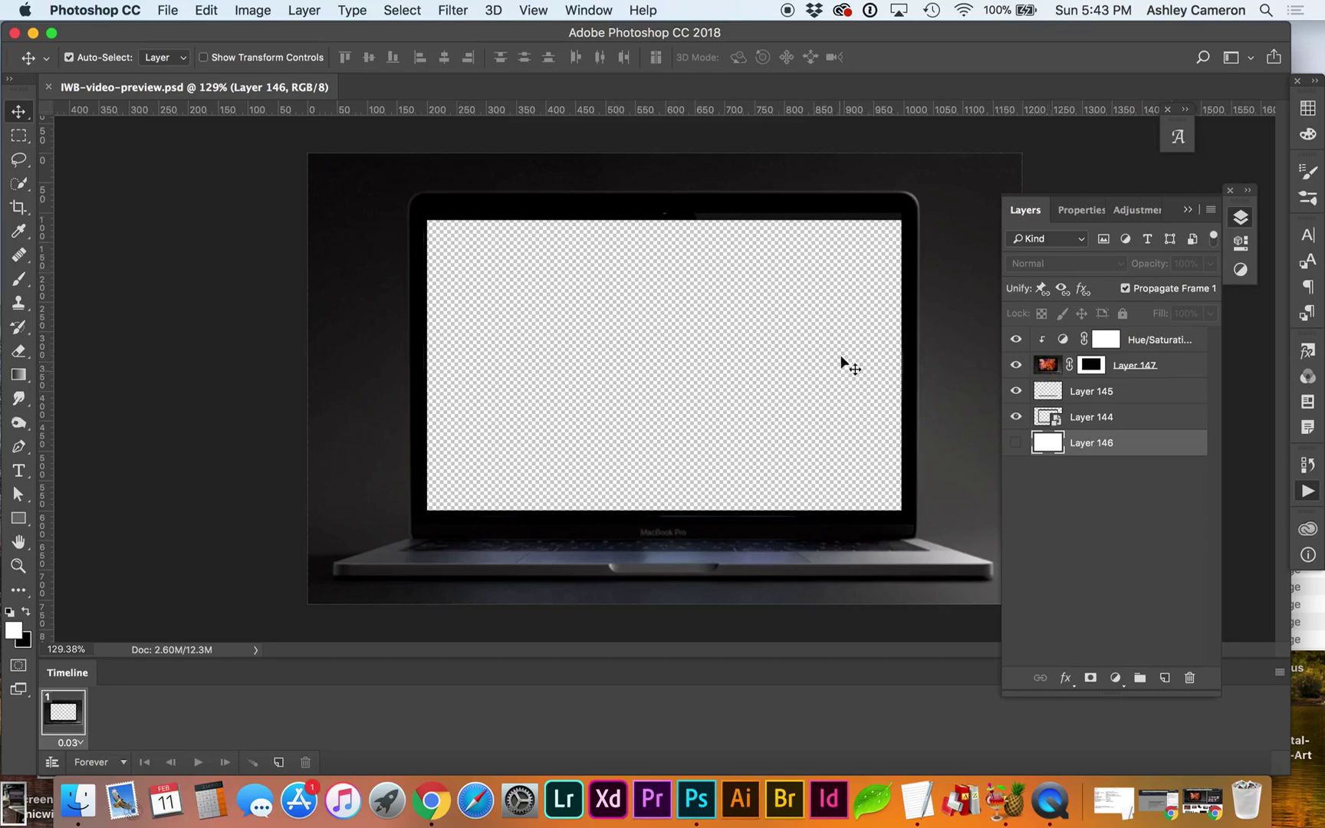
Step: Import IWB.mp4 from the Desktop with File > Import > Video Frames to Layers
click(168, 11)
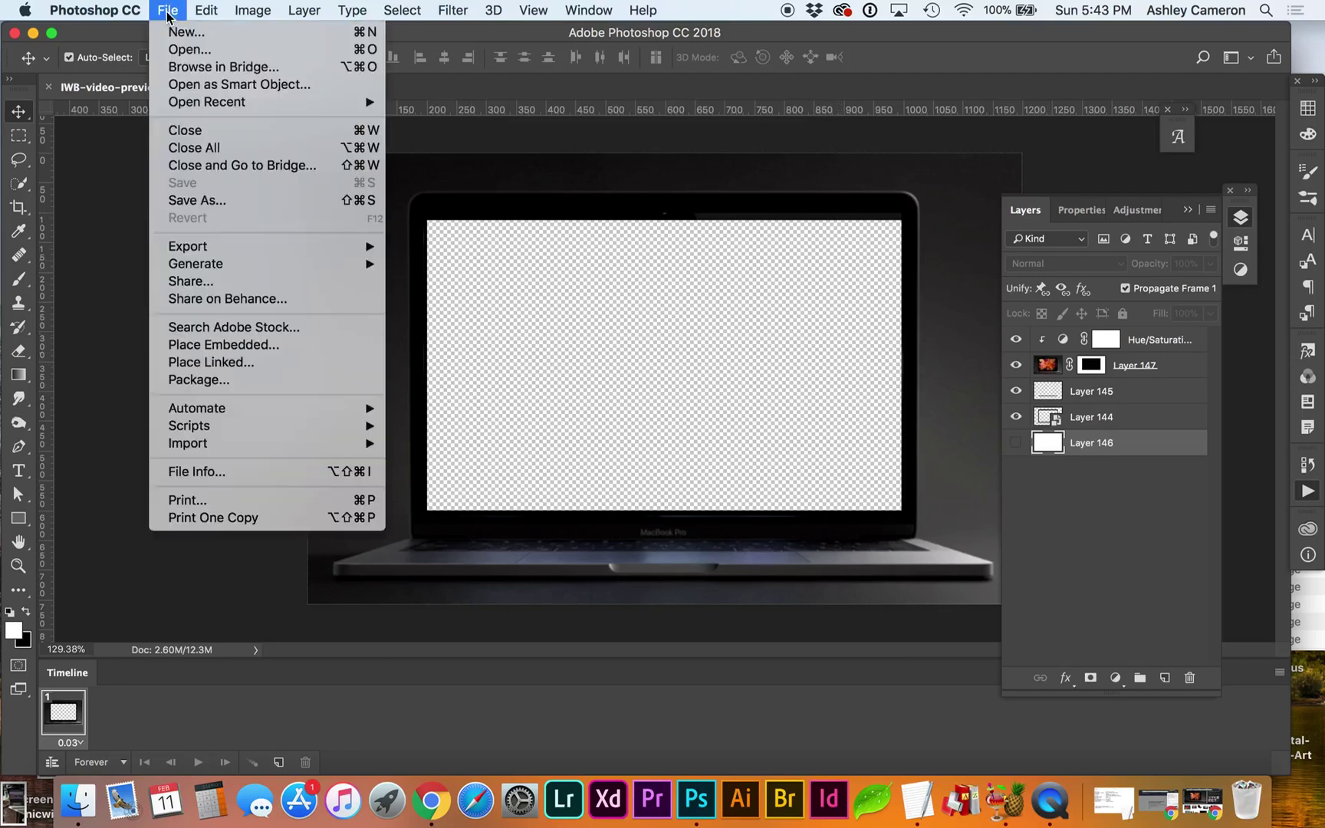
mouse_move(217, 443)
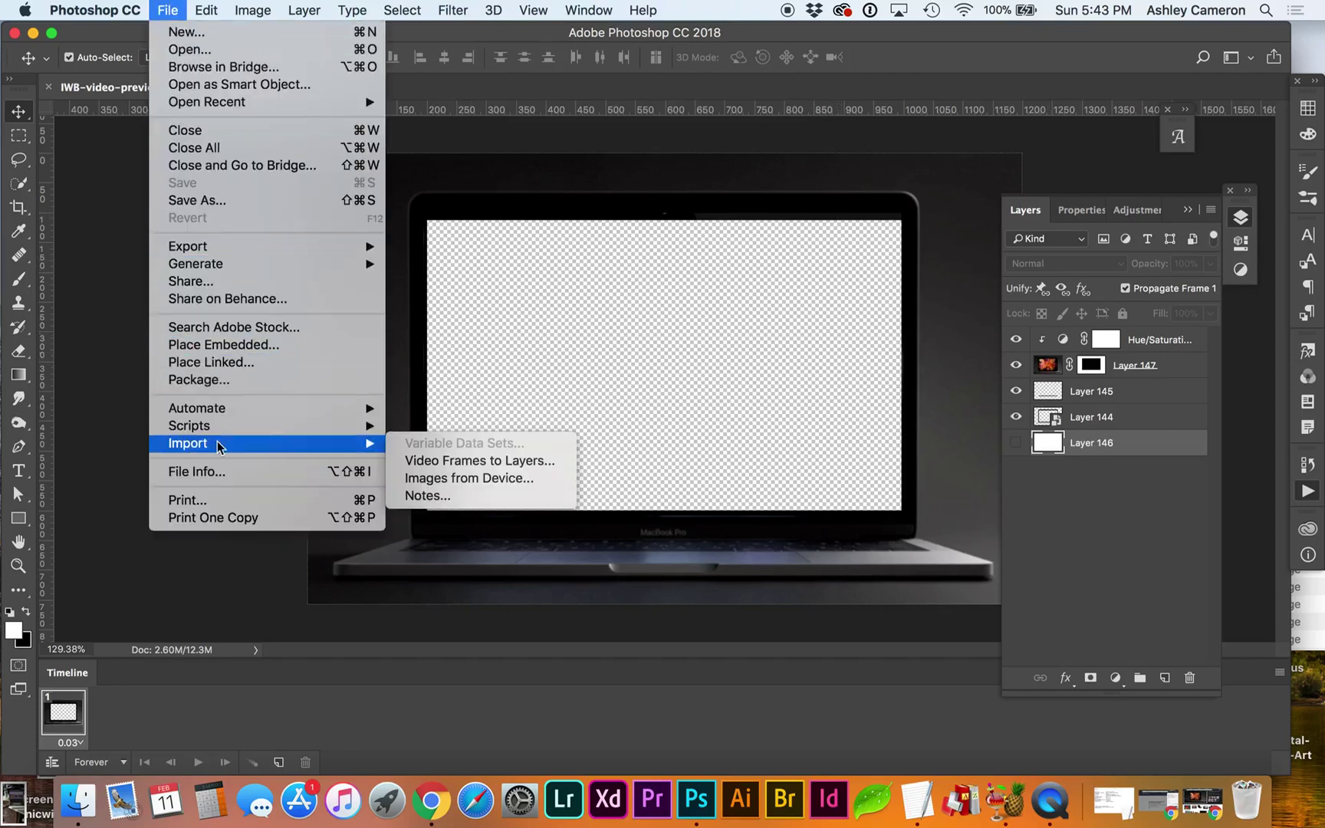
click(488, 460)
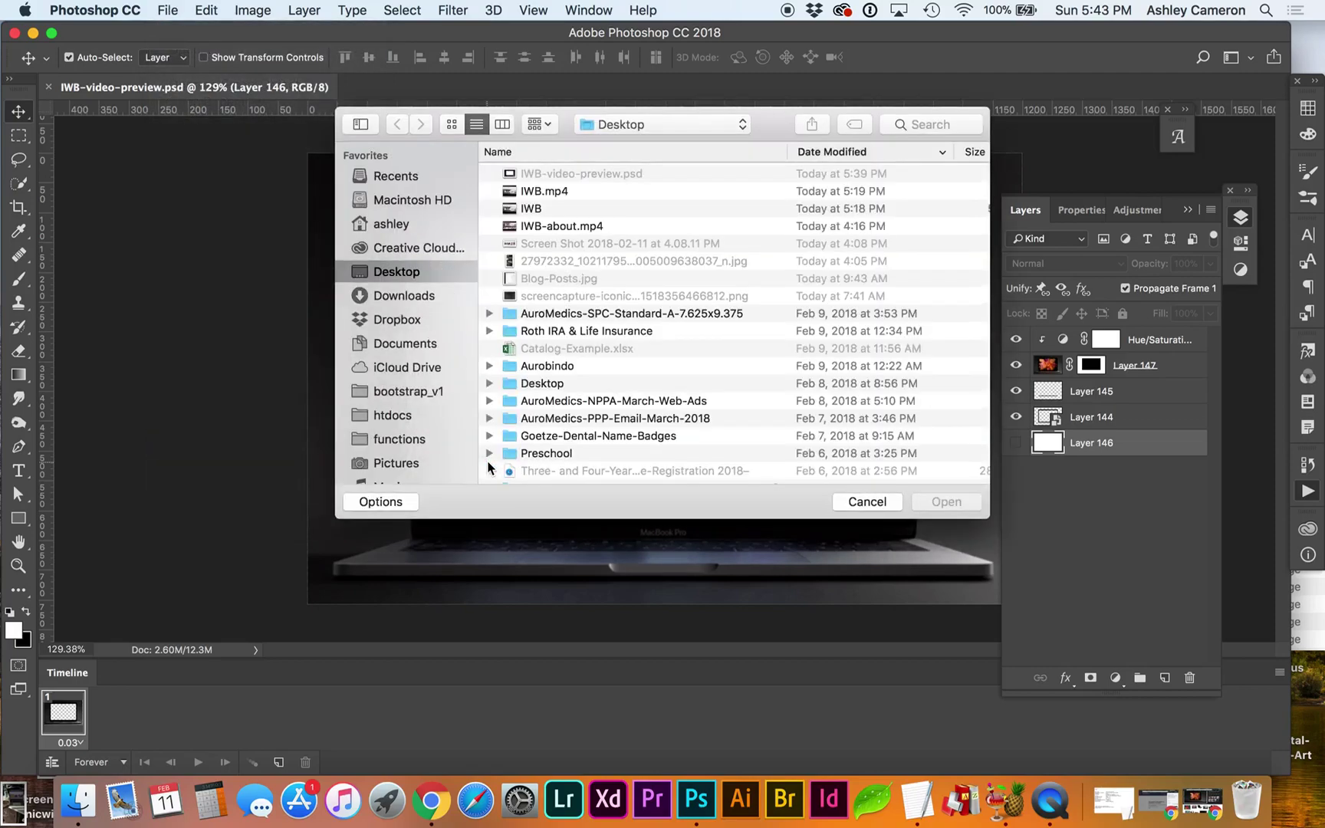
click(544, 190)
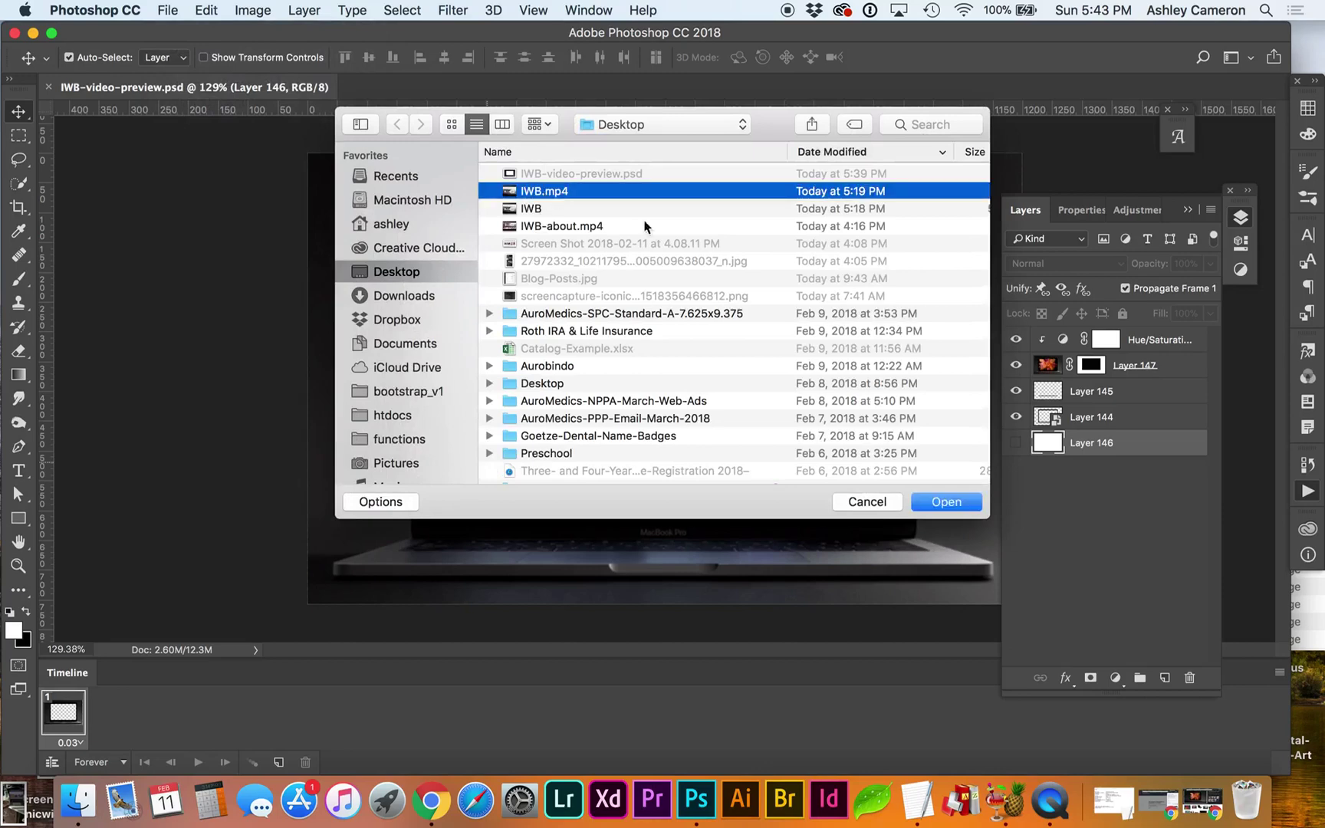
click(939, 503)
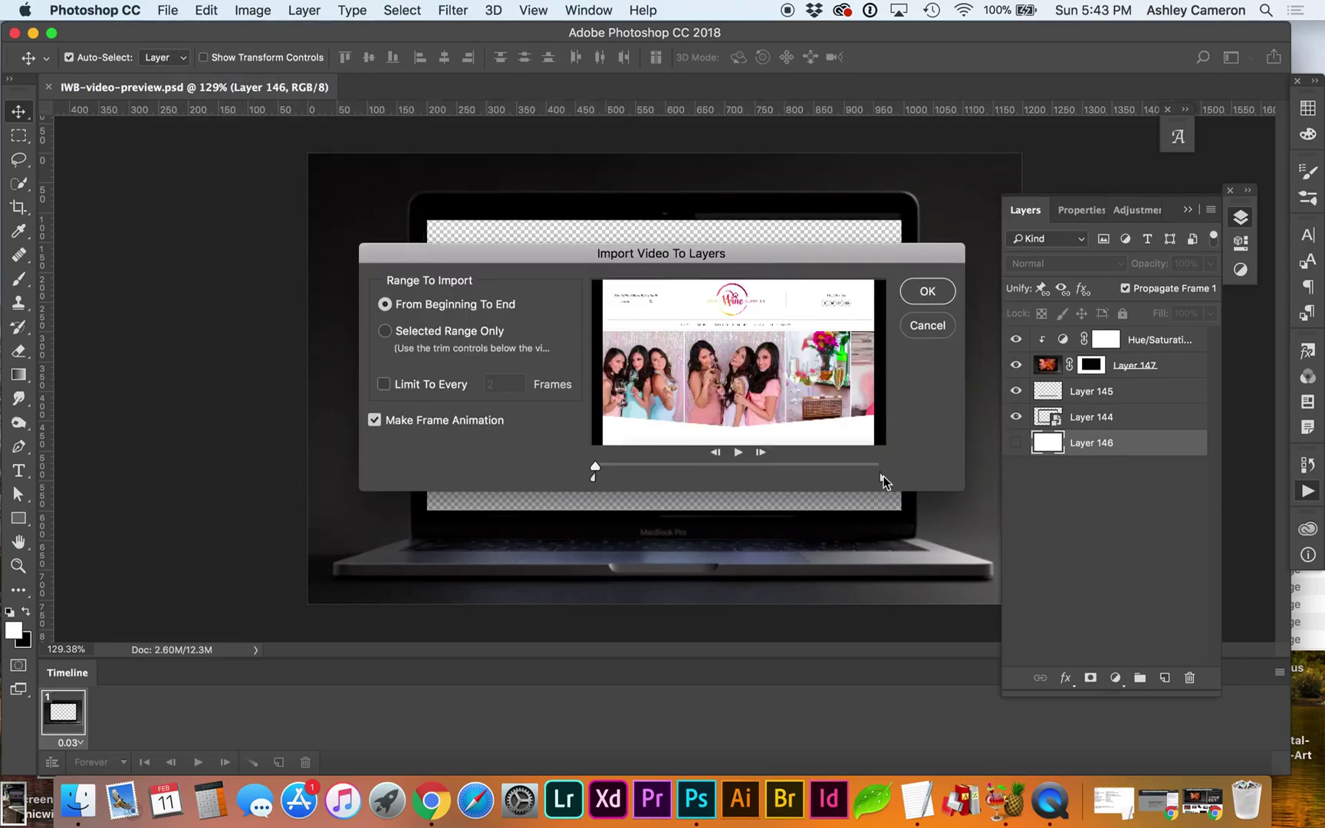
Step: Trim the end of the IWB.mp4 range, limit to every nth frame, and import as frame animation
drag(883, 476, 832, 479)
drag(502, 385, 472, 385)
click(928, 294)
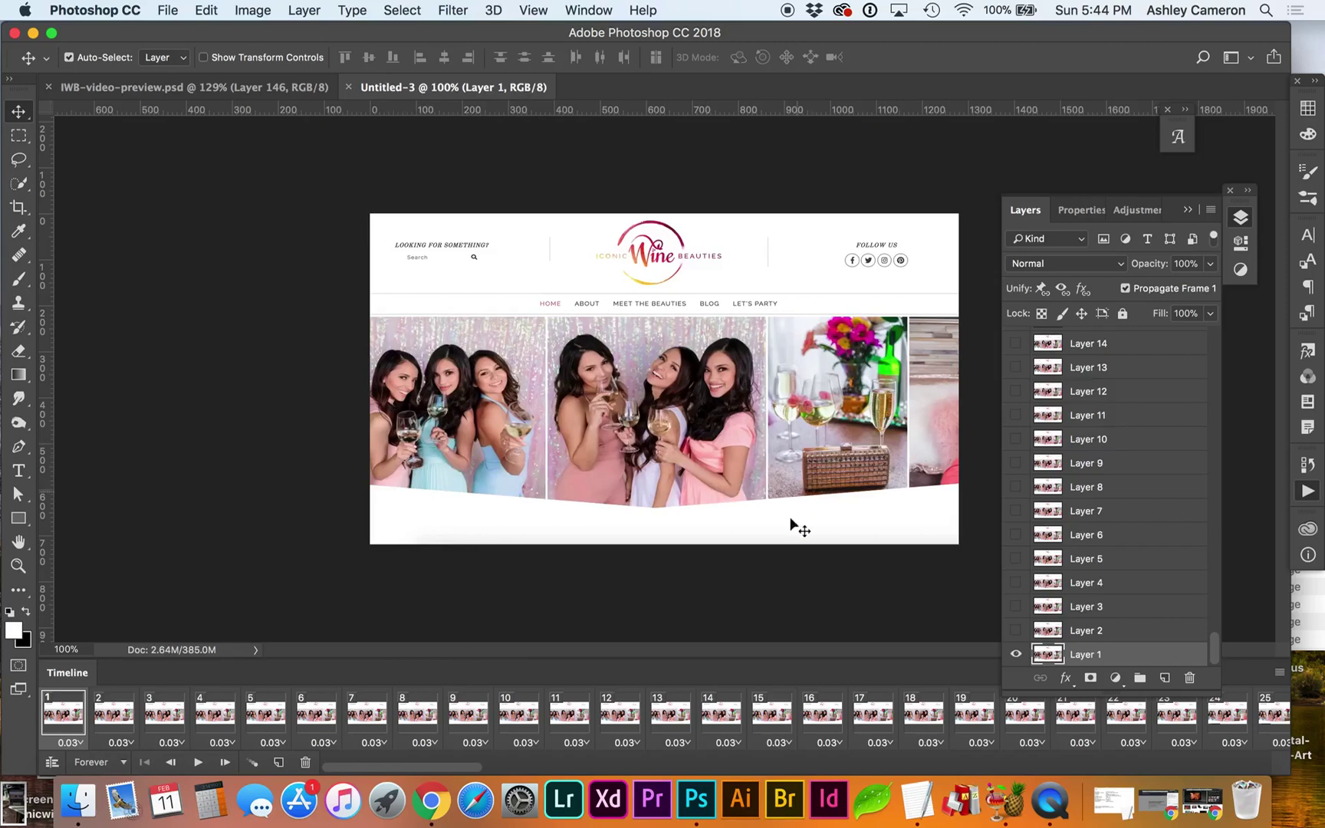
Step: Select all frame layers in Untitled-3 and briefly play the animation
click(254, 84)
click(441, 90)
scroll(1100, 510, up, 20)
scroll(1105, 518, up, 5)
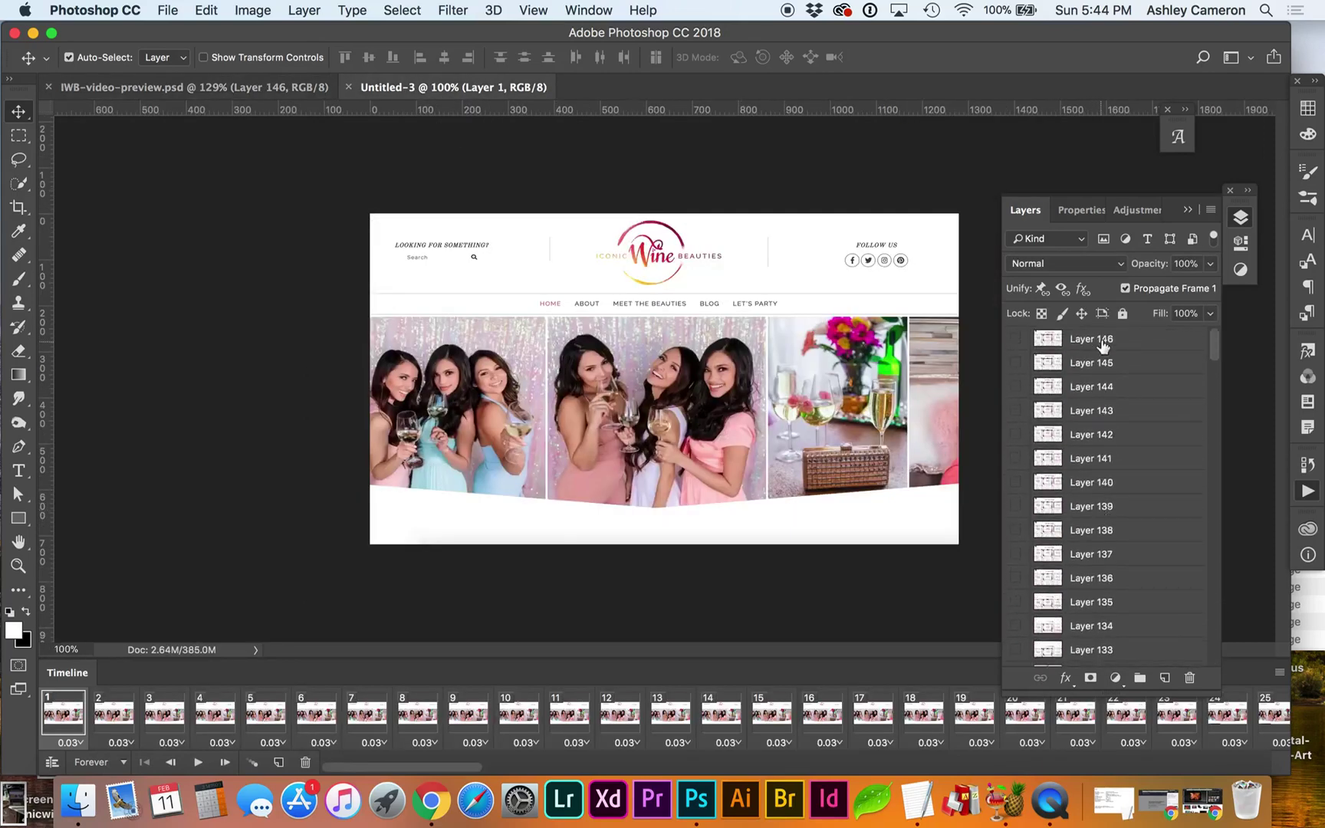
shift+click(1102, 345)
click(198, 763)
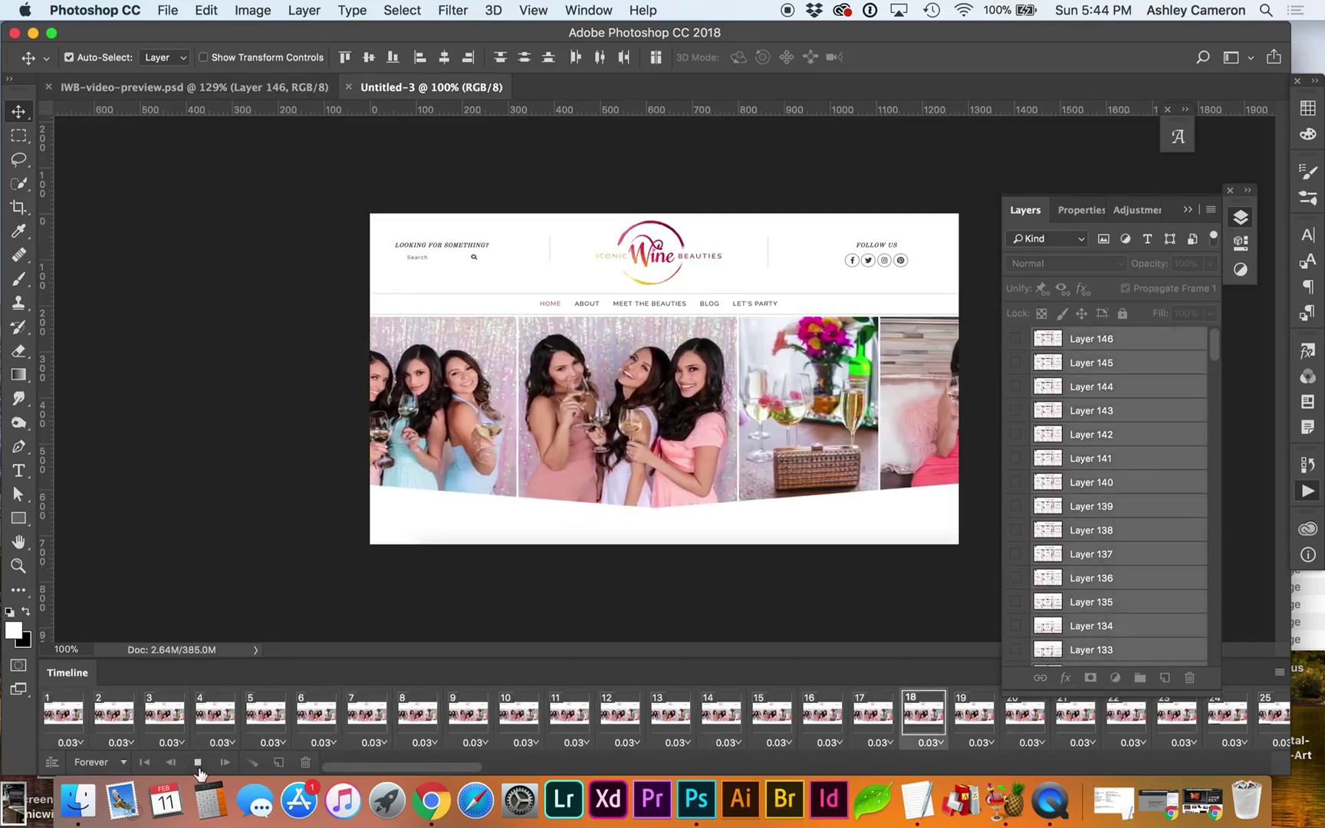
click(197, 763)
Step: Replay the animation from frame 1 and stop it near the last frame
click(588, 10)
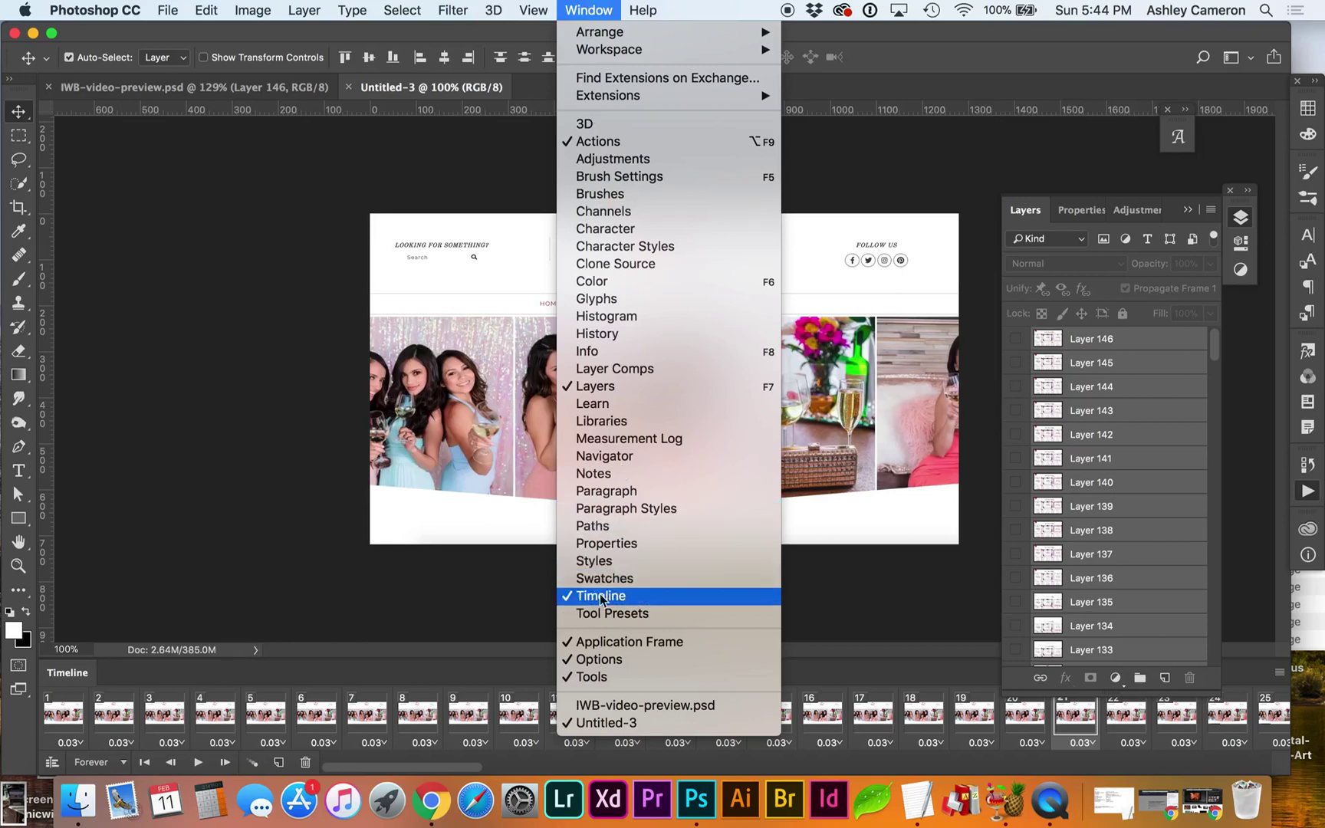
click(181, 674)
click(61, 725)
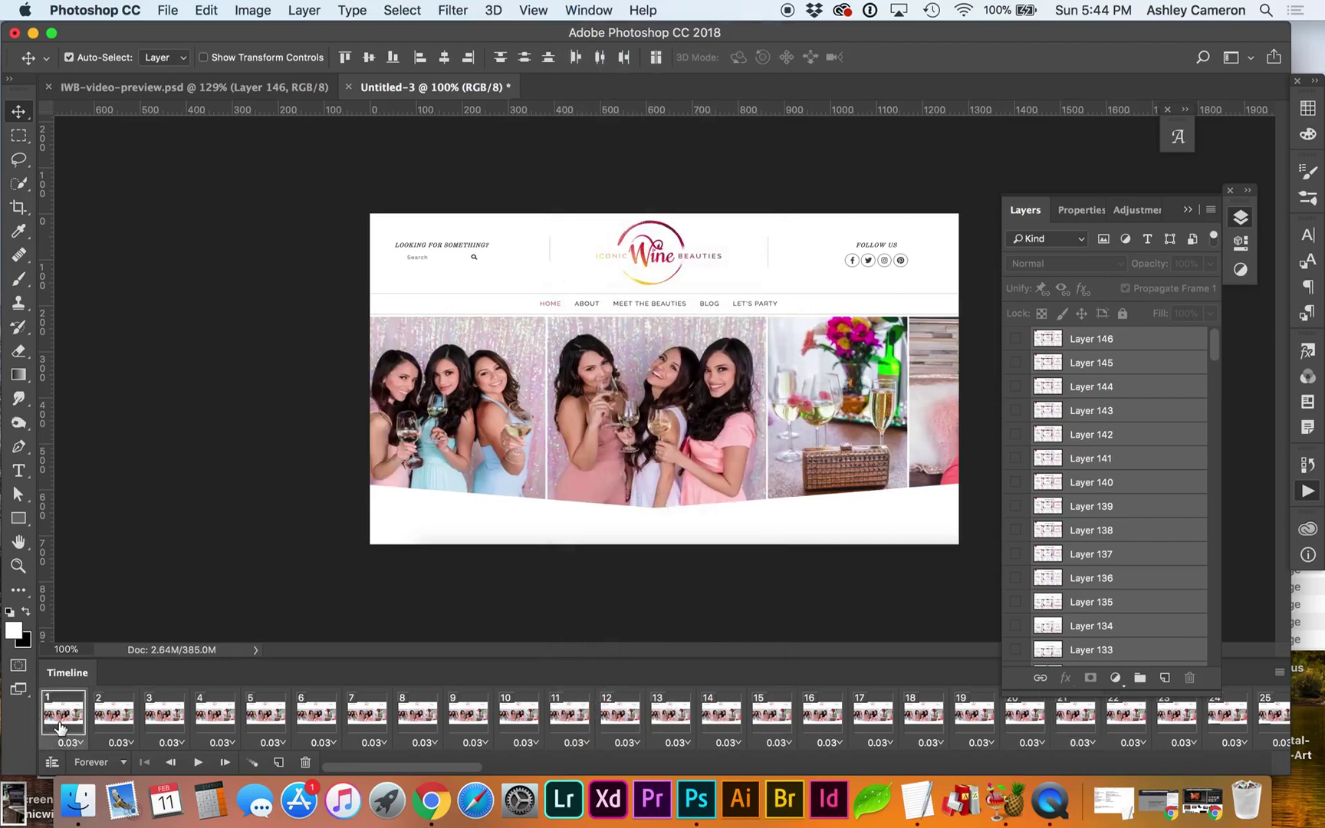
click(198, 762)
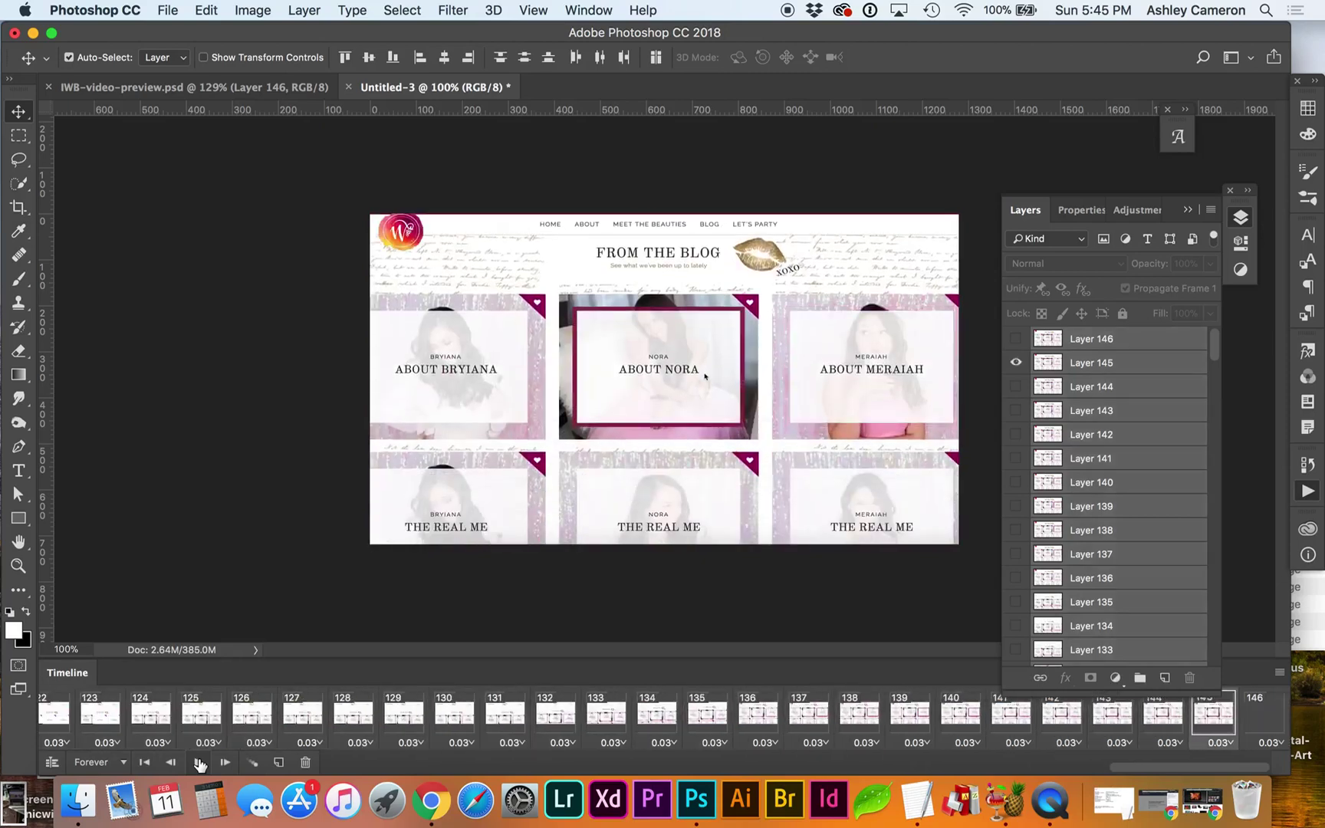
click(199, 762)
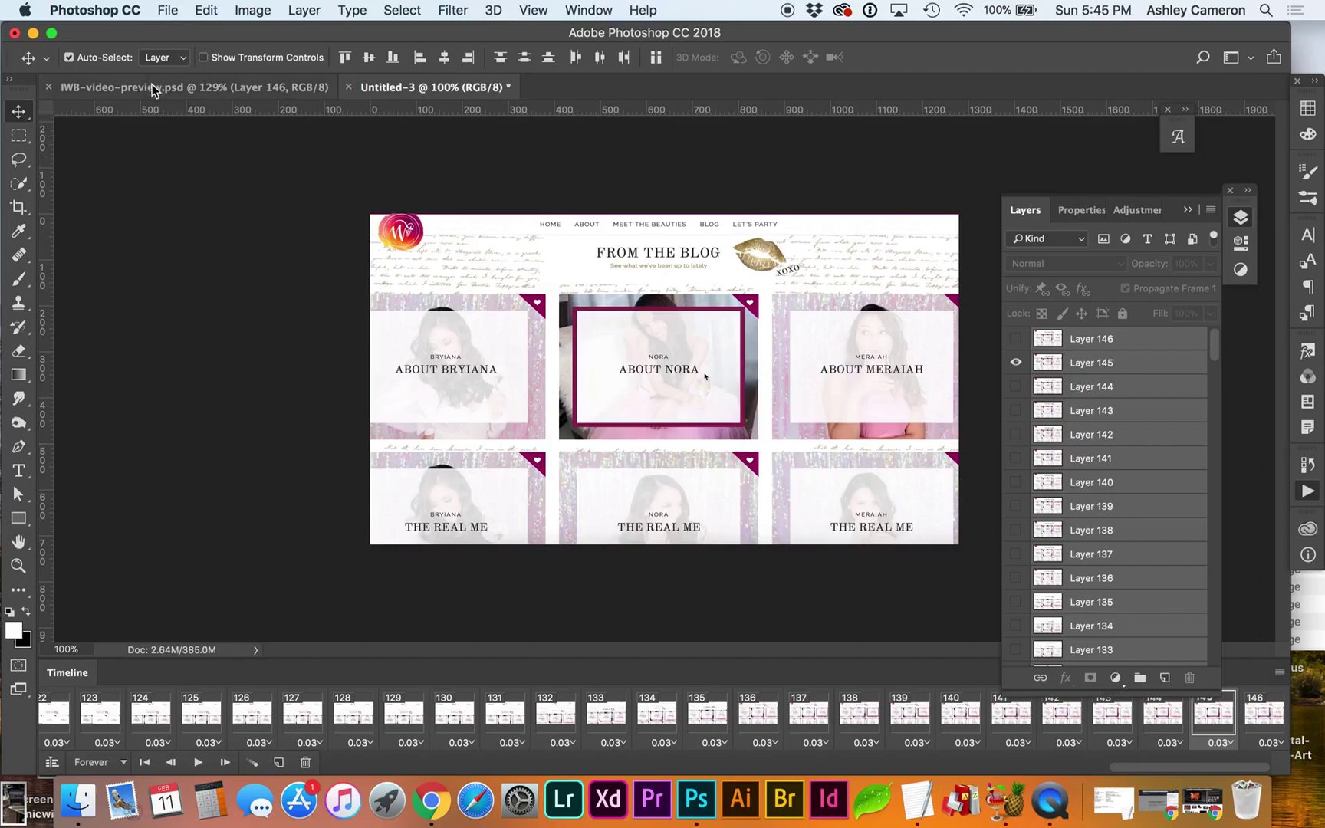
Step: Copy all the laptop mockup layers from IWB-video-preview.psd into Untitled-3
drag(156, 87, 162, 222)
click(1158, 341)
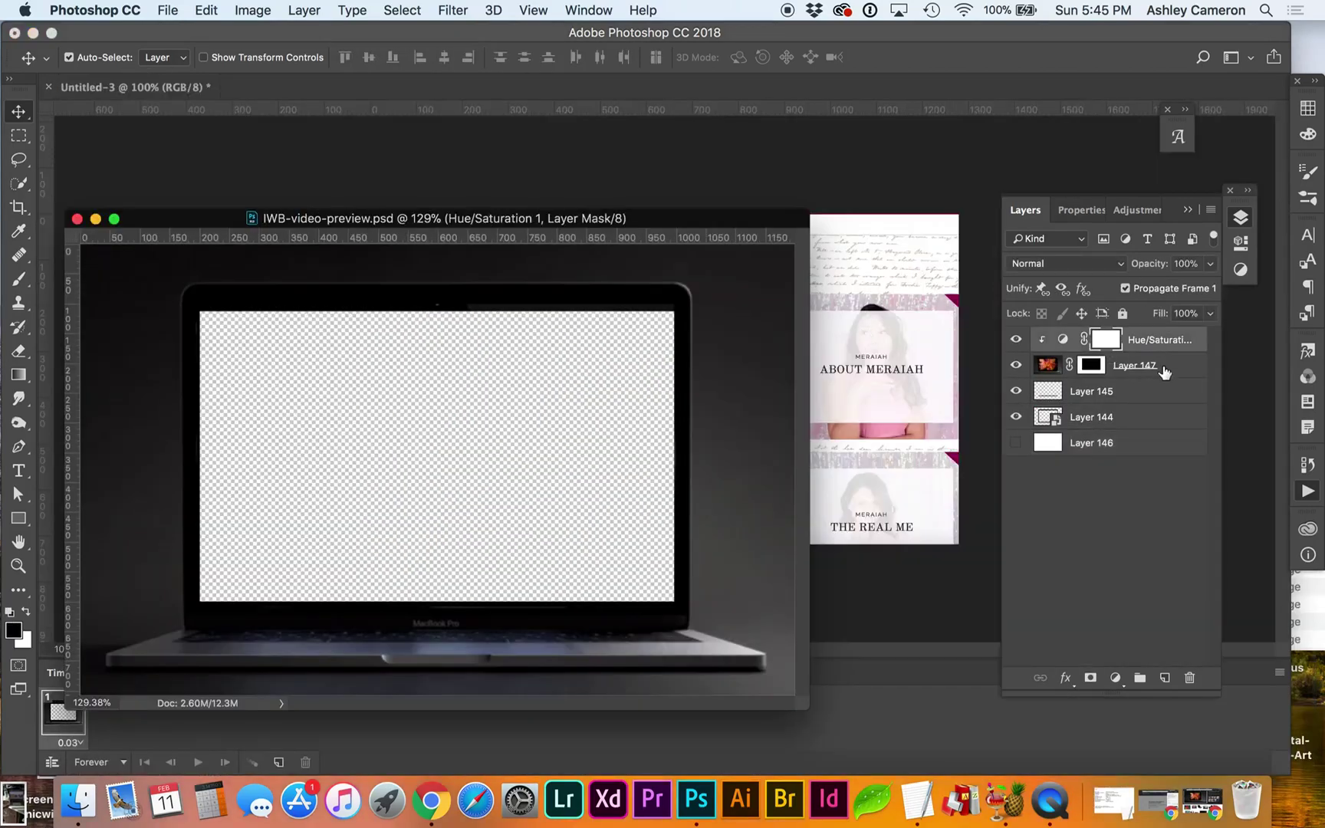
shift+click(1151, 417)
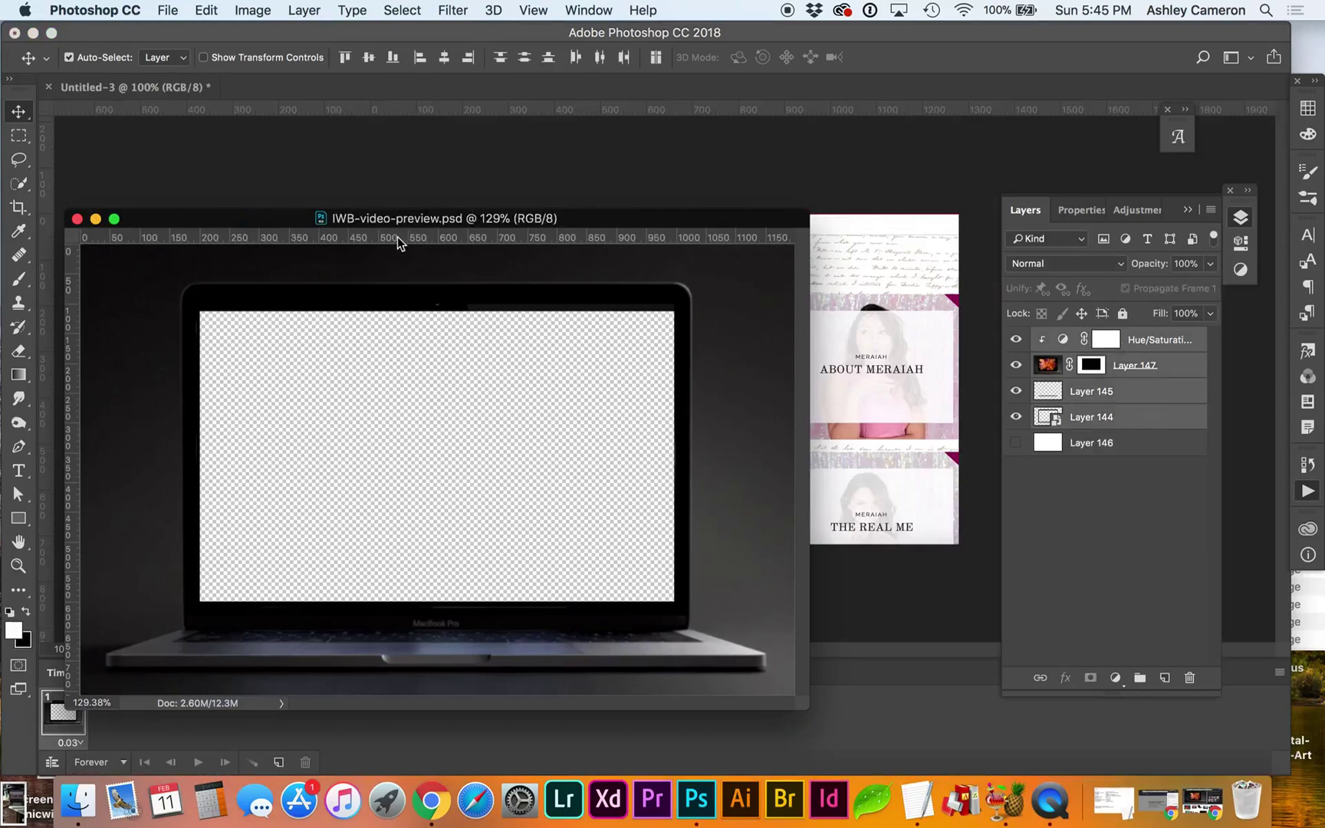
drag(1139, 353, 890, 290)
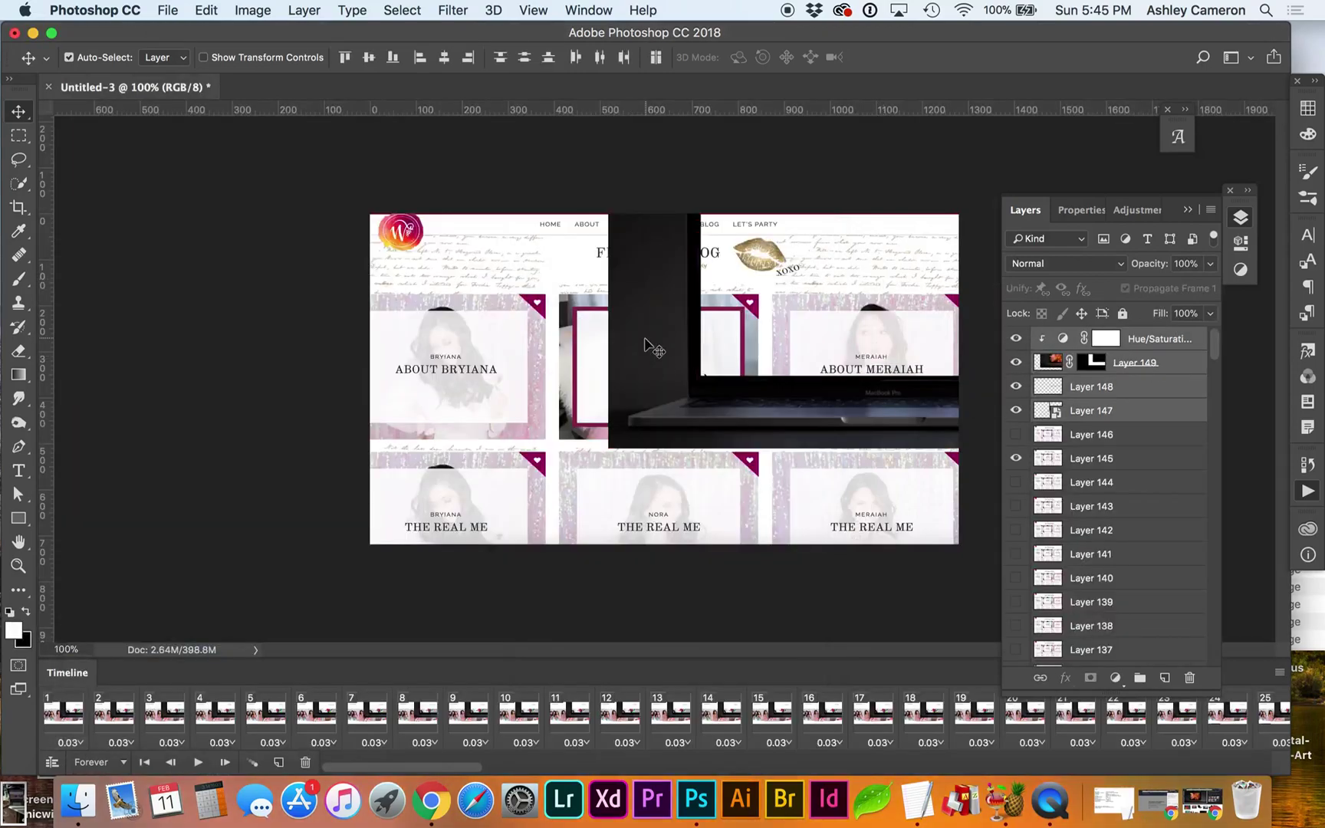
Step: Move the mockup layers to the canvas centre with Free Transform
key(super+t)
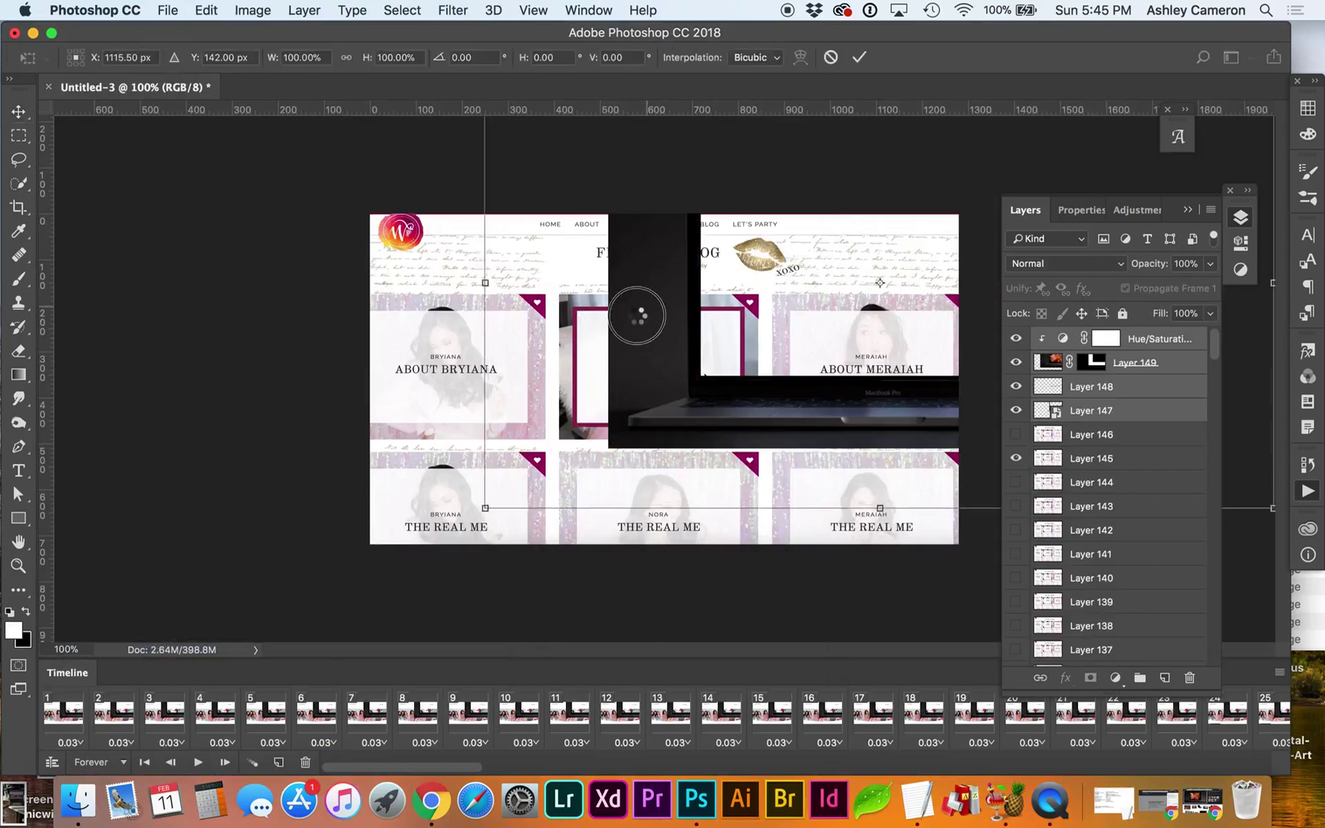
drag(615, 320, 427, 407)
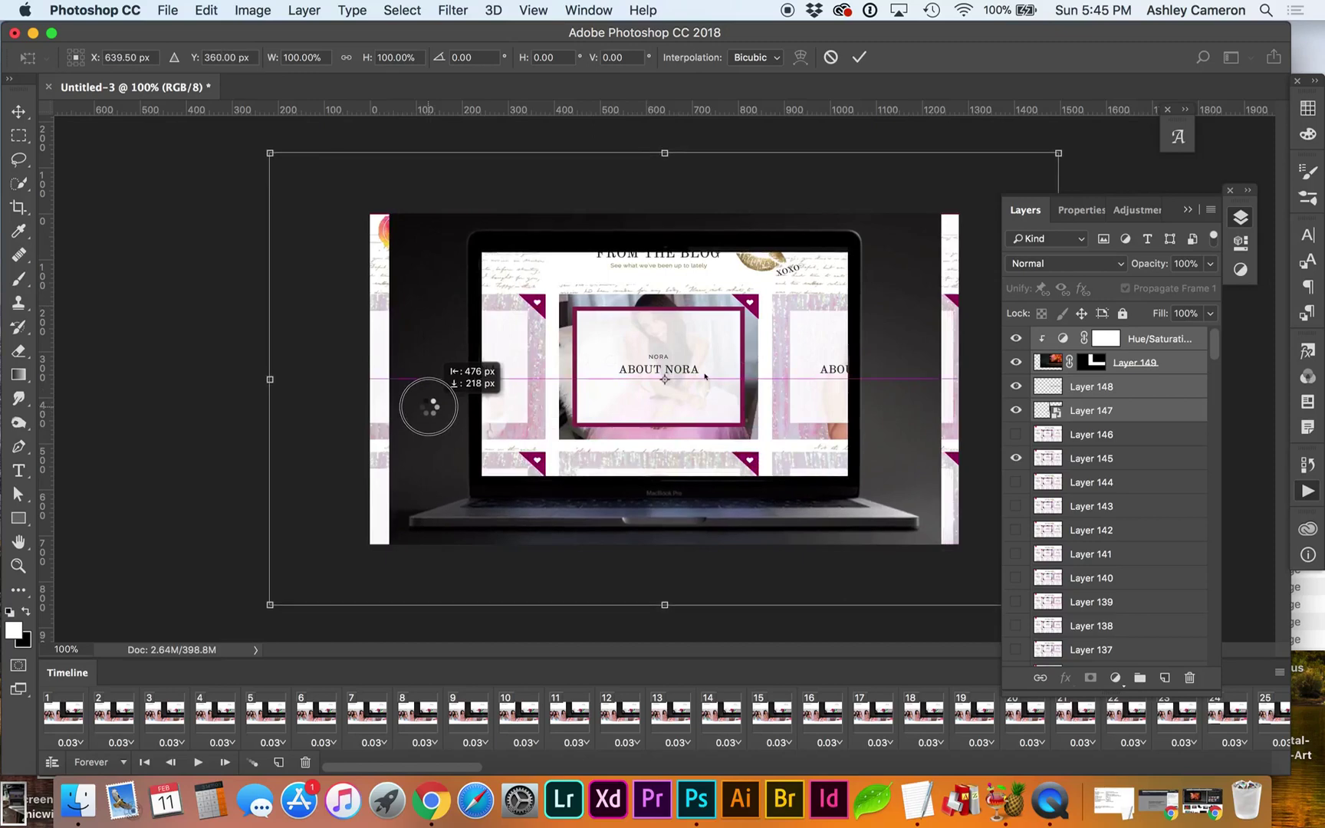
key(Return)
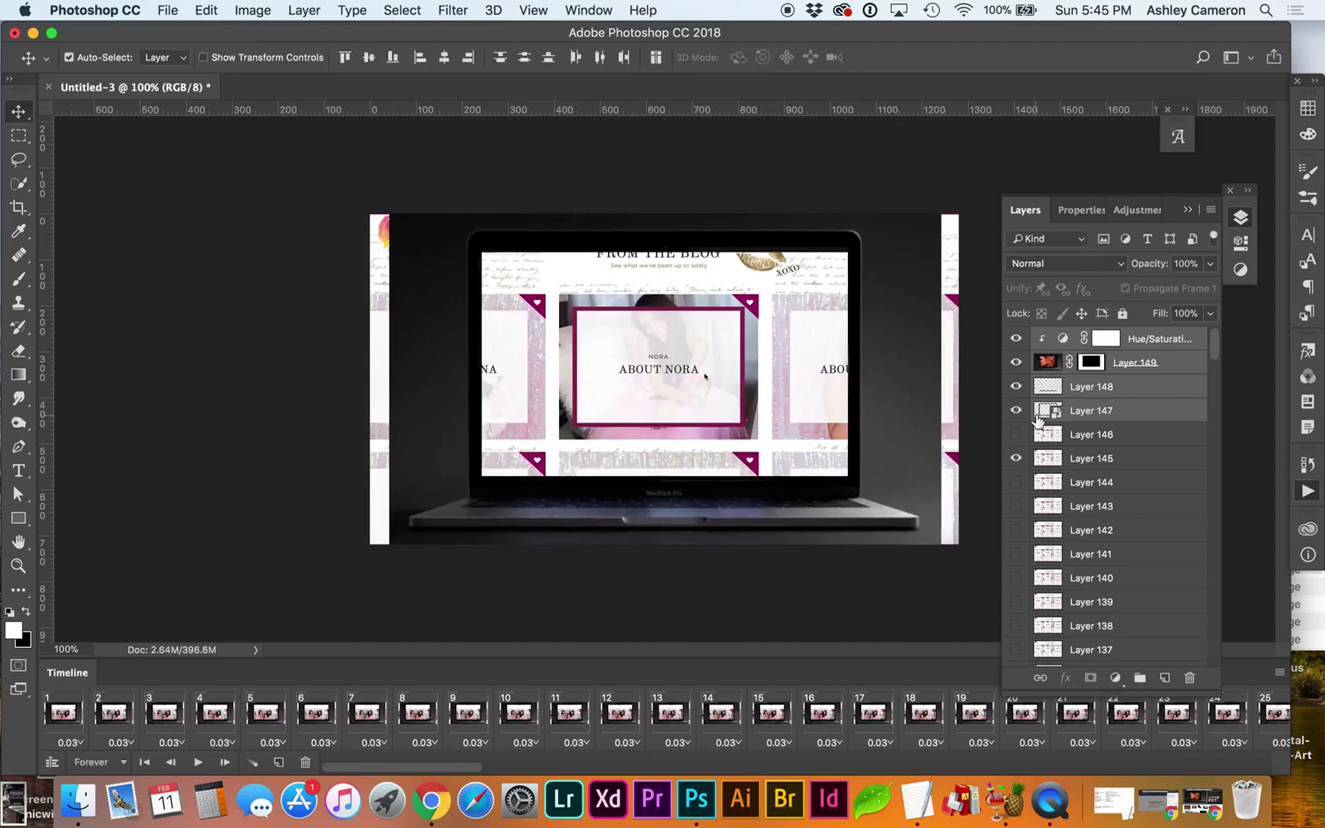
Step: Convert the mockup layers to a smart object and crop the canvas taller around the laptop
right_click(1175, 338)
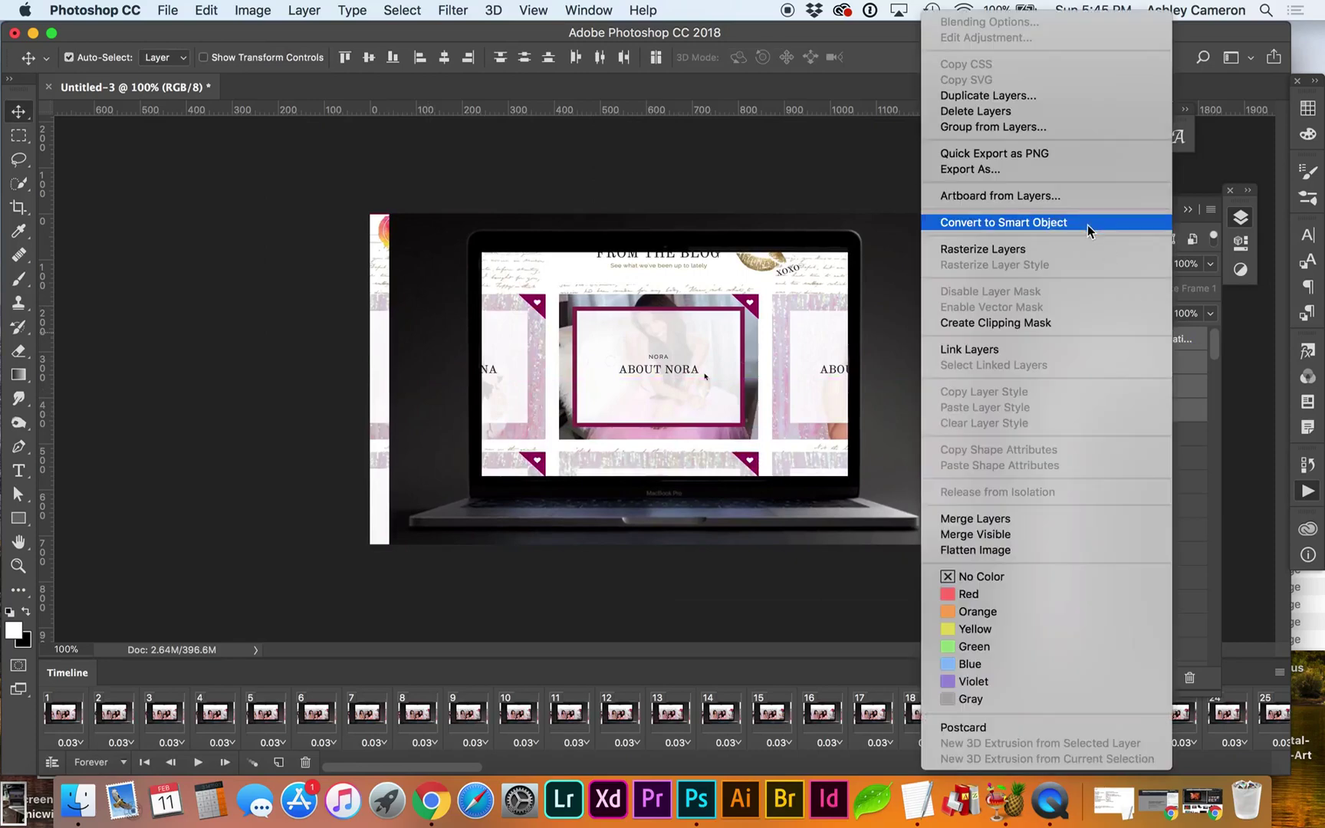
click(828, 261)
key(c)
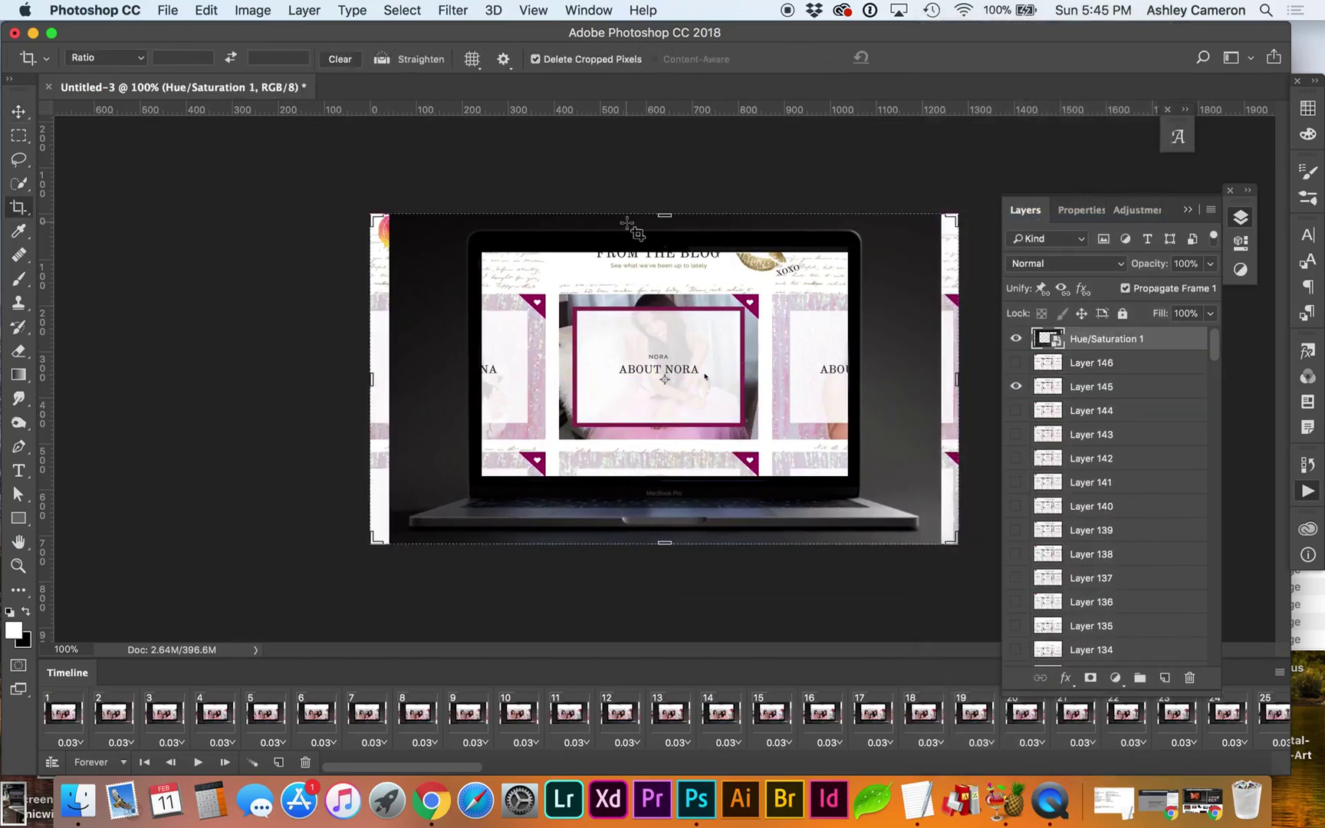
drag(660, 215, 663, 205)
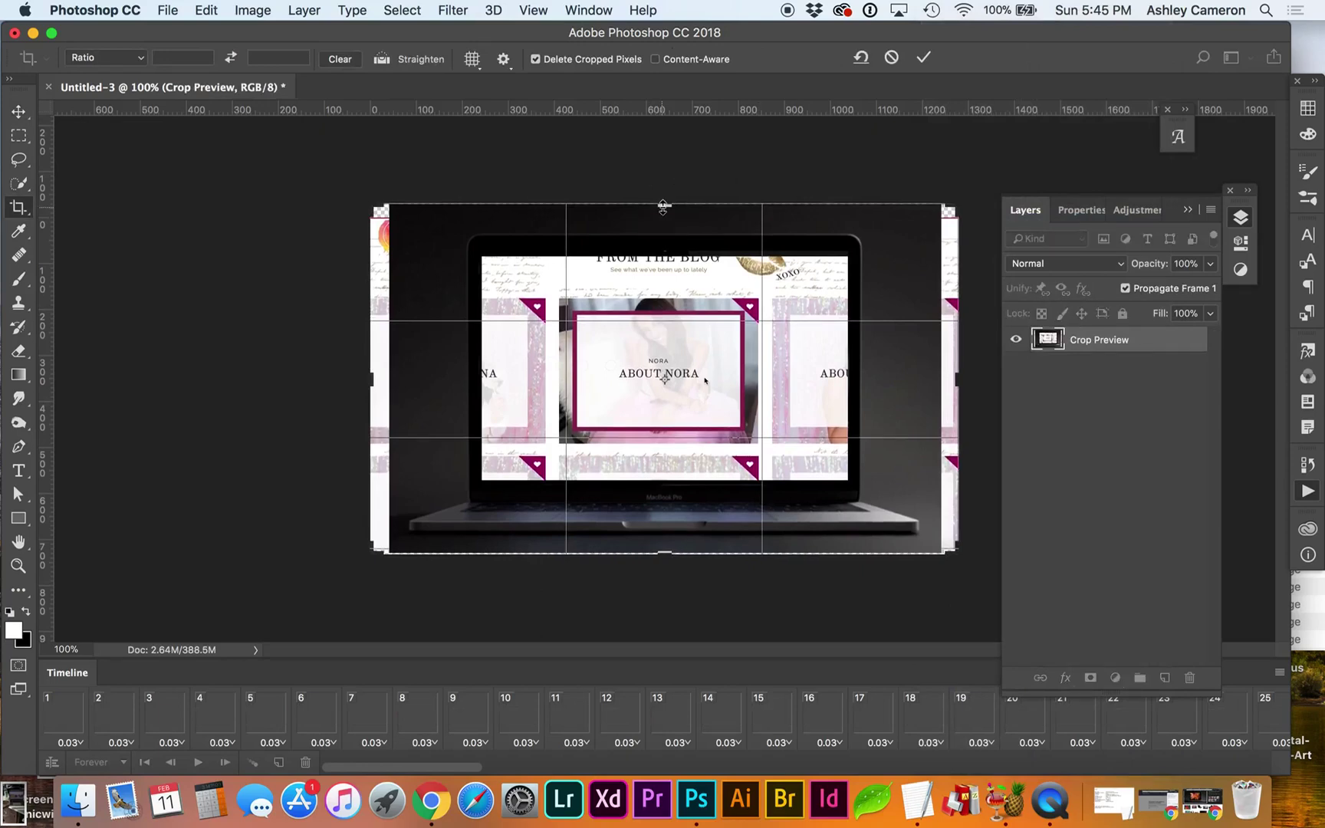
drag(660, 553, 661, 552)
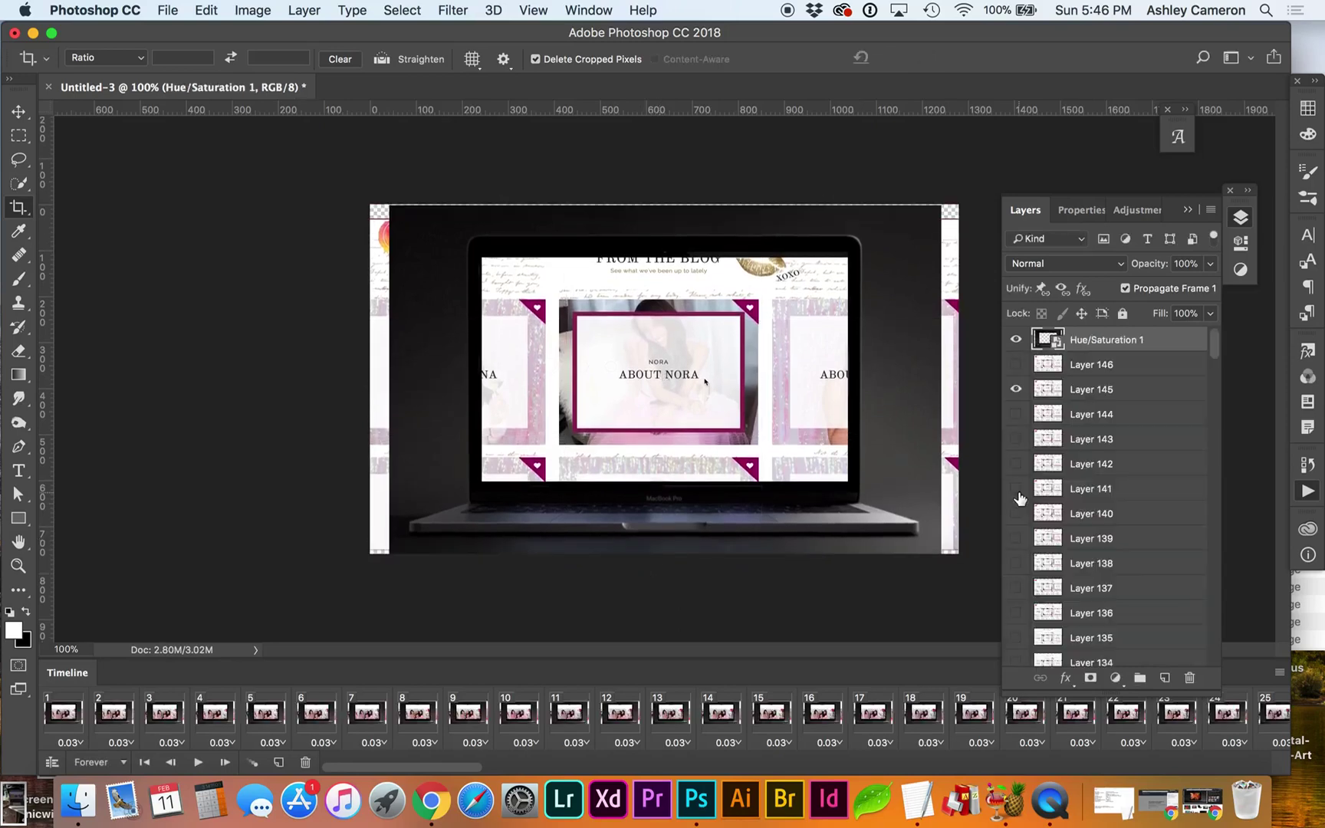
Step: Select all website frame layers from Layer 146 down to Layer 1
click(1131, 375)
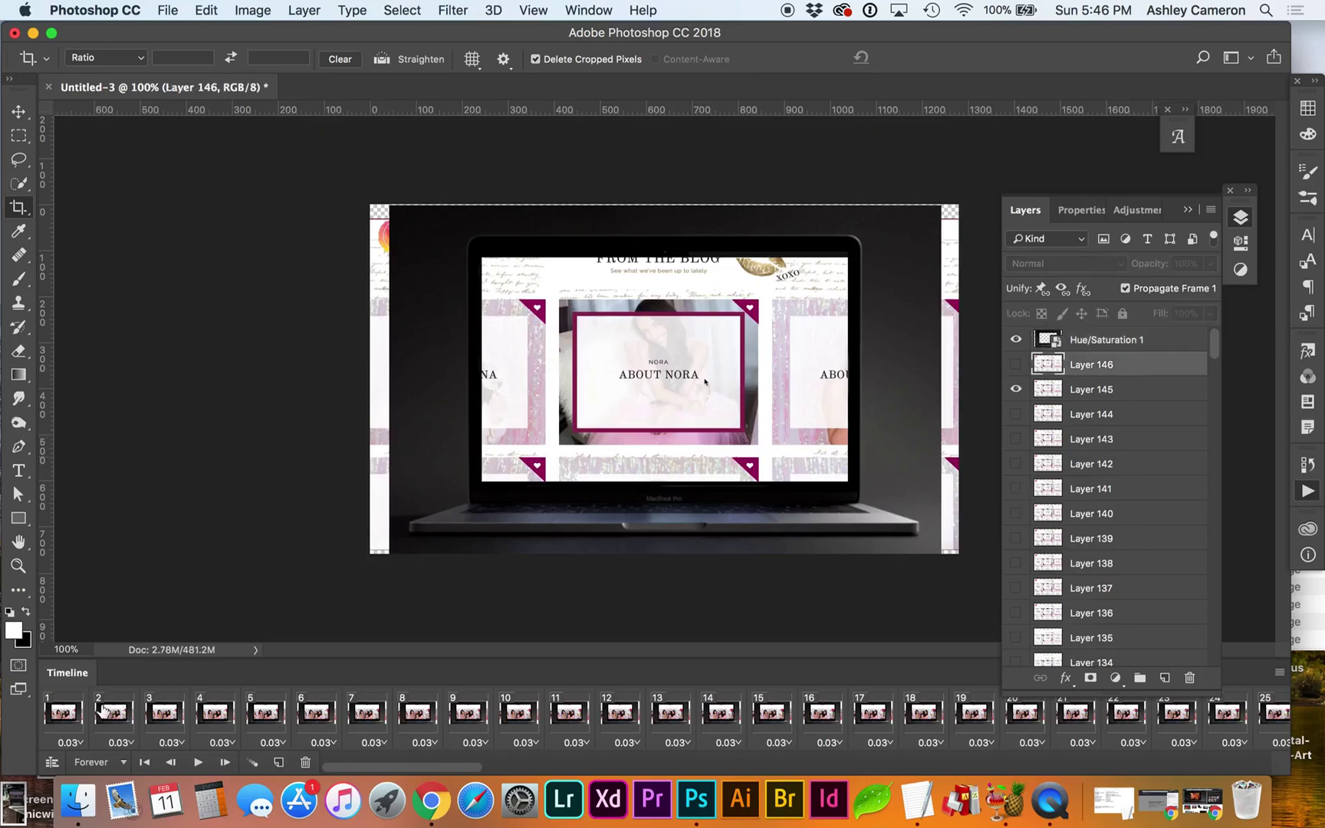
click(58, 719)
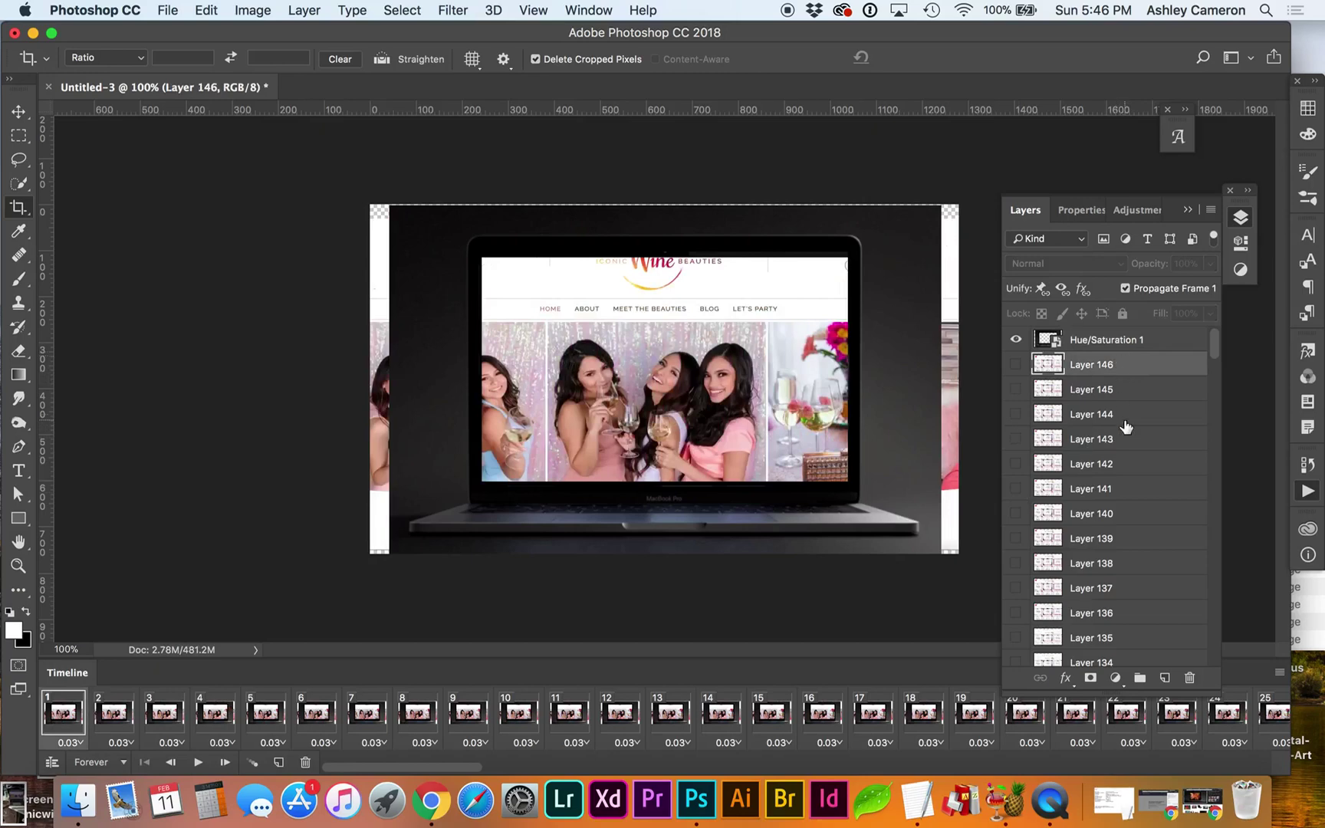
scroll(1126, 427, down, 20)
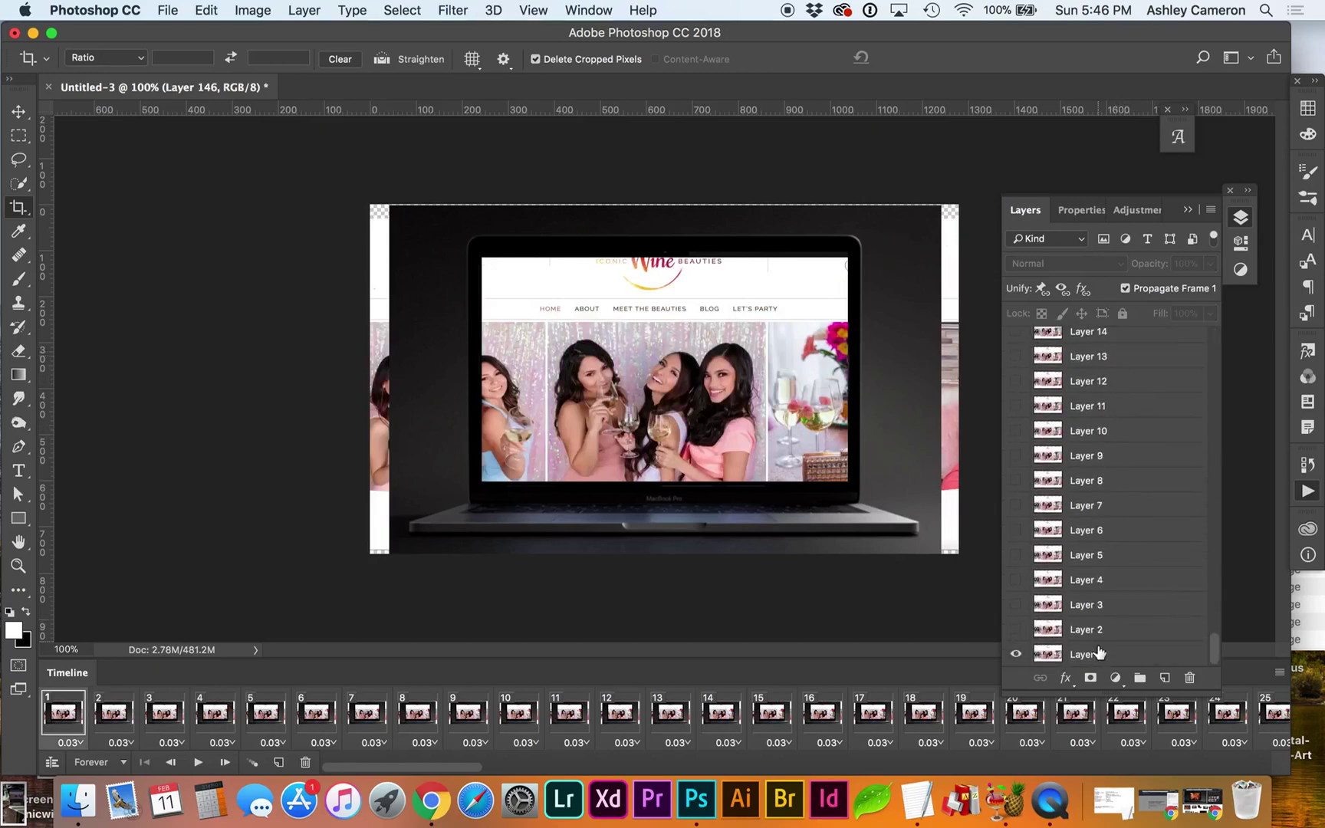
shift+click(1098, 657)
scroll(1133, 586, up, 20)
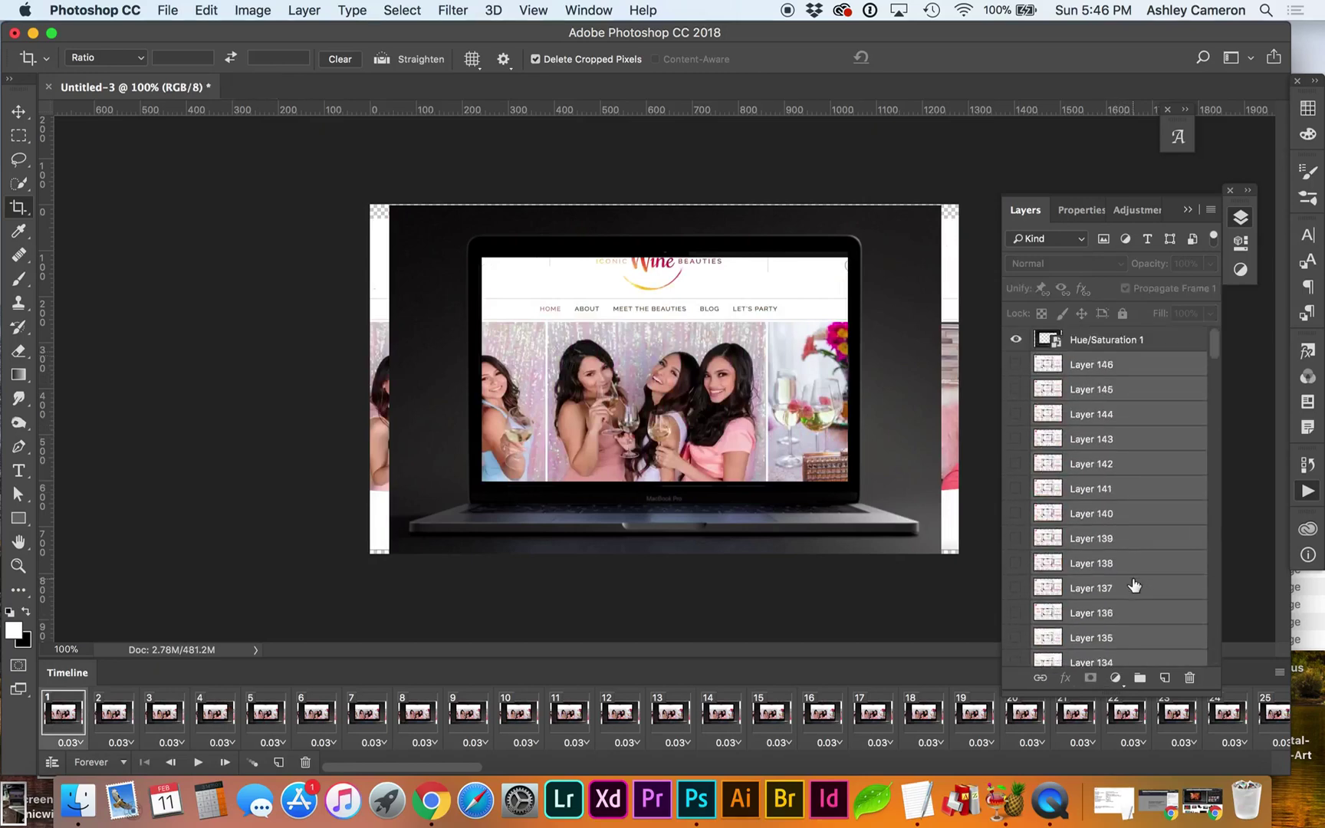
key(super)
Step: Scale the recording to about 63% and nudge it into the laptop screen
key(super+t)
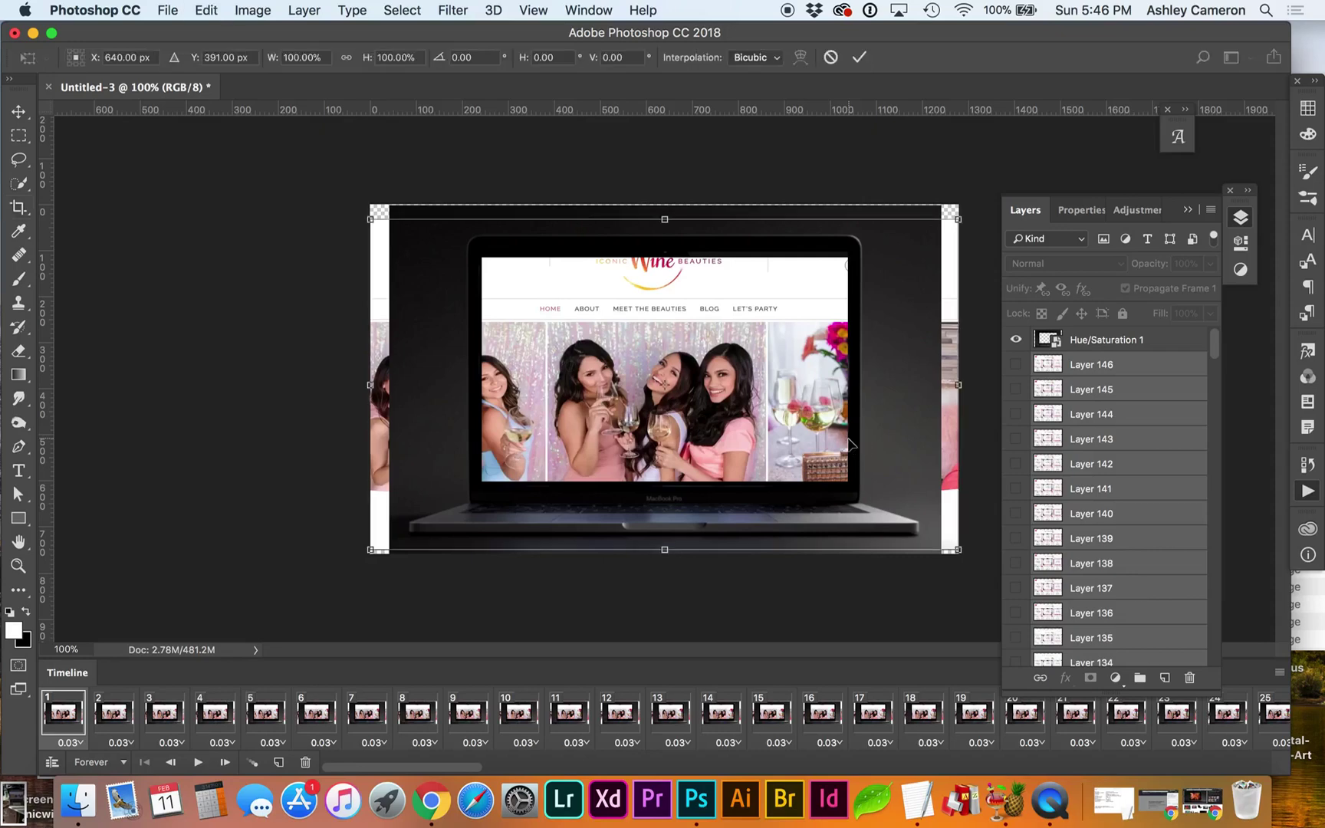
drag(368, 219, 469, 271)
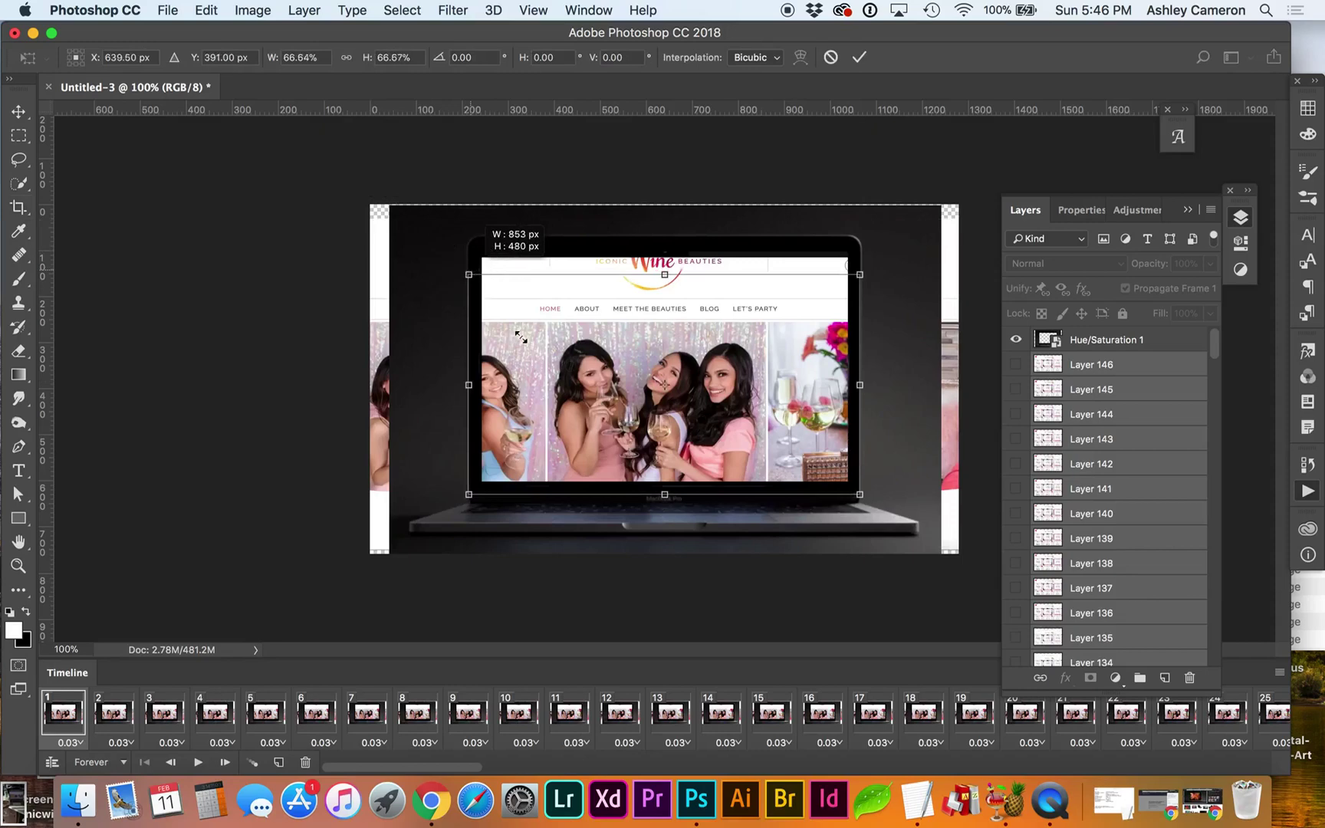
drag(521, 336, 521, 321)
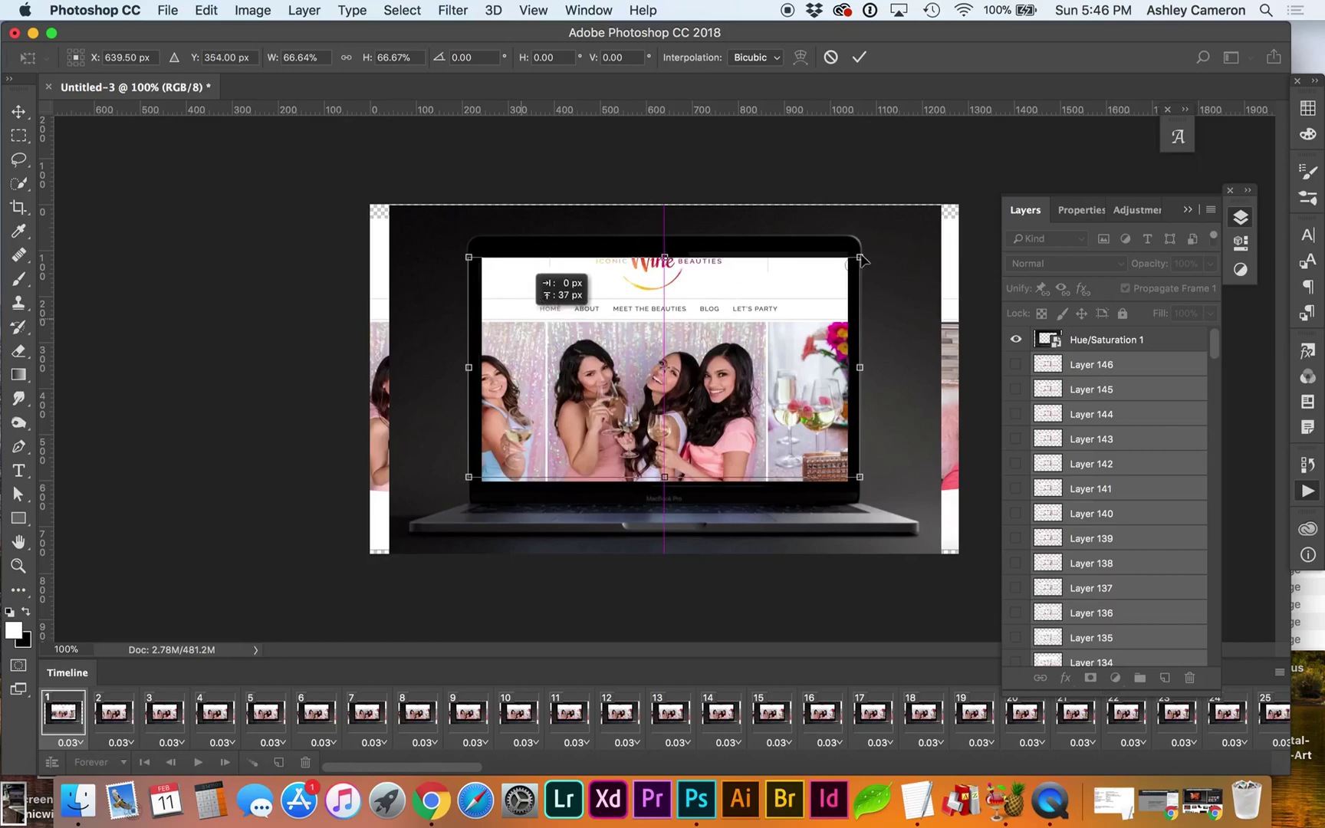
drag(861, 261, 849, 264)
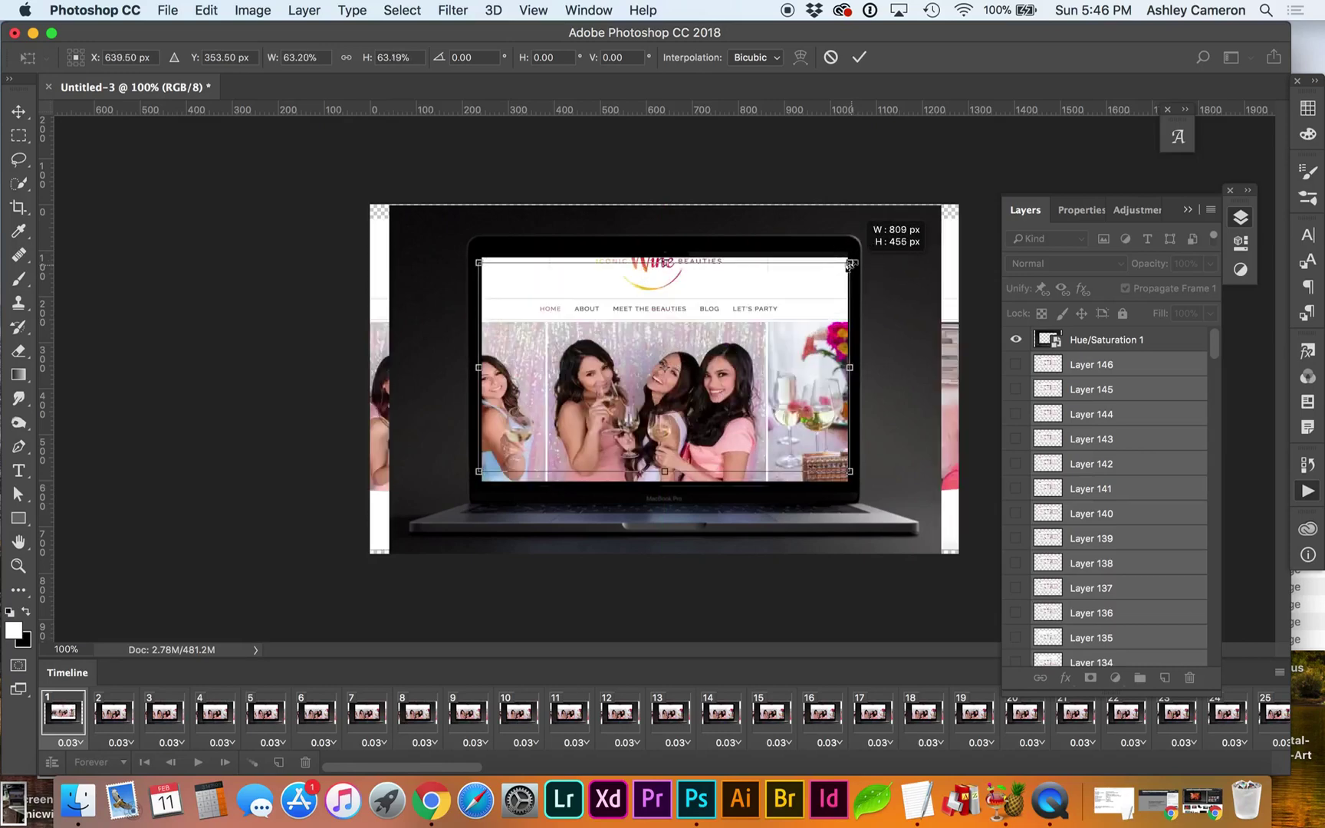
key(Right)
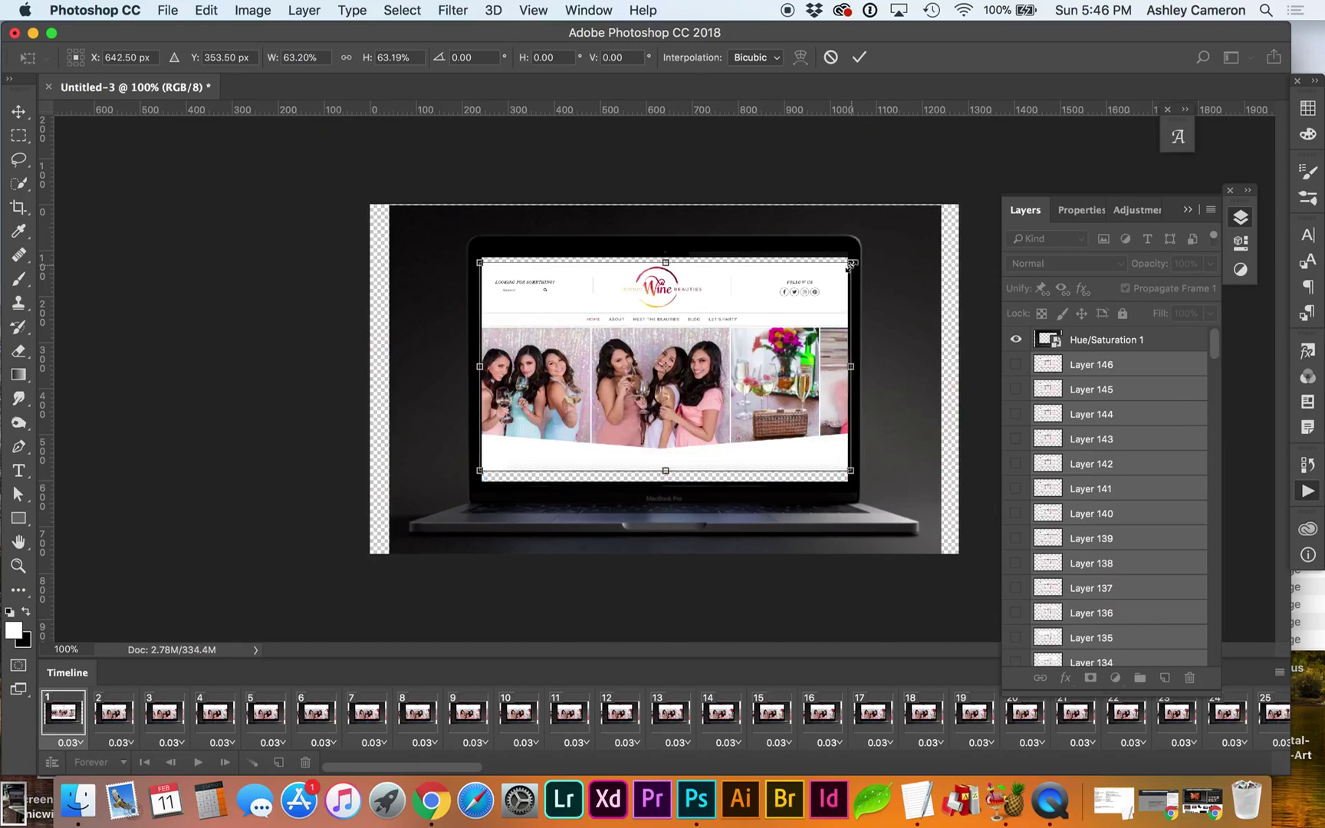
key(Up)
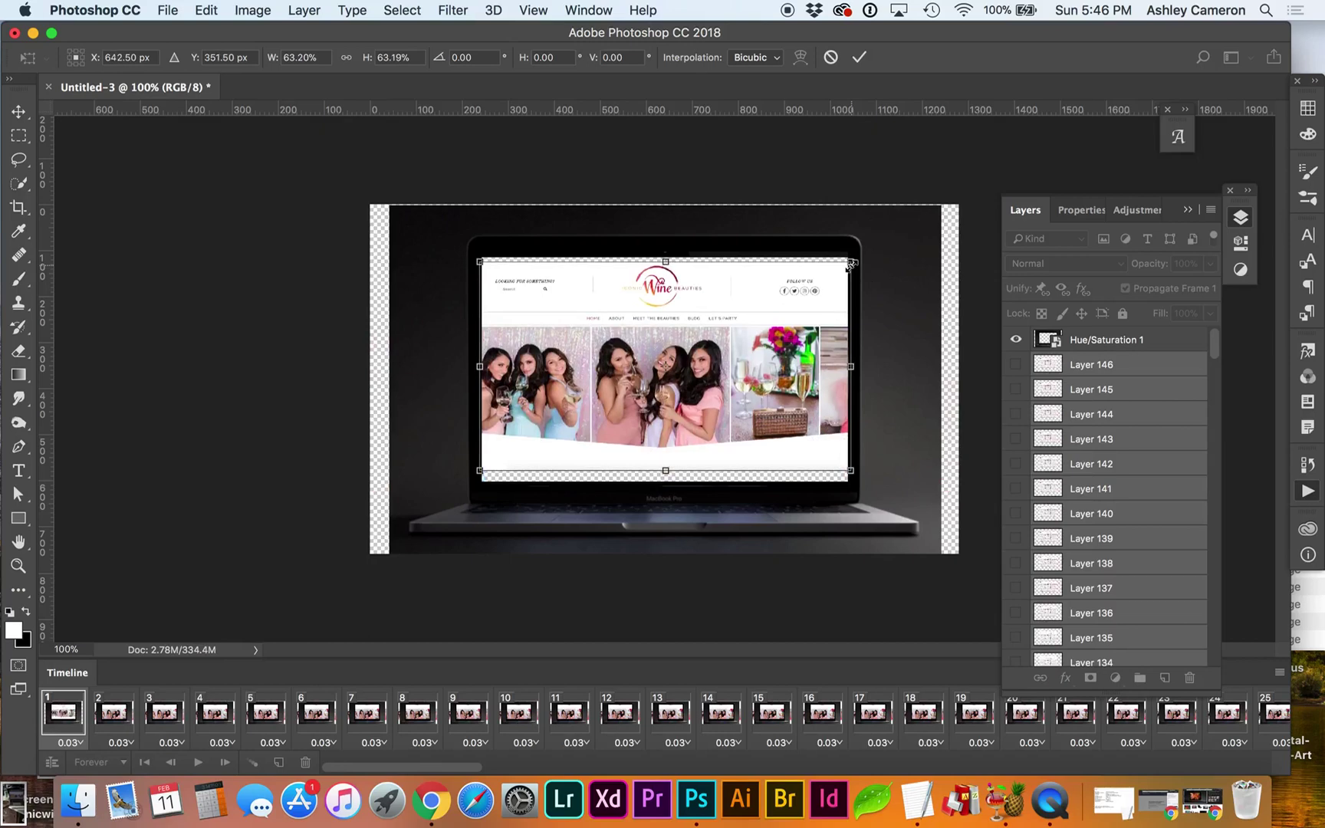
key(shift+Up)
key(shift+Up)
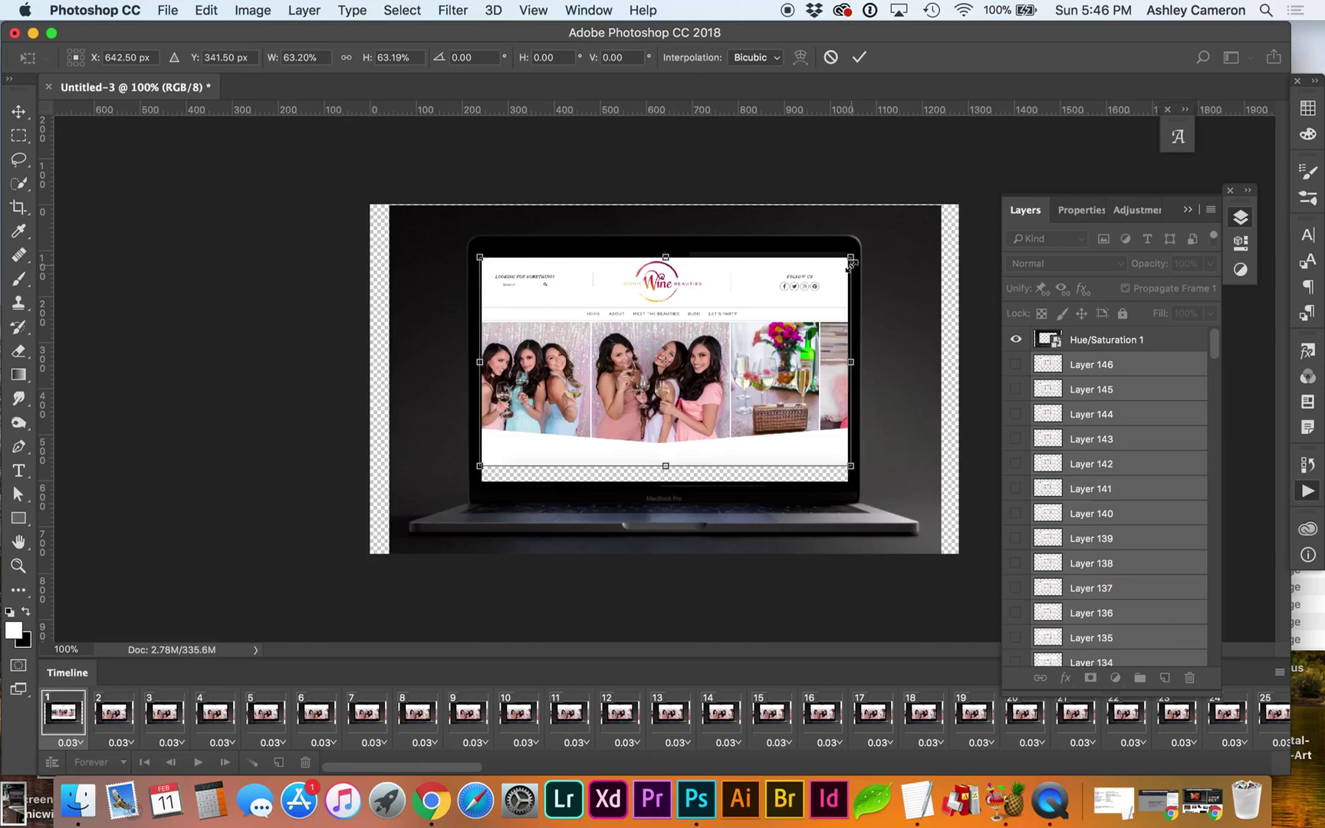
key(shift+Down)
key(shift+Down)
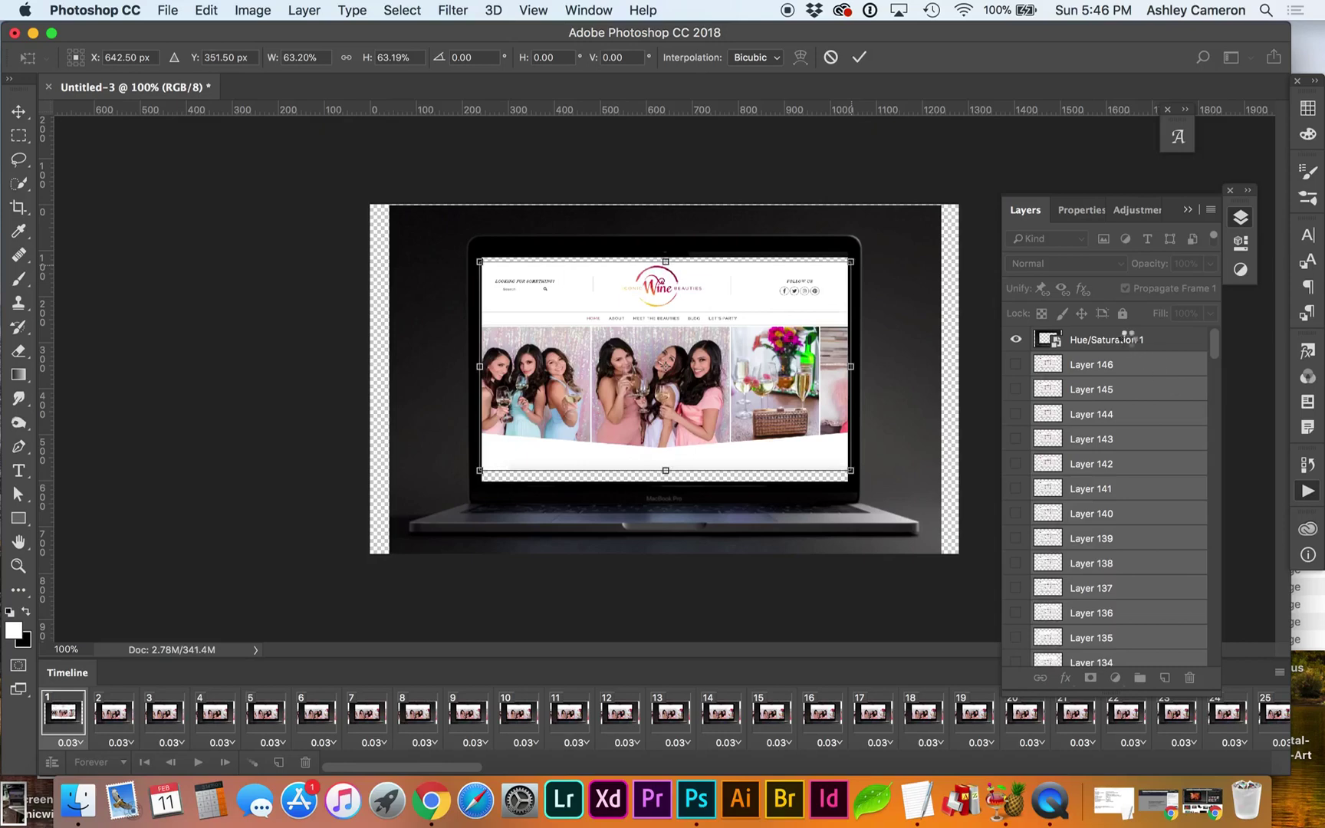
Step: Commit the resize and add a new Layer 147 above Hue/Saturation 1
key(c)
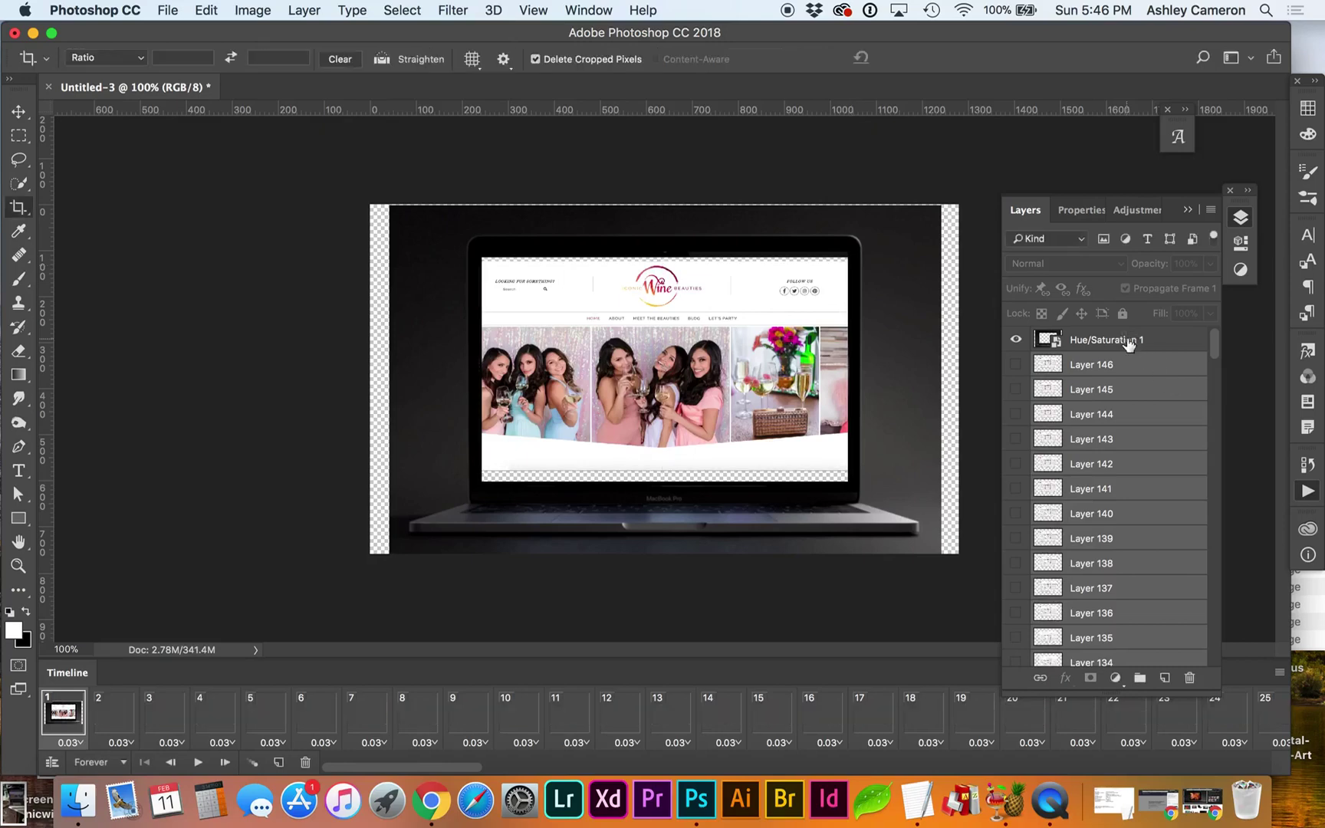
click(1127, 342)
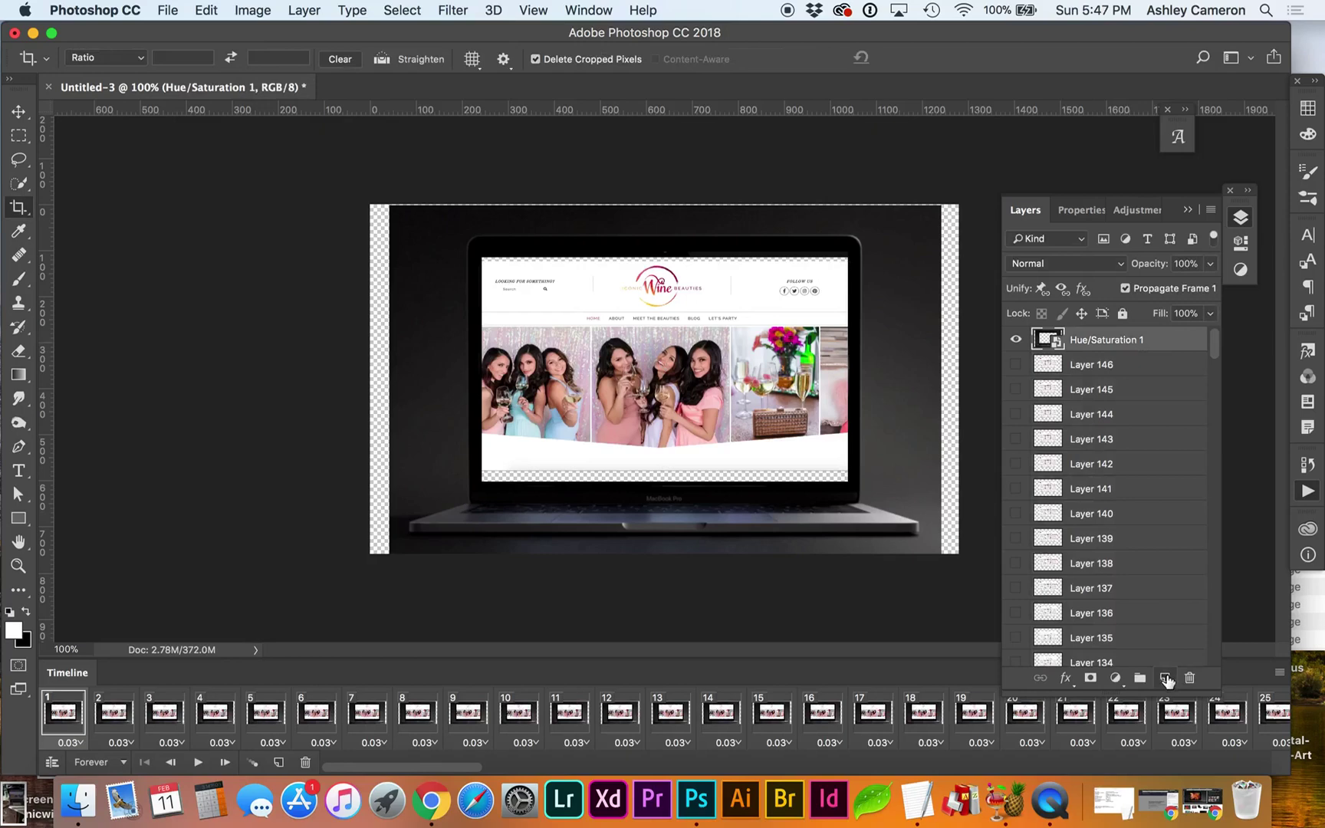
click(1165, 678)
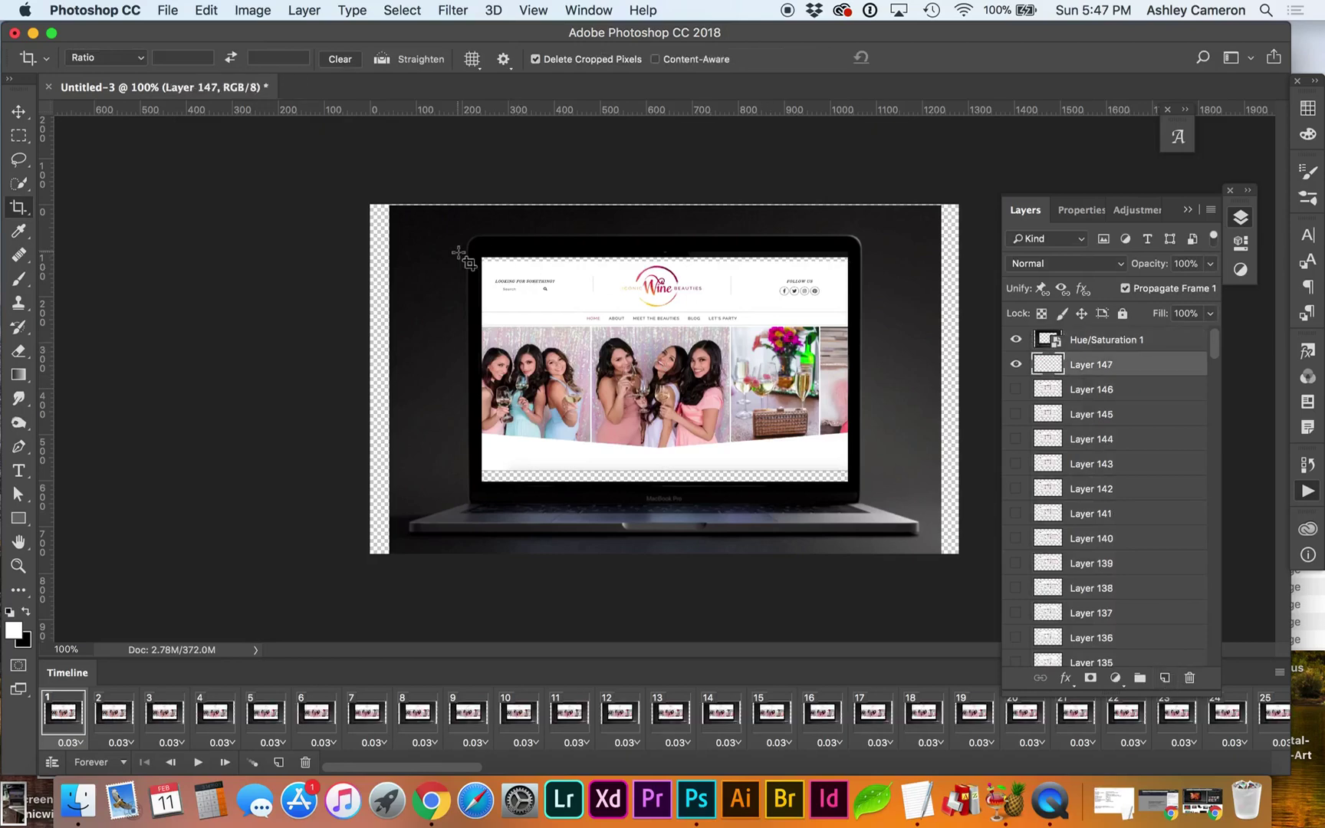
Step: Fill the empty strip at the bottom of the laptop screen with white
key(m)
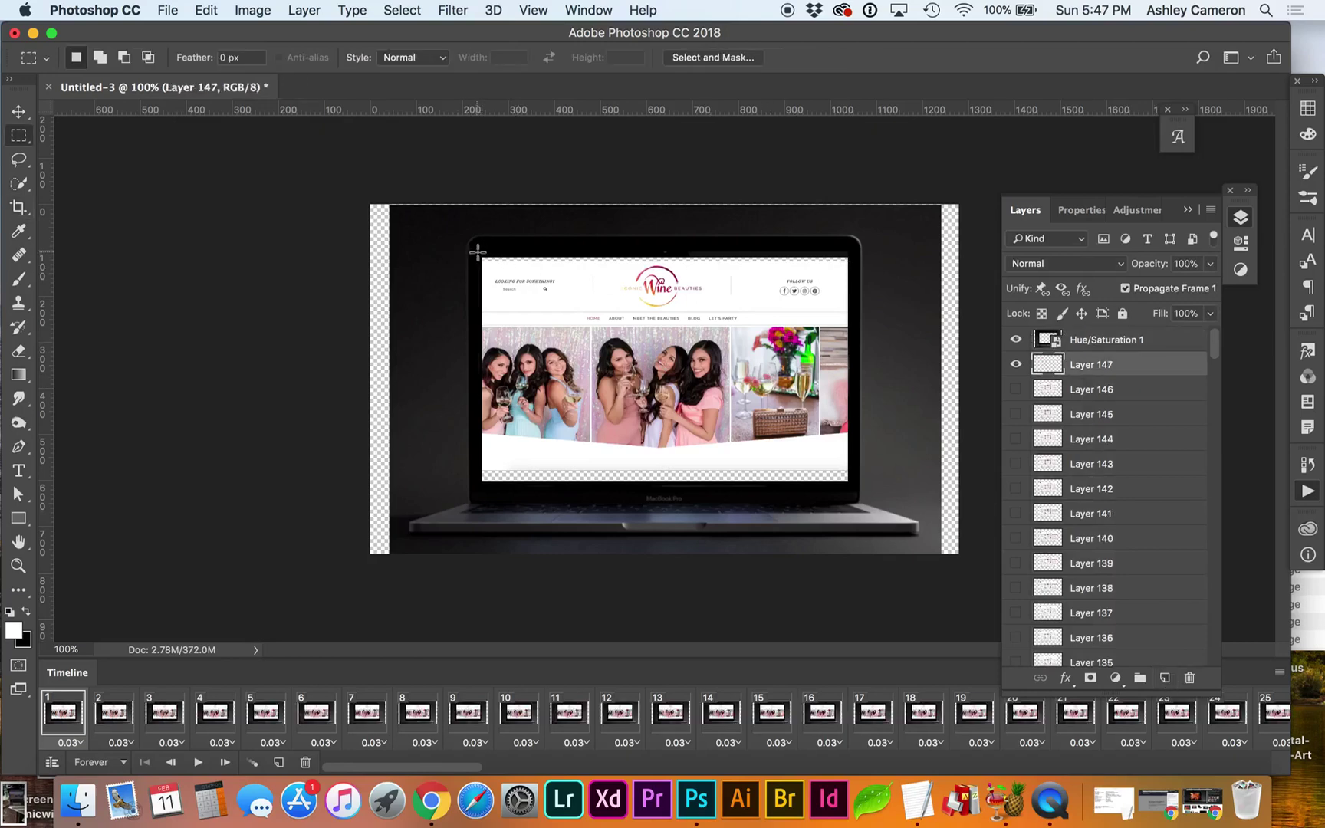
drag(477, 252, 854, 268)
key(x)
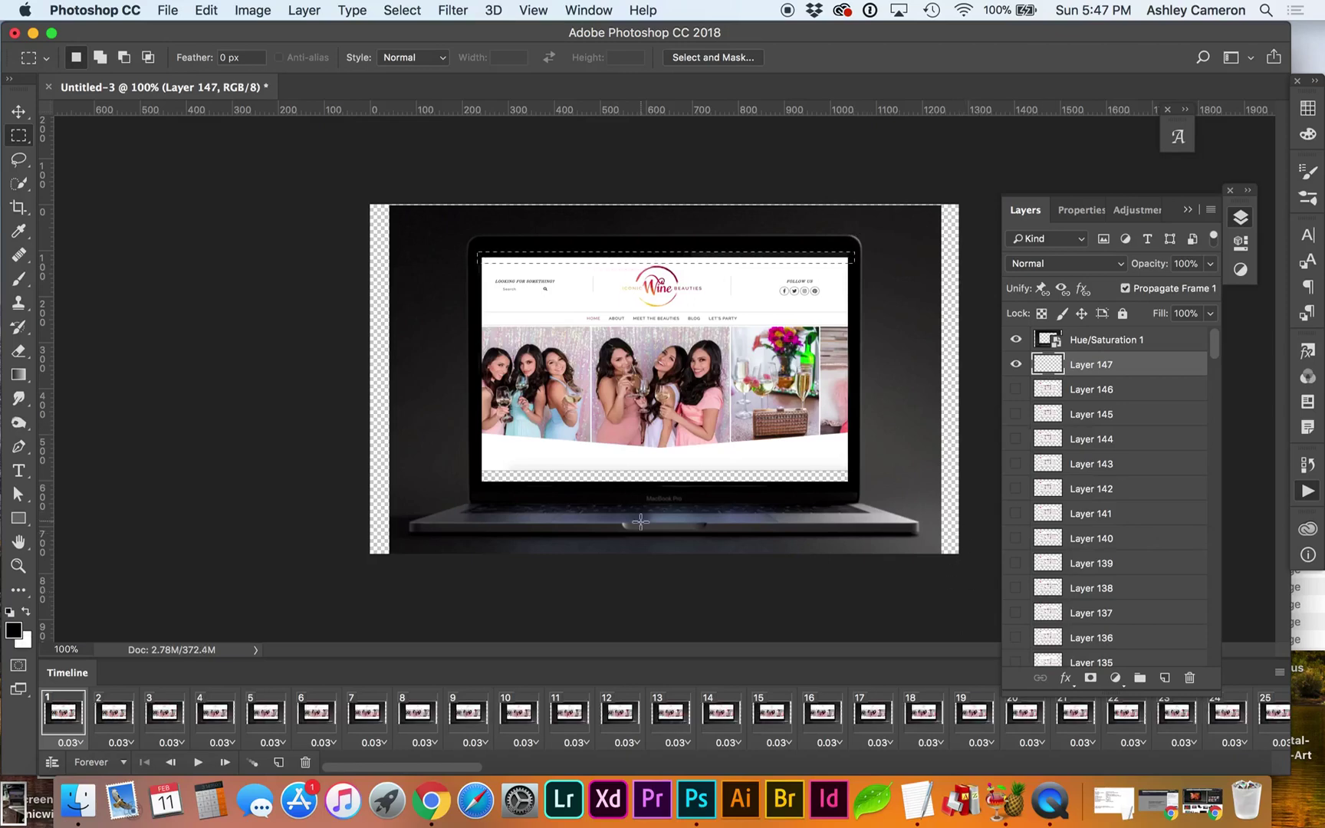
drag(476, 470, 851, 484)
key(x)
key(alt+BackSpace)
key(super+d)
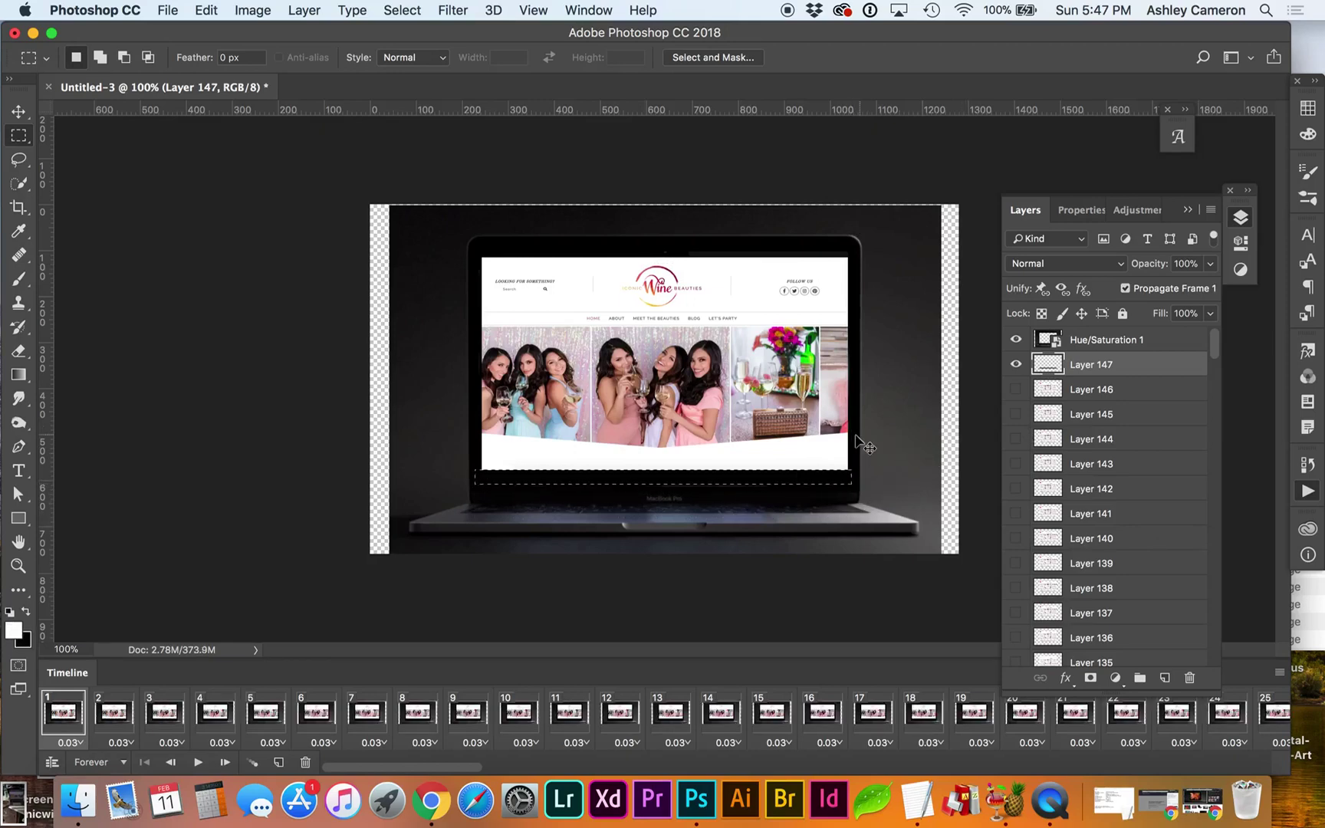
key(v)
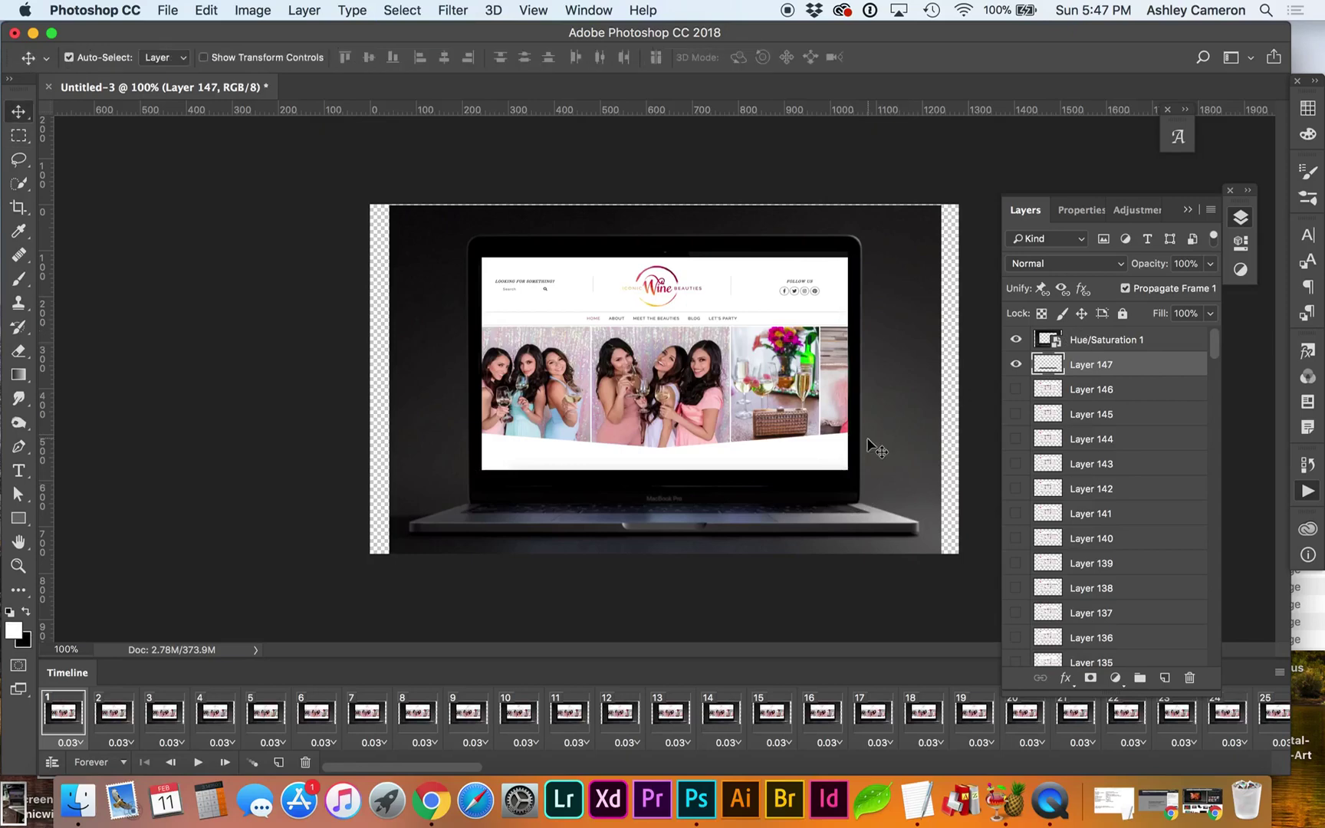
Step: Trim the canvas of transparent pixels with Image > Trim
click(253, 10)
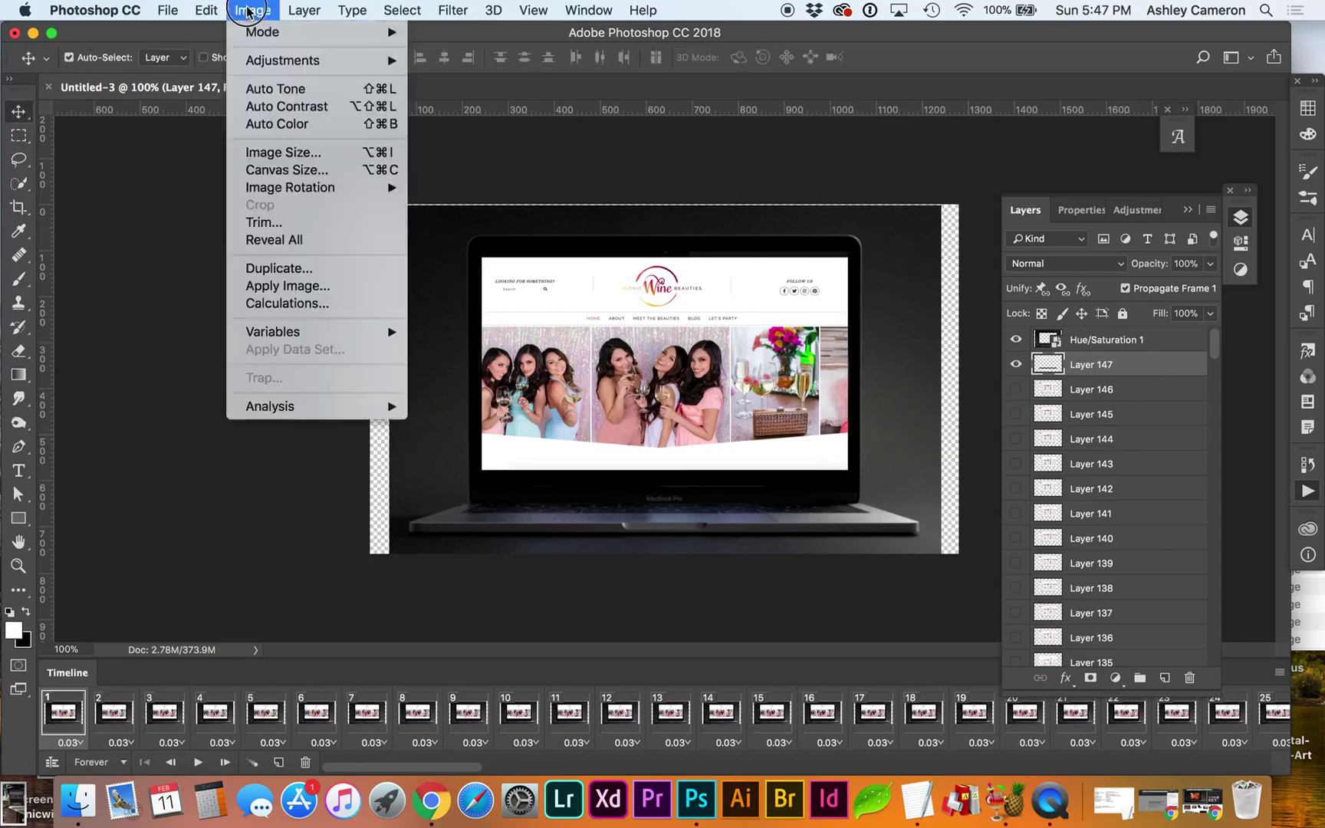
click(262, 222)
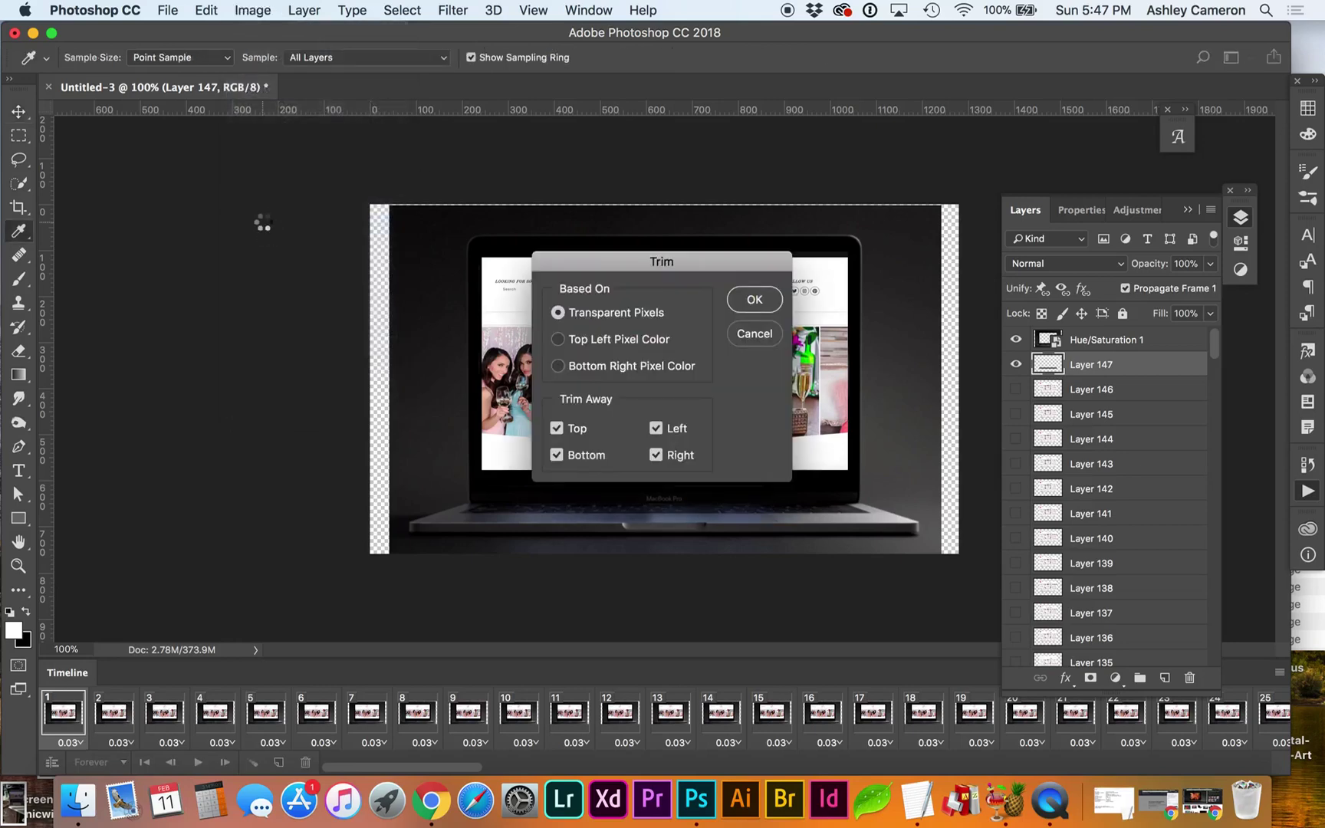
key(v)
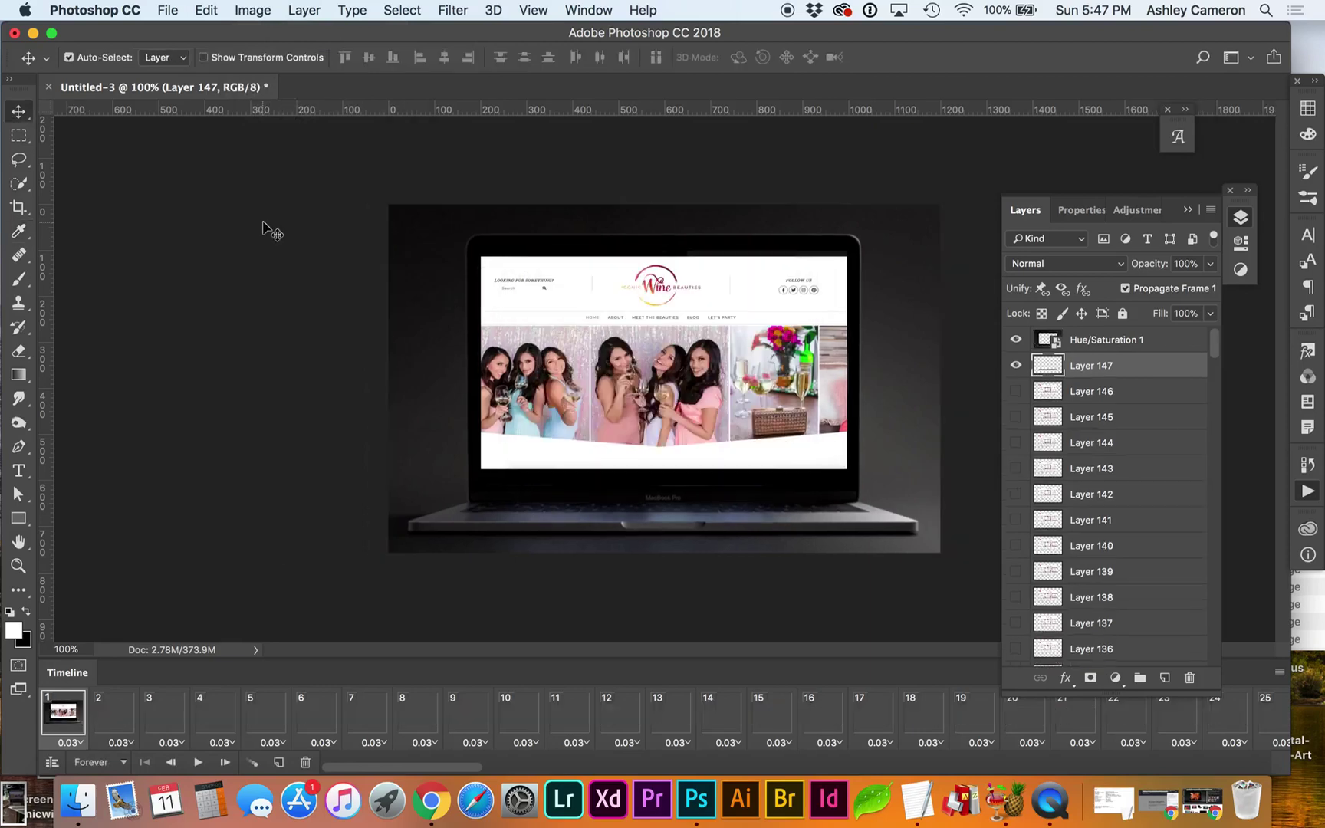
click(244, 10)
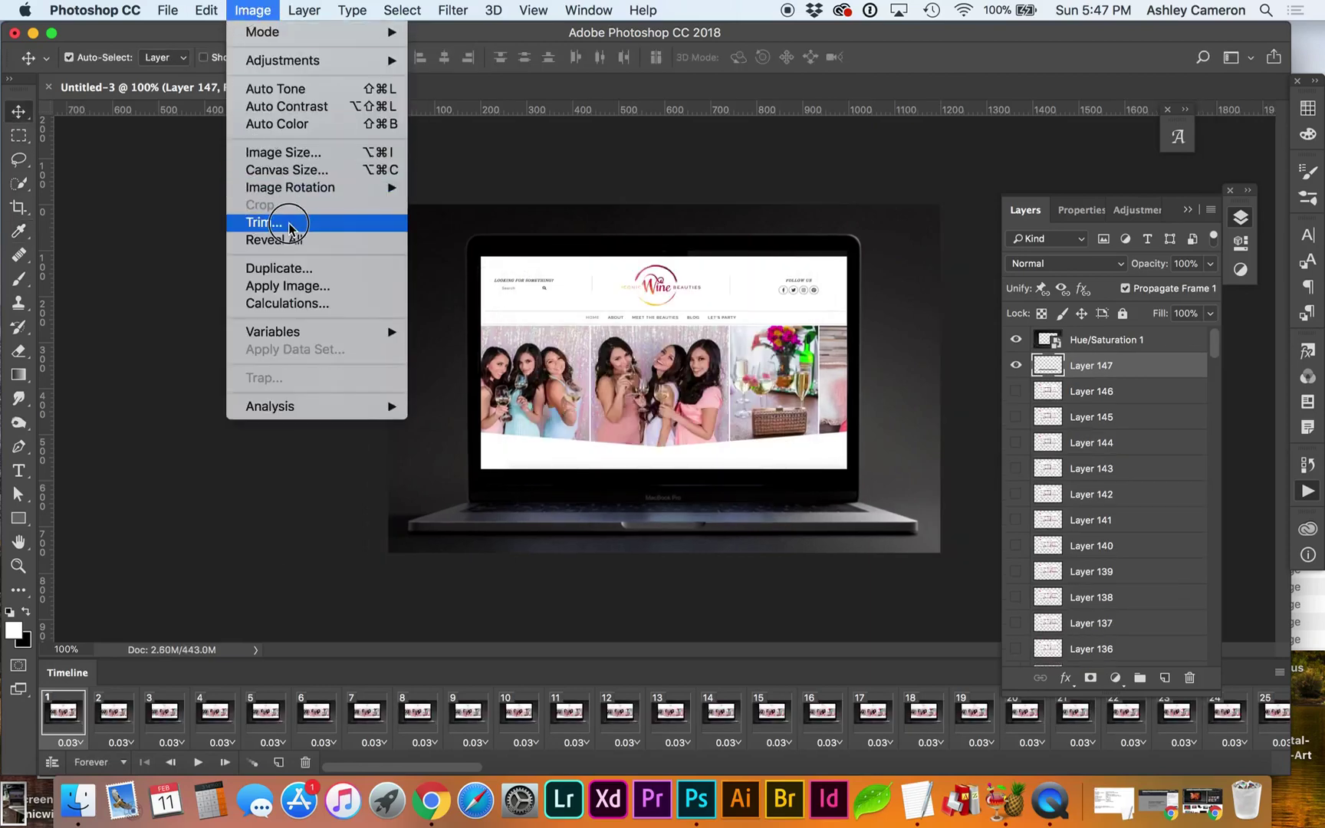
click(586, 184)
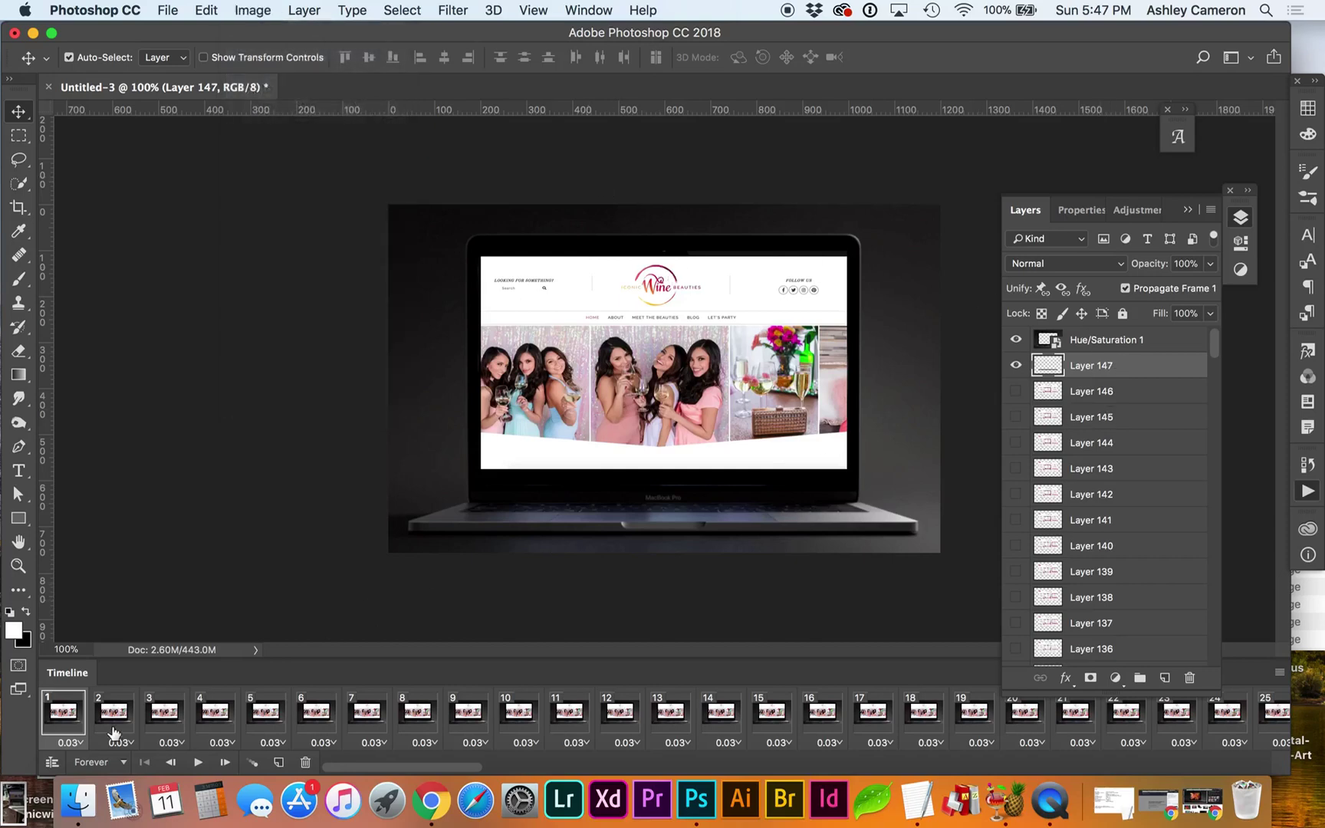
Step: Preview the animation, give frame 146 a 2-second delay, and keep looping Forever
click(198, 763)
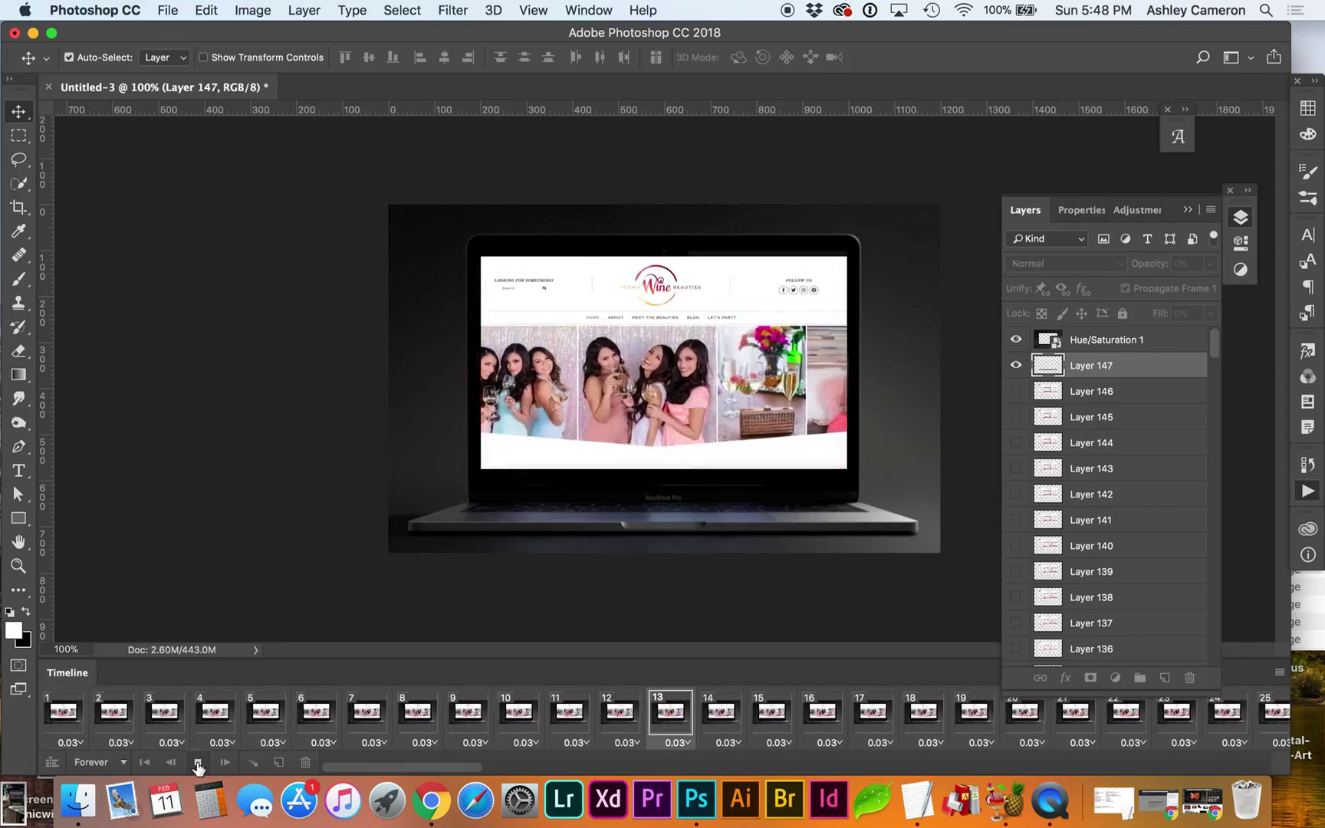
click(197, 763)
scroll(515, 716, right, 20)
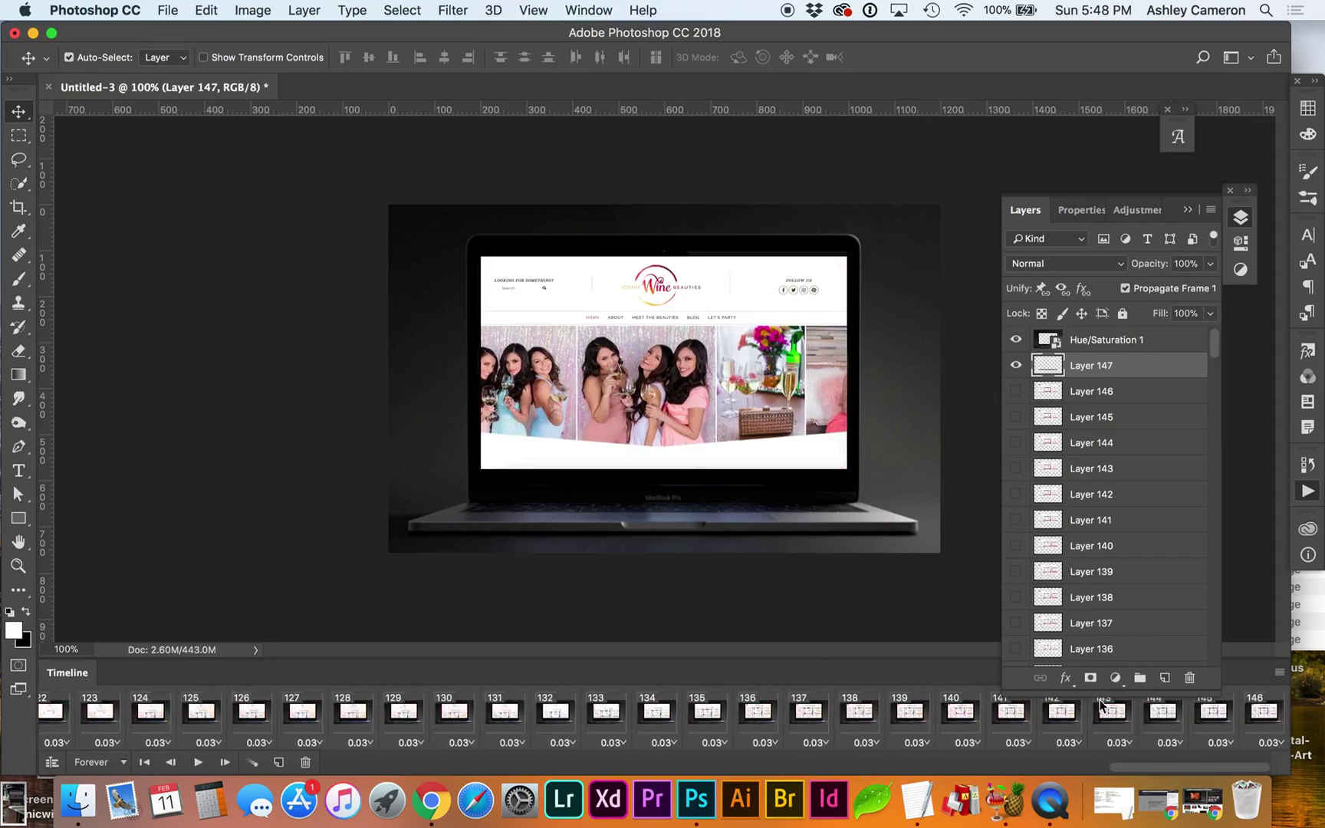
click(1275, 744)
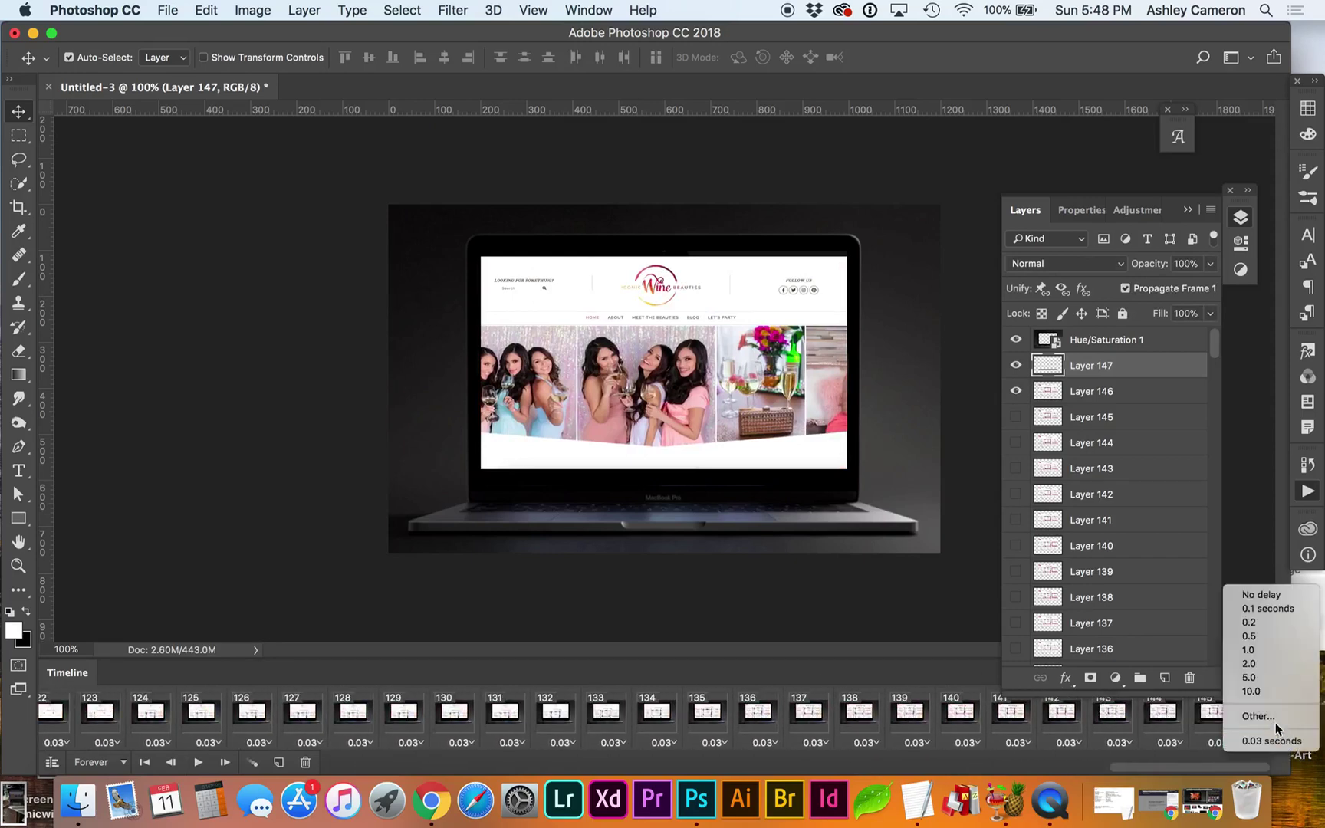
click(1275, 664)
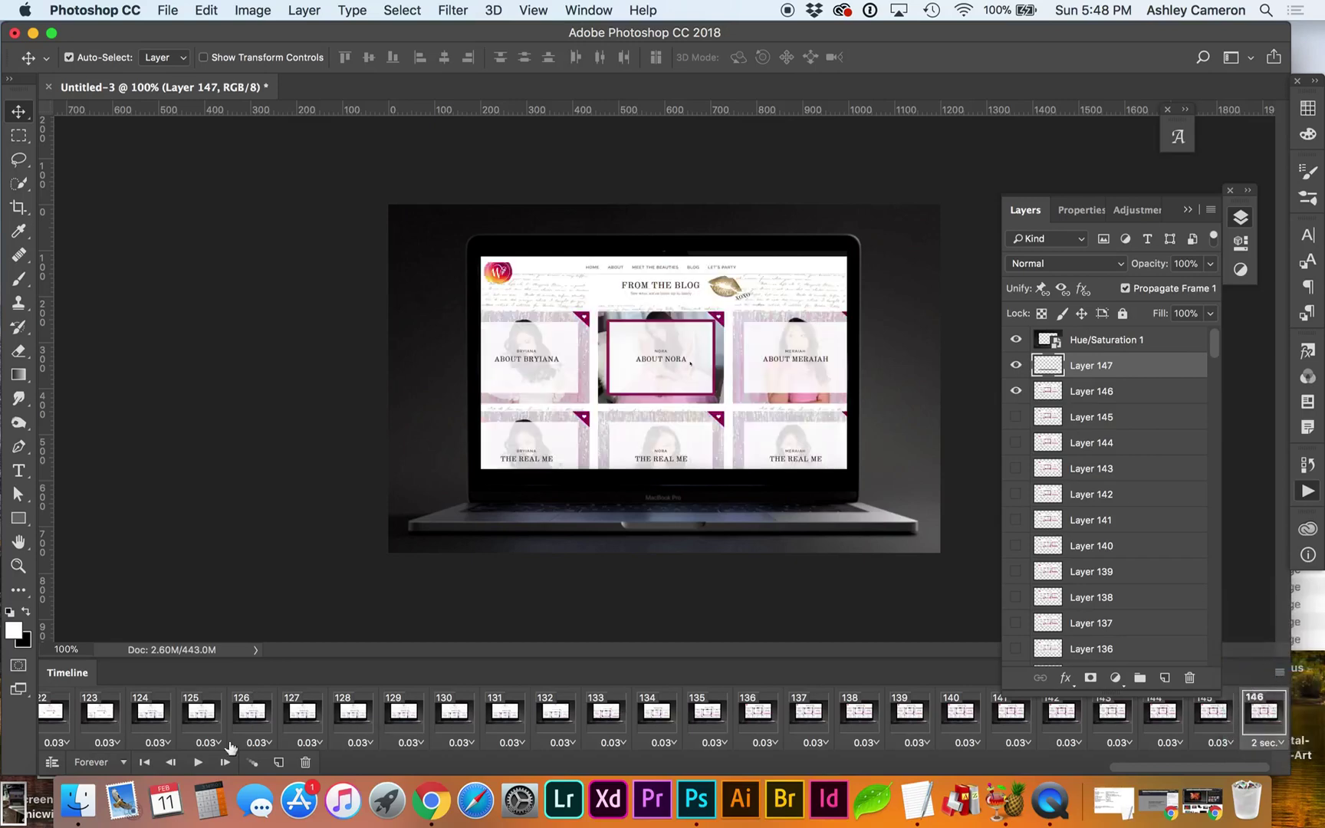
click(113, 764)
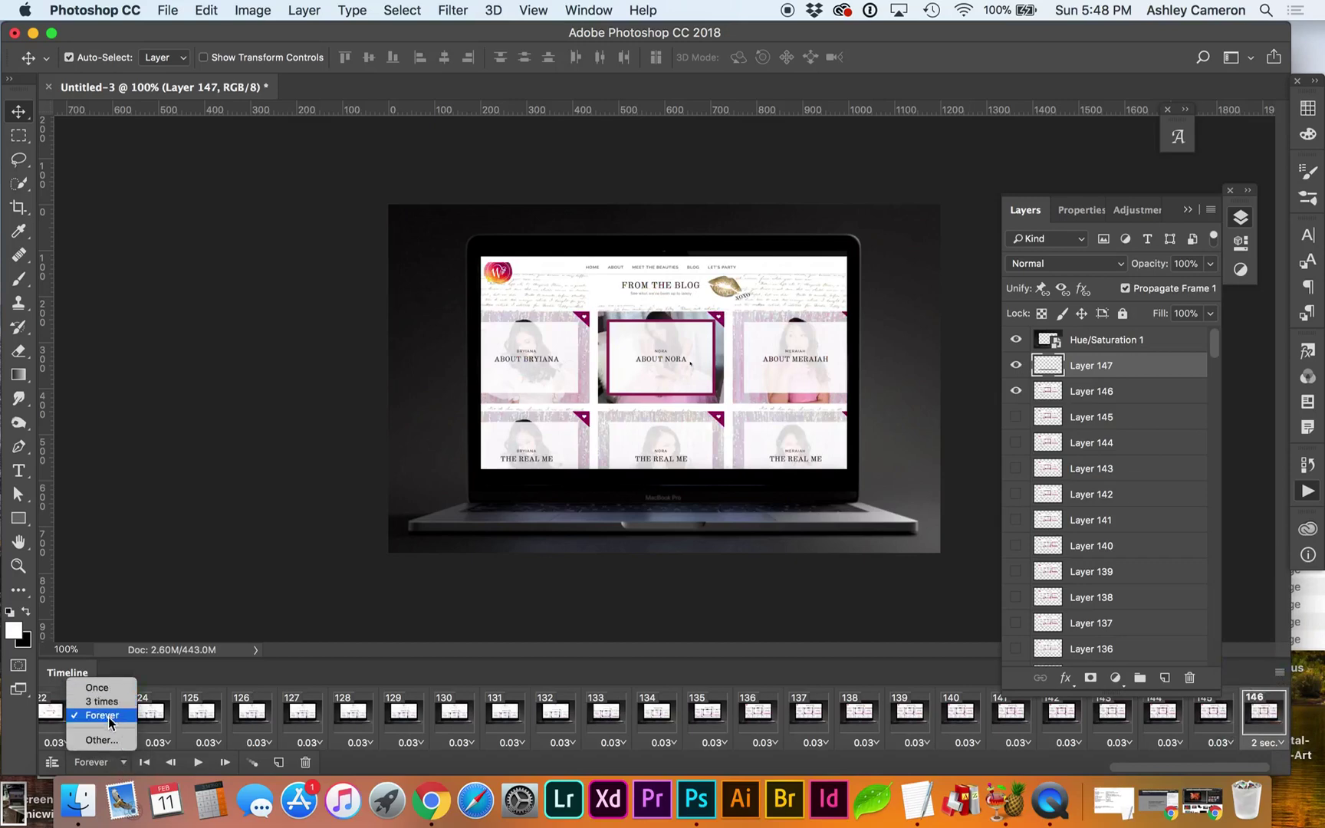
click(397, 766)
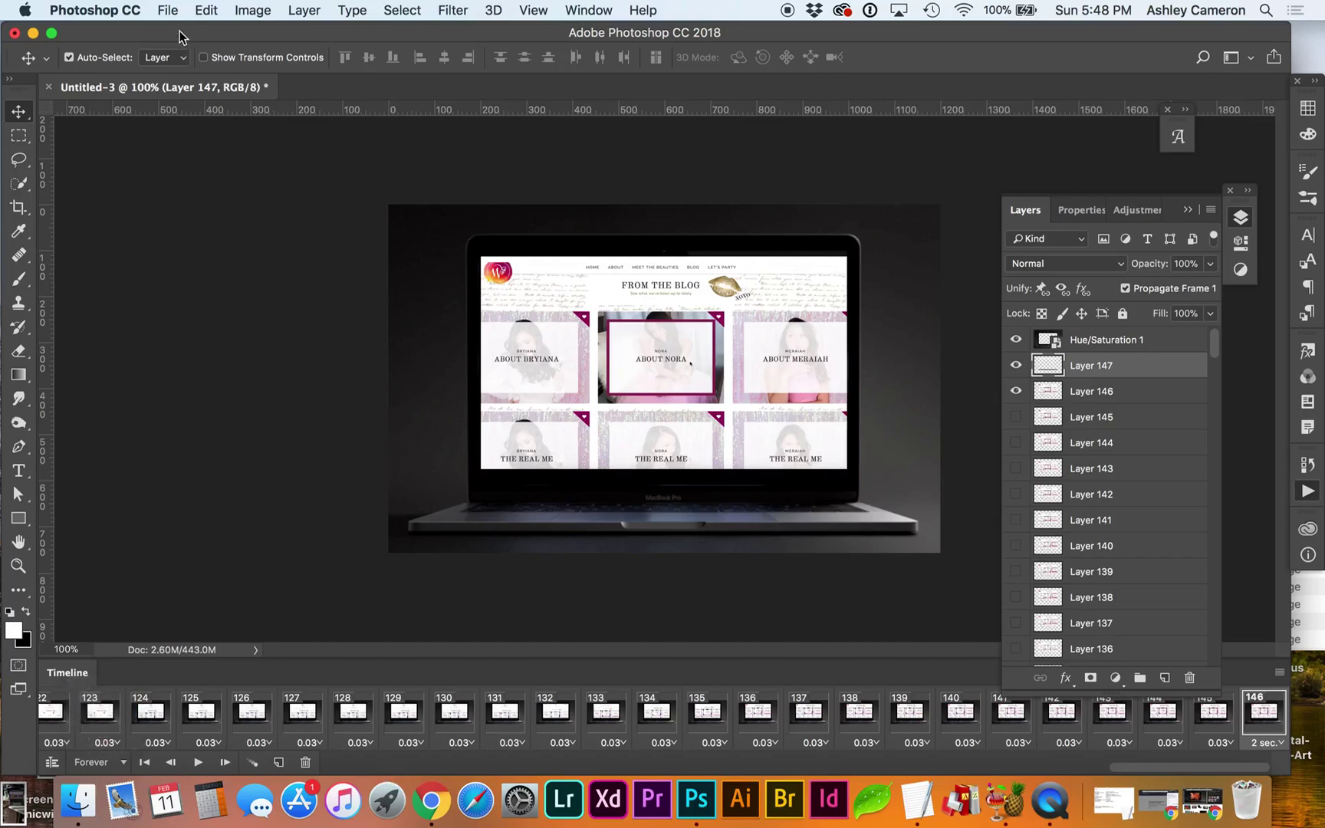
Step: Try saving over IWB-video-preview.psd and dismiss the could-not-save error
key(super+s)
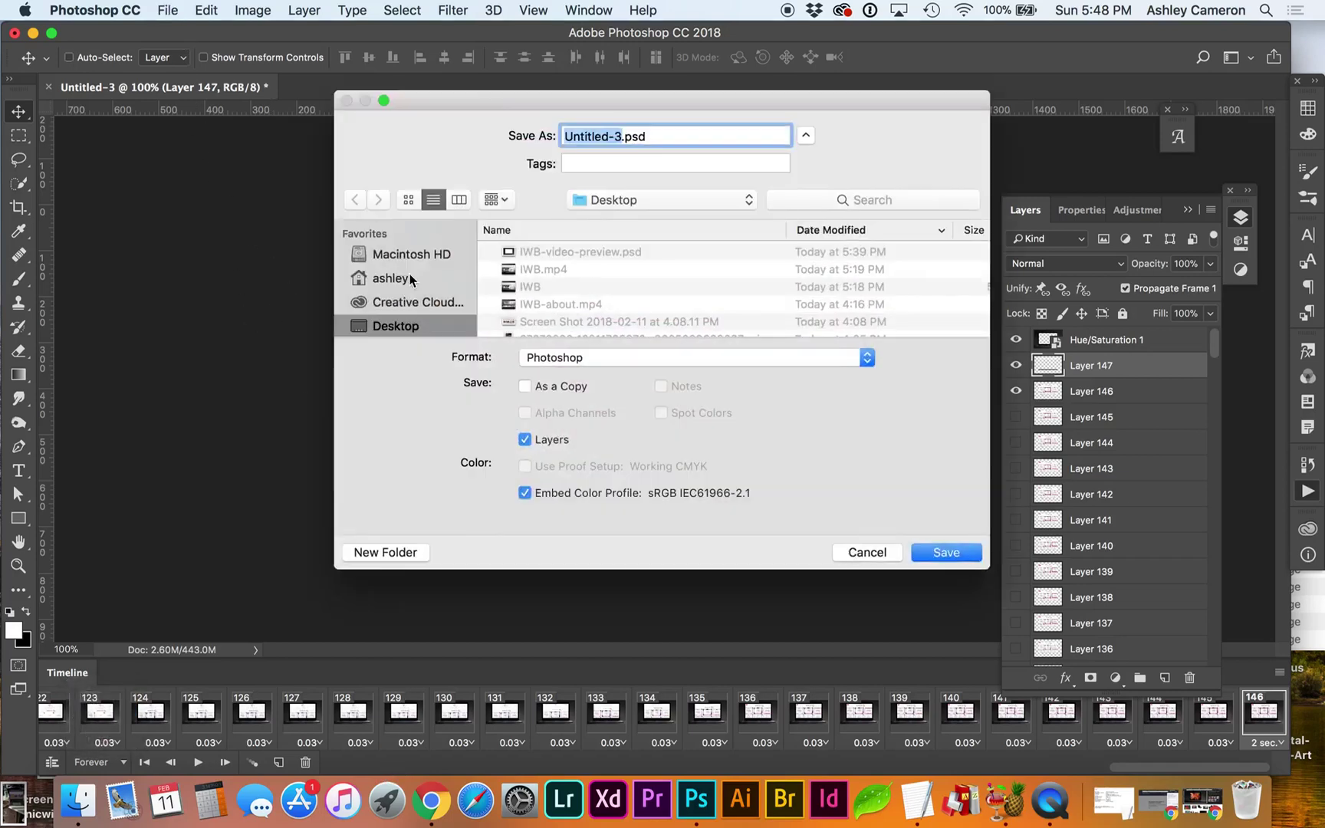
click(571, 252)
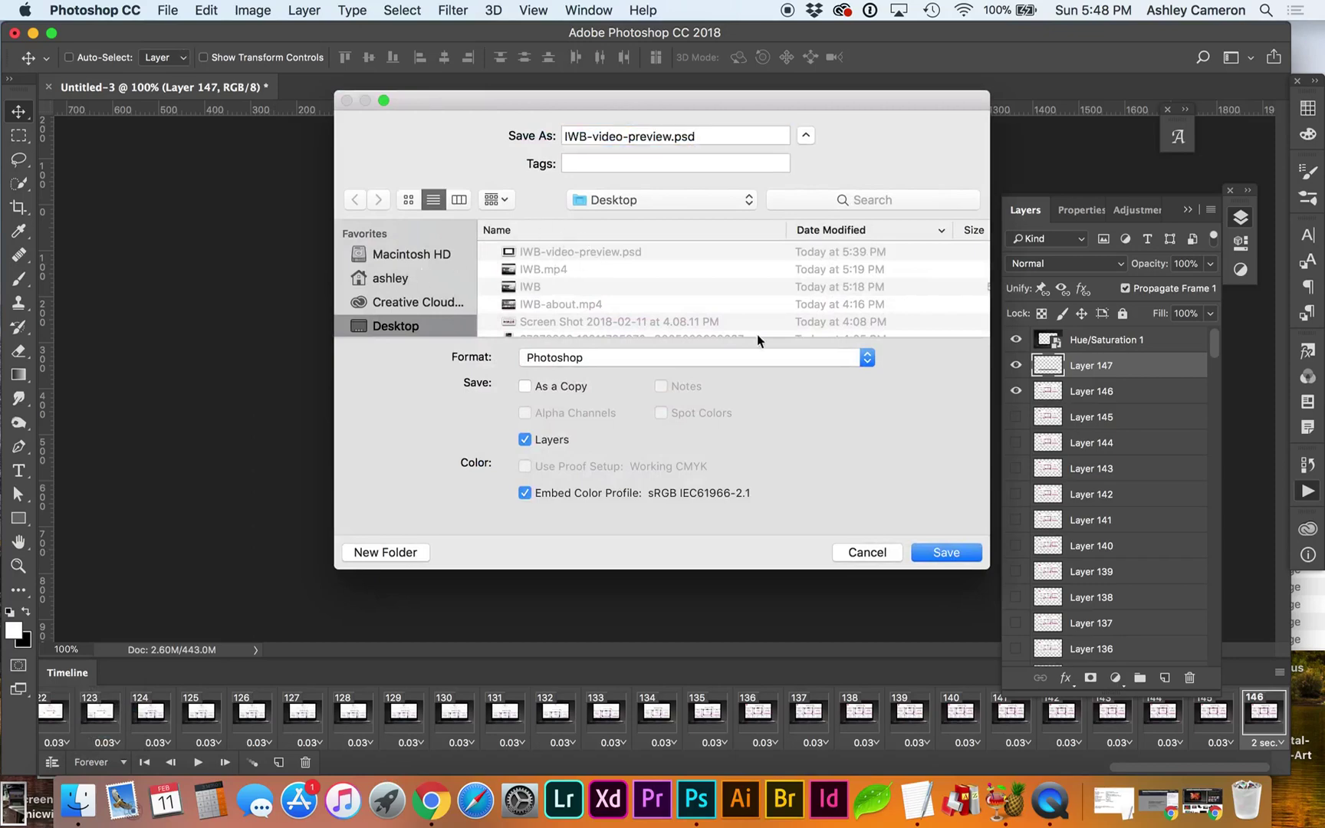
click(943, 552)
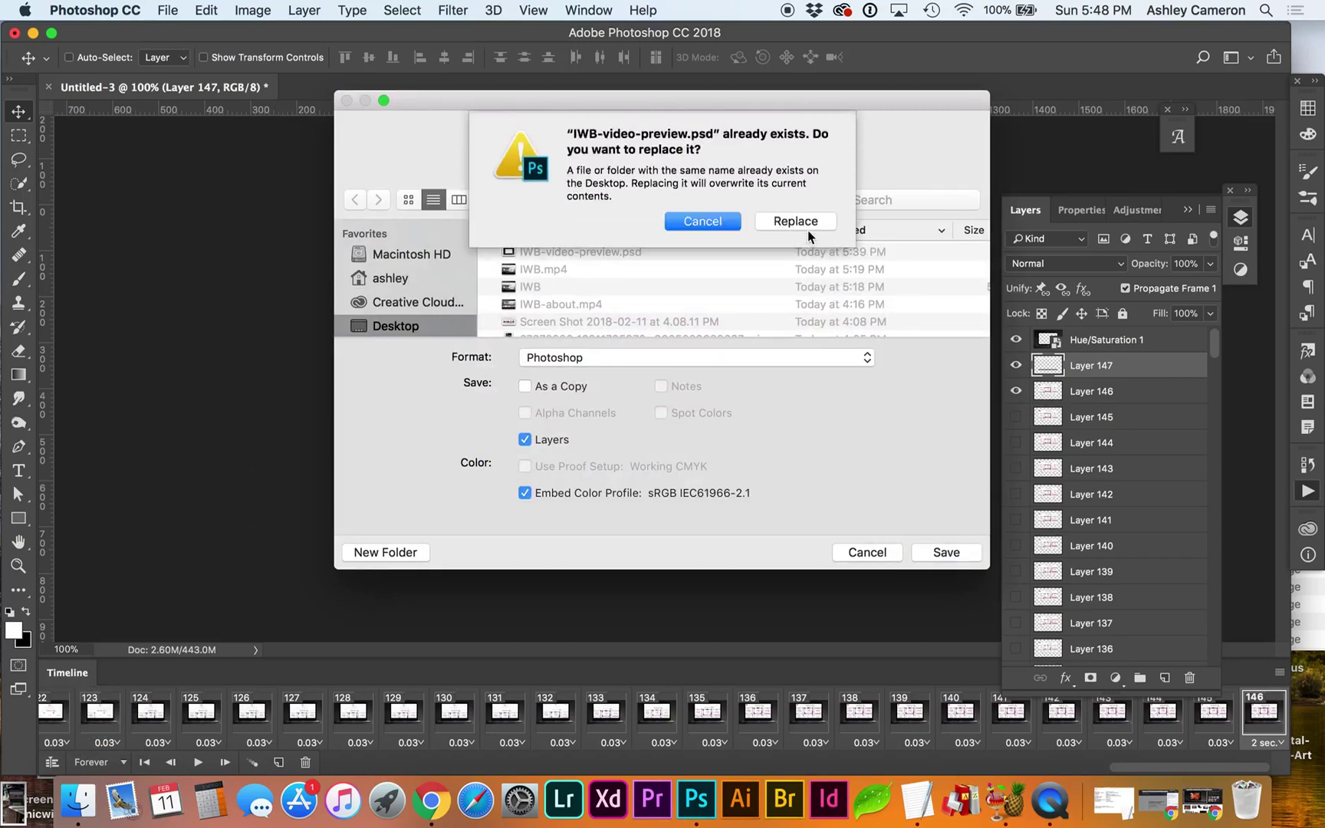
click(795, 221)
click(810, 296)
Step: Save the document on the Desktop as IWB-video-preview1.psd
key(super+shift+s)
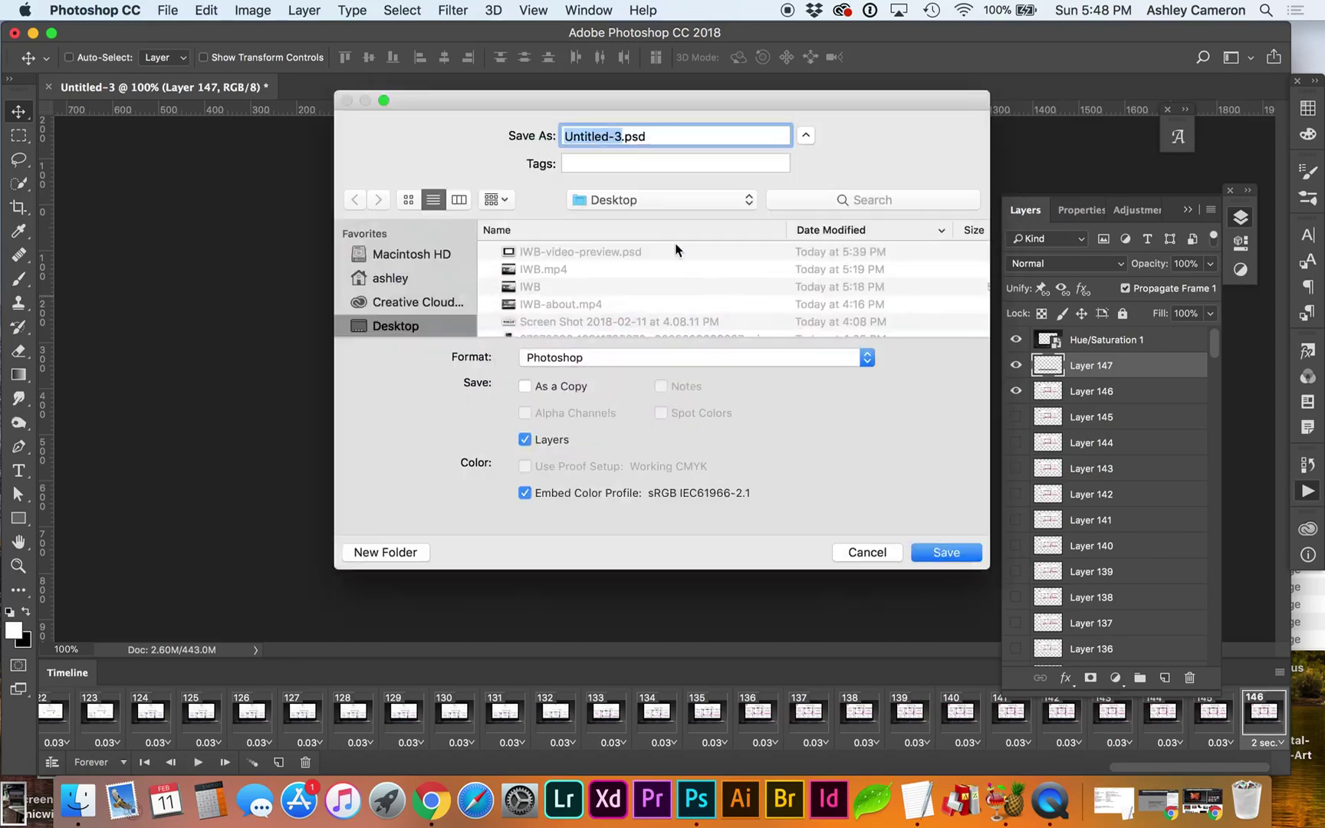
click(571, 253)
click(674, 137)
text(1)
key(Return)
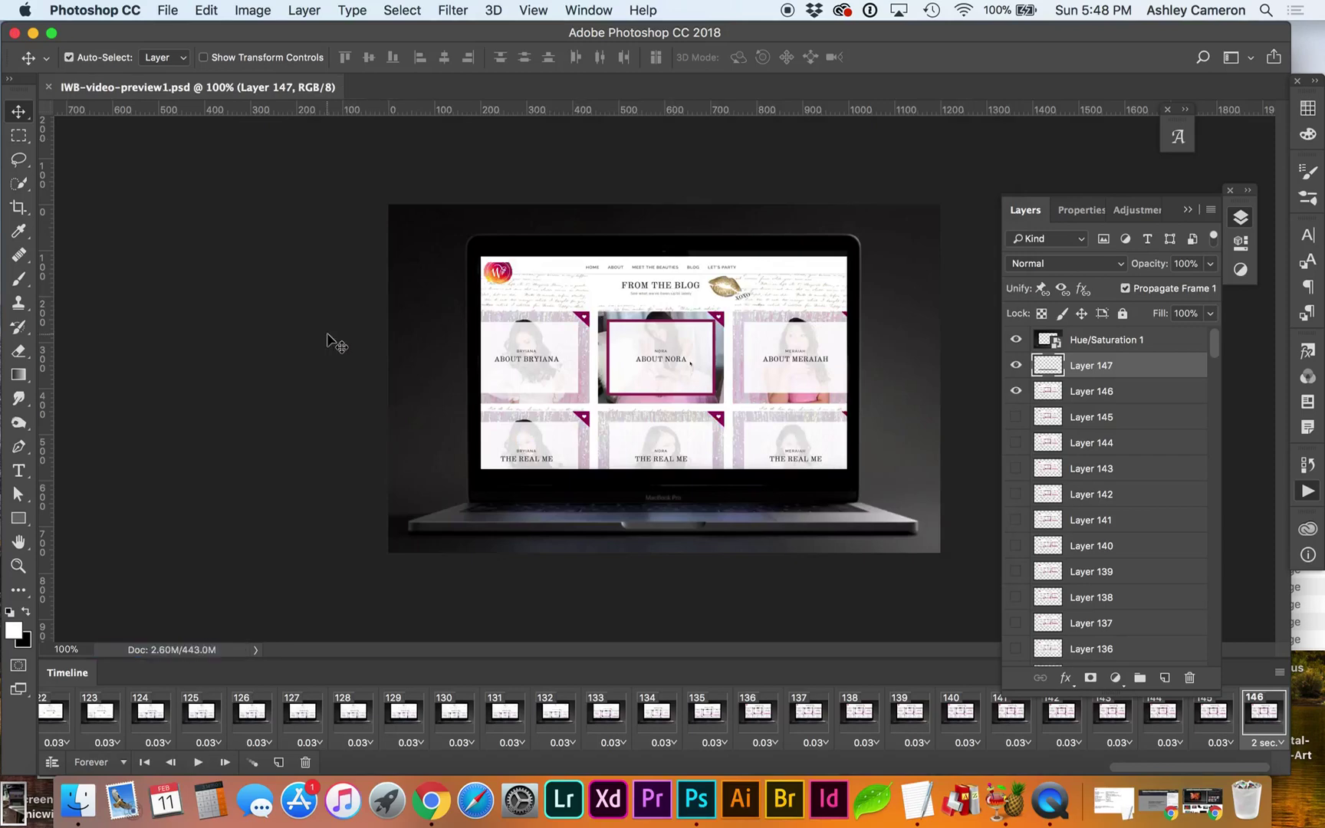
Step: Open File > Export > Save for Web (Legacy), keeping JPEG as the output format
click(169, 9)
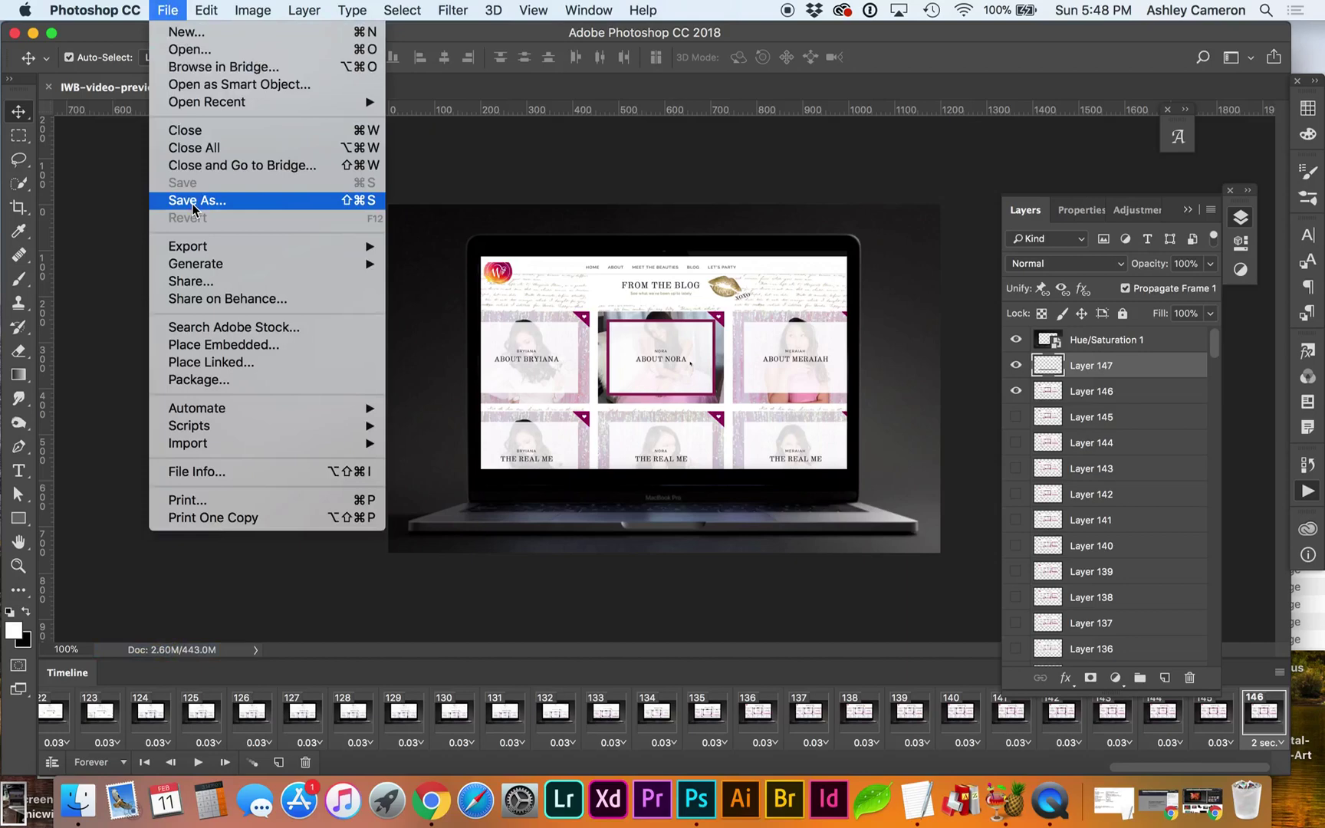
mouse_move(188, 247)
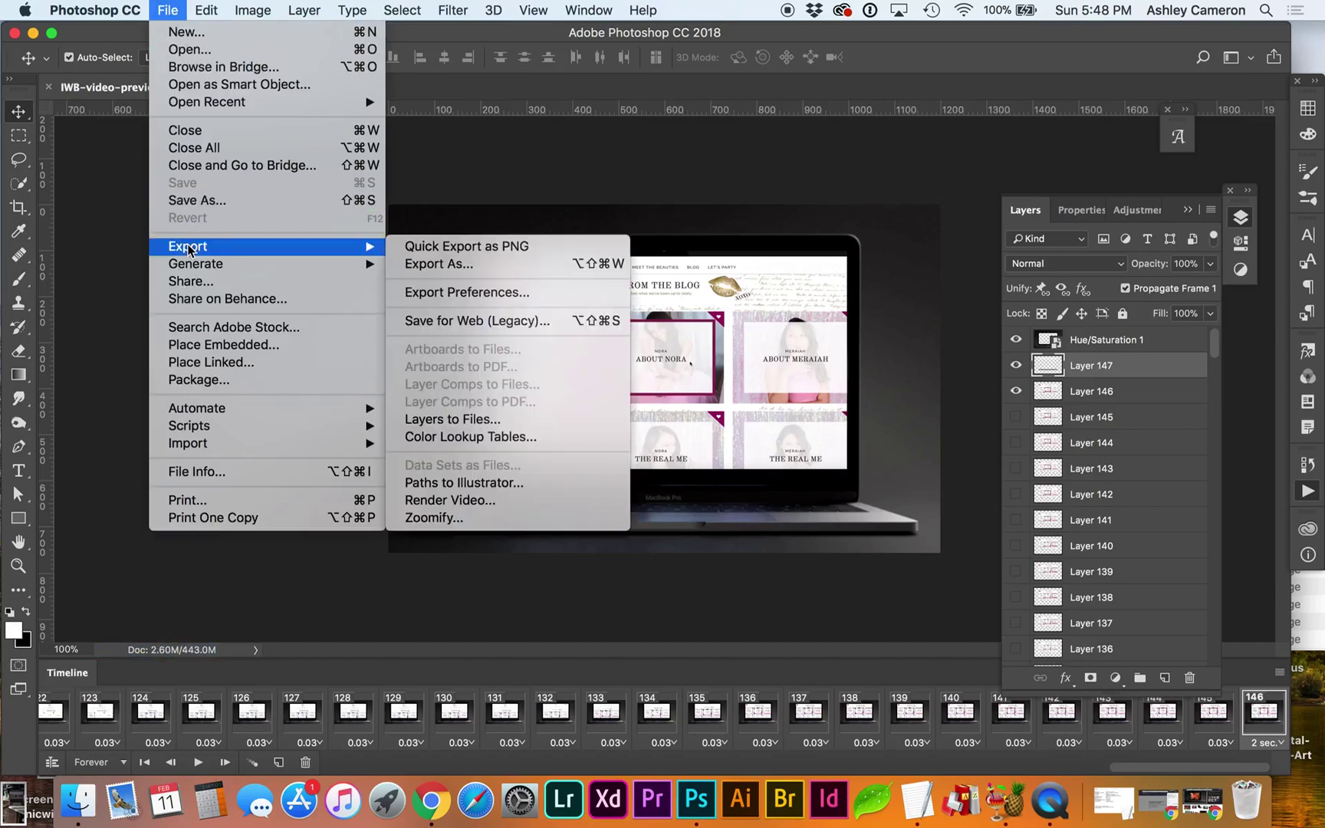
click(500, 320)
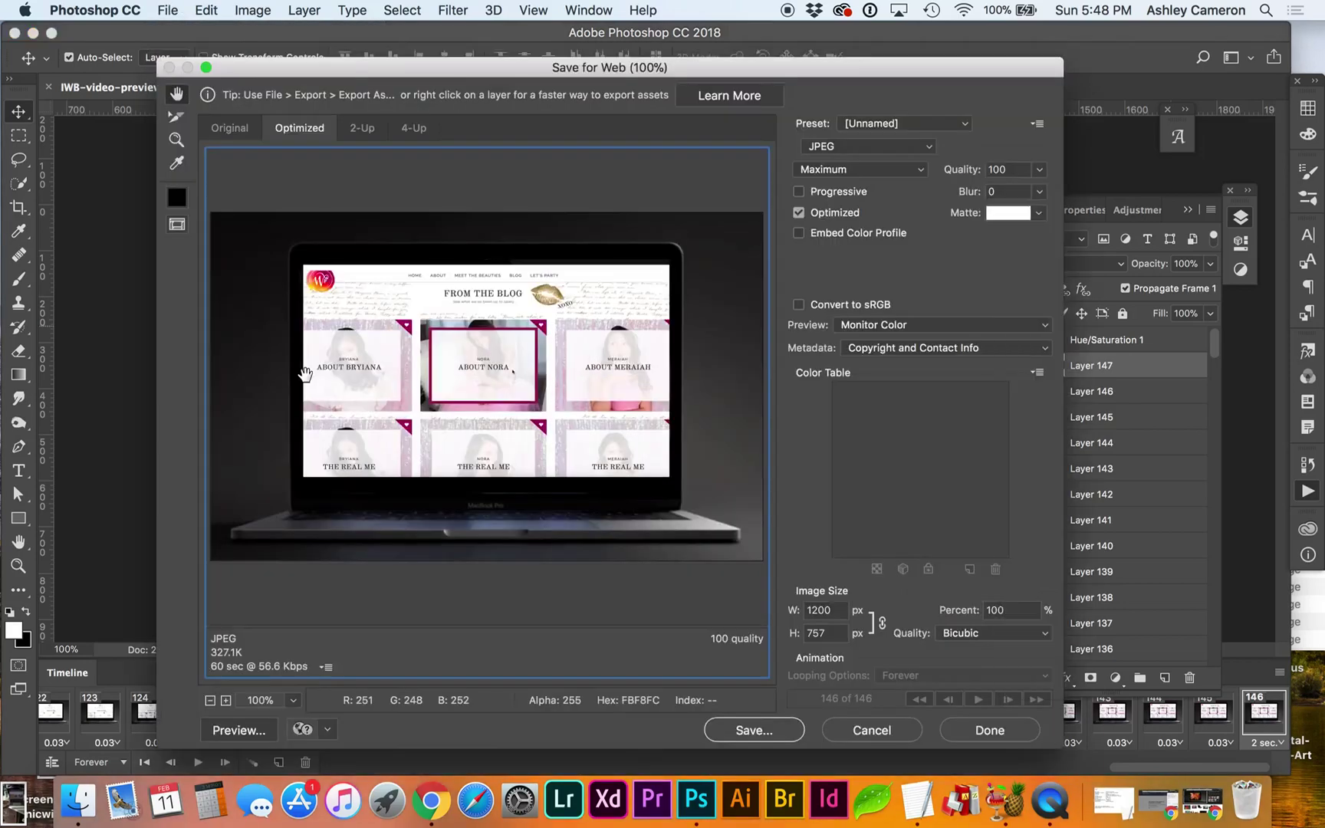
click(928, 146)
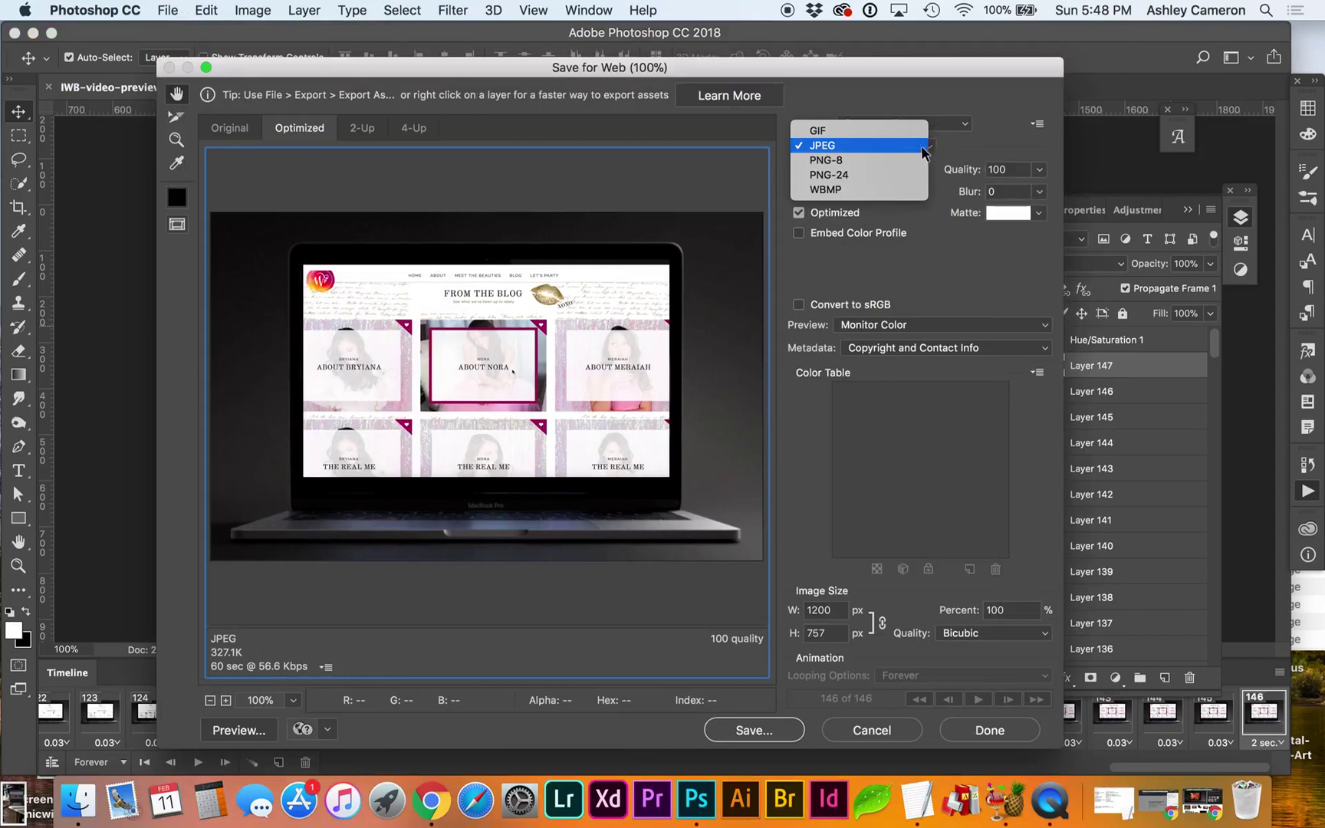
click(997, 153)
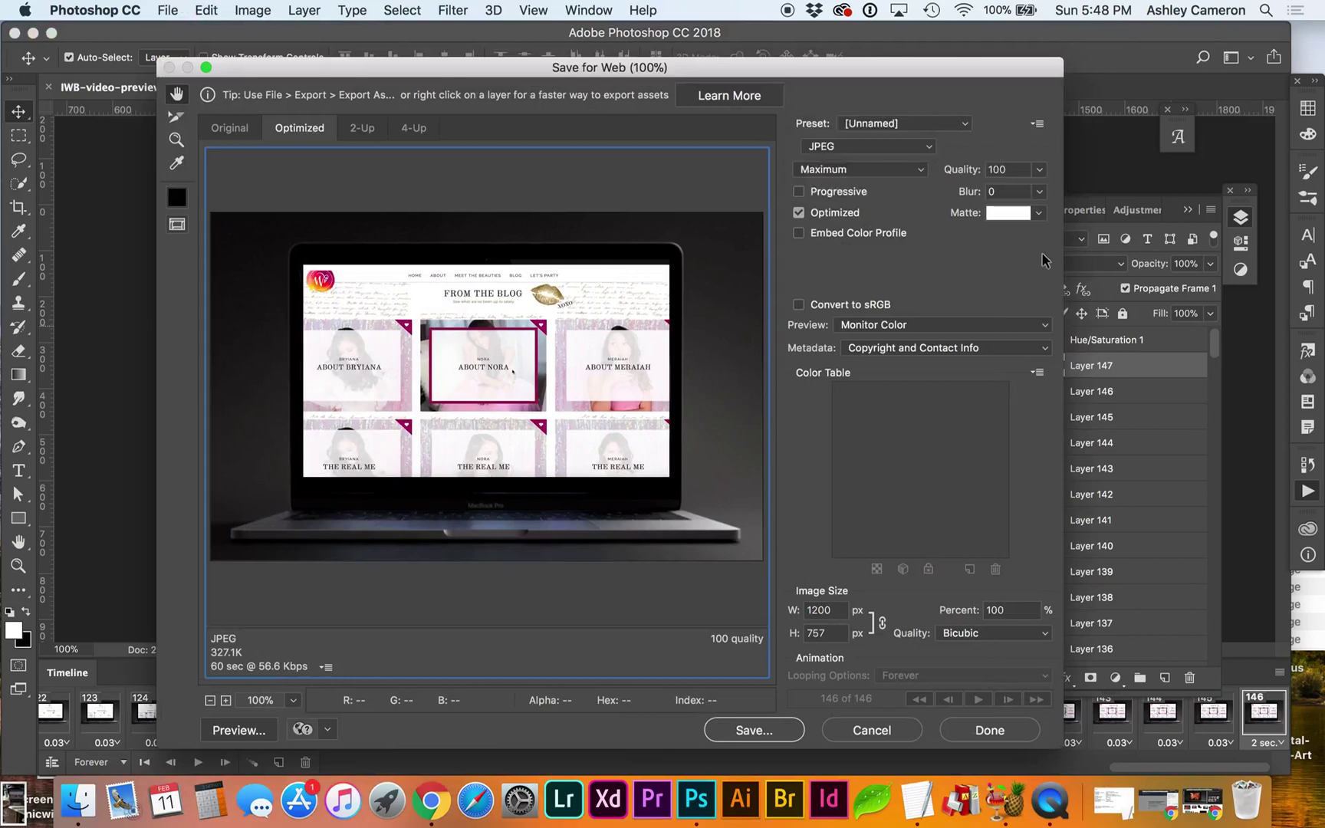
Step: Set JPEG quality to 75 and resize the output to 800 px wide (800 × 505)
click(1040, 170)
drag(1040, 190, 1016, 190)
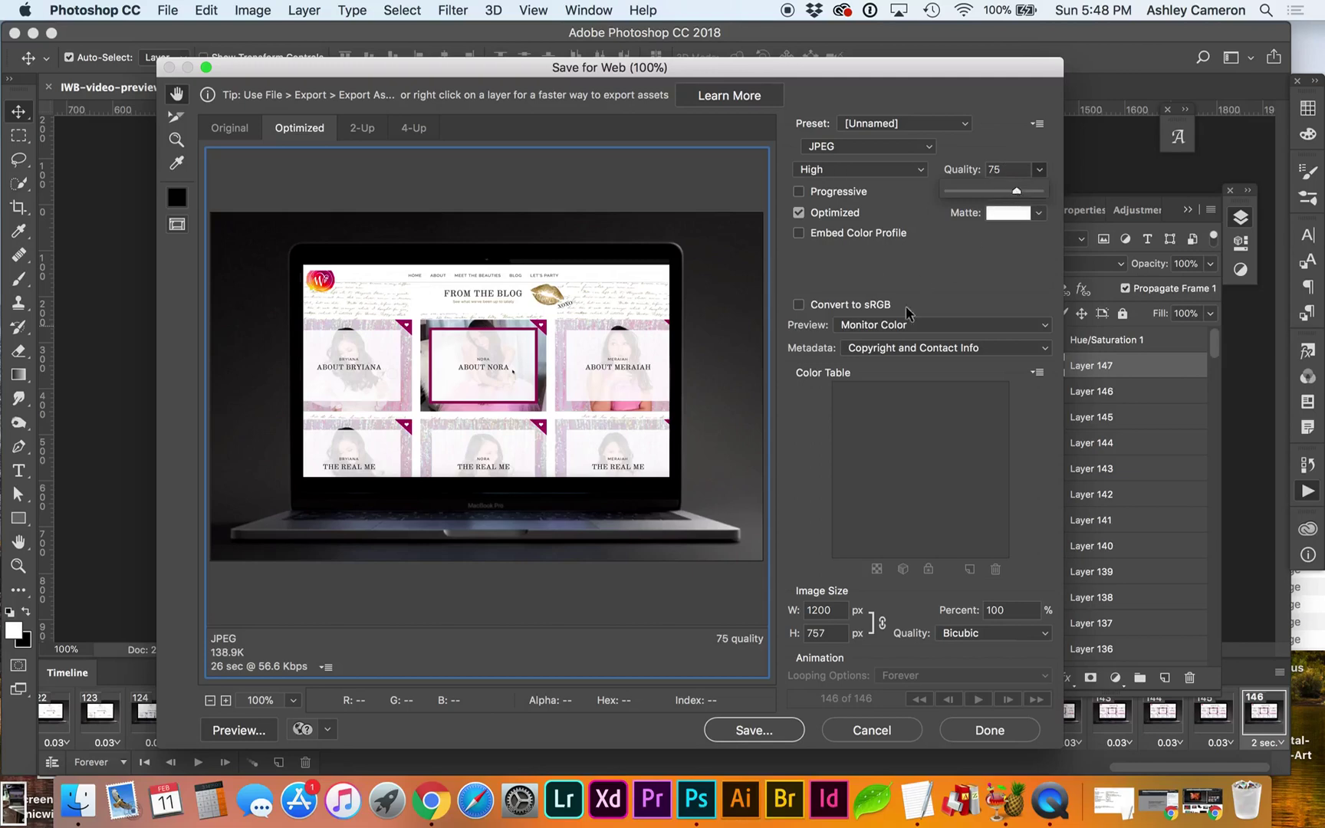
click(859, 491)
double_click(814, 611)
text(1)
text(800)
click(842, 634)
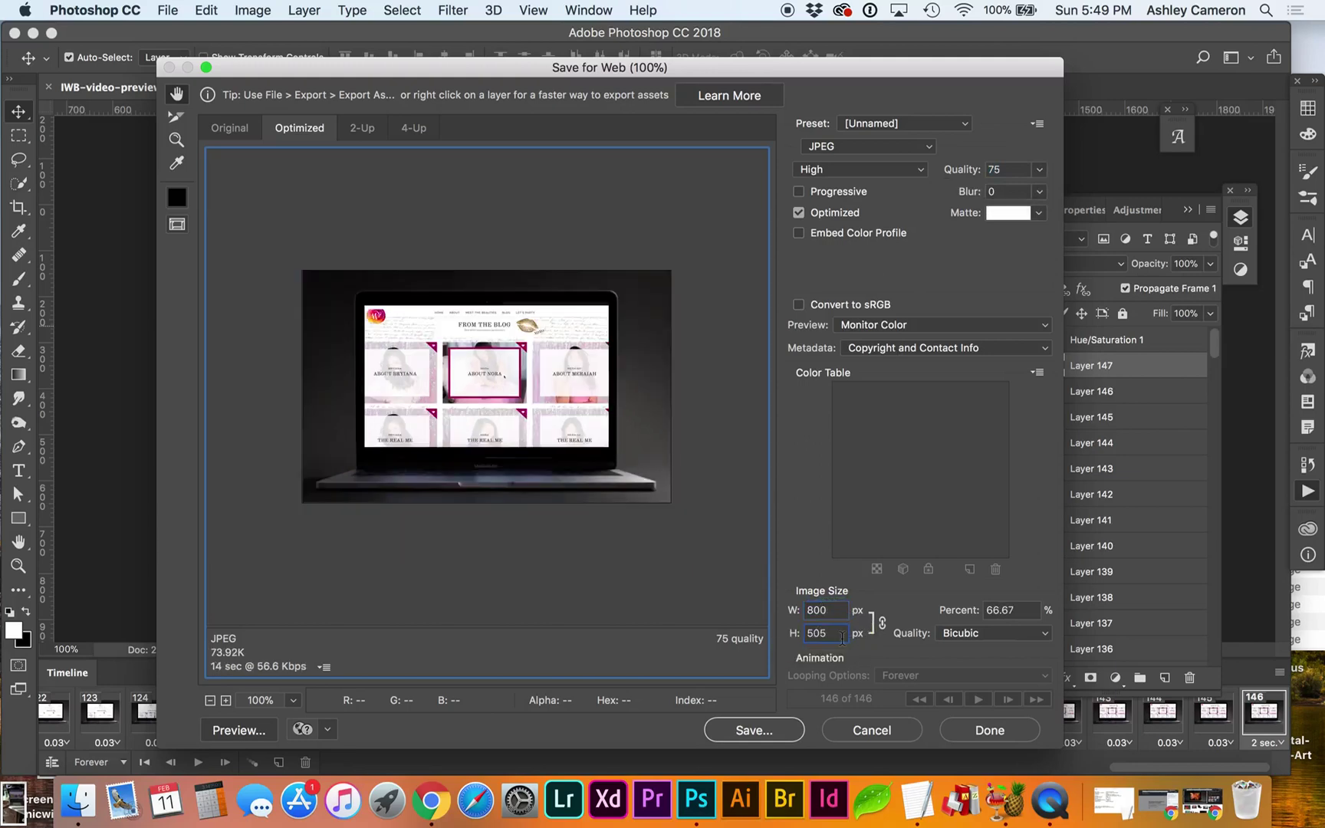
Step: Make the export a 256-colour GIF with transparency on and Forever looping, then start saving
click(867, 144)
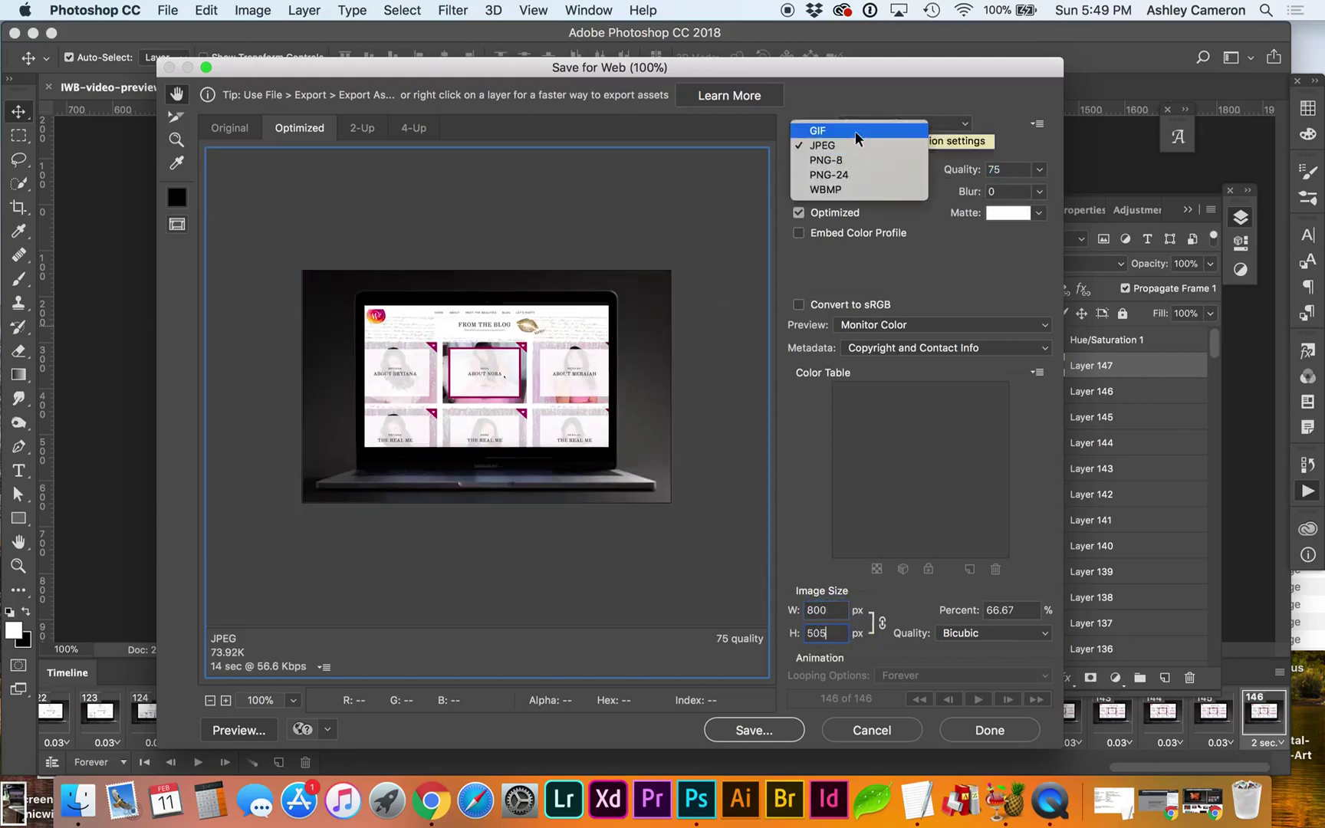
key(Escape)
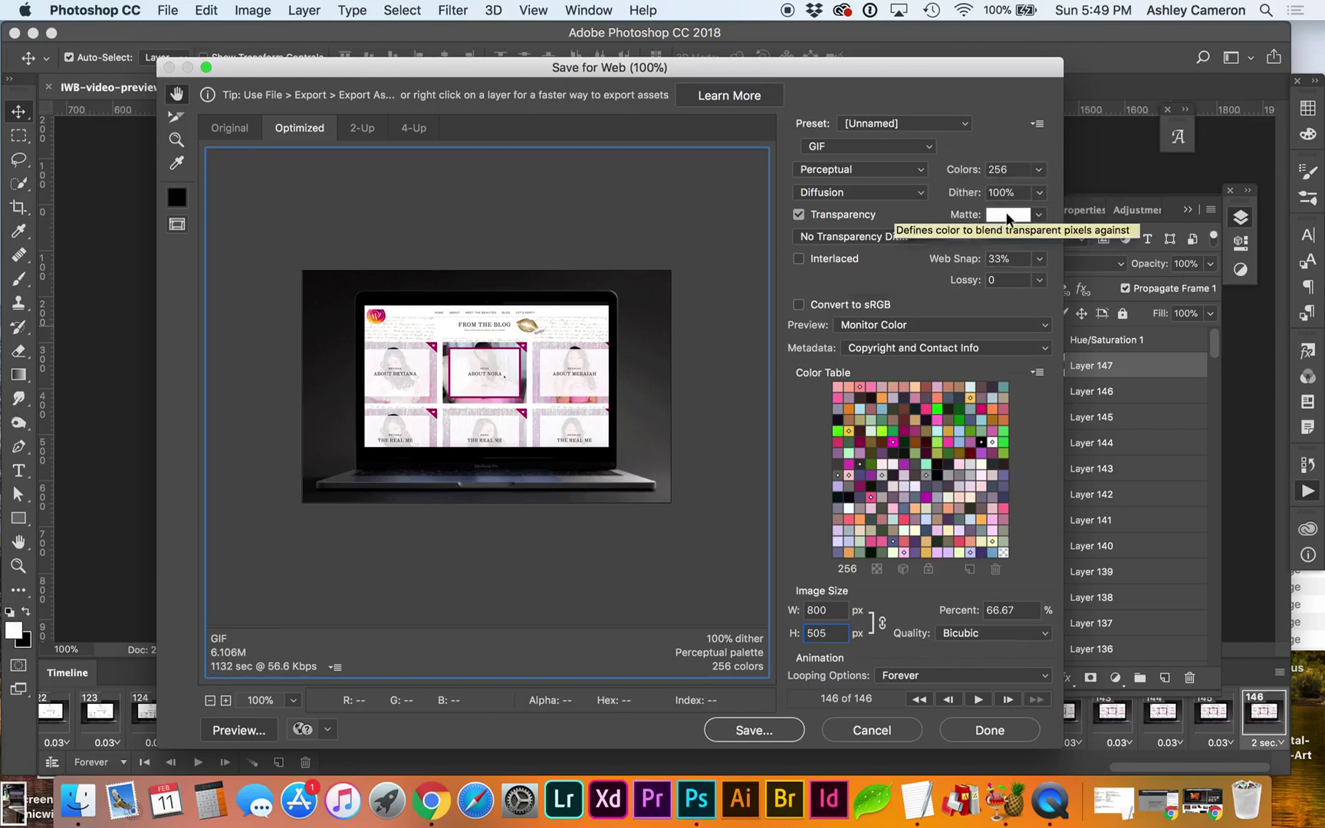
click(798, 214)
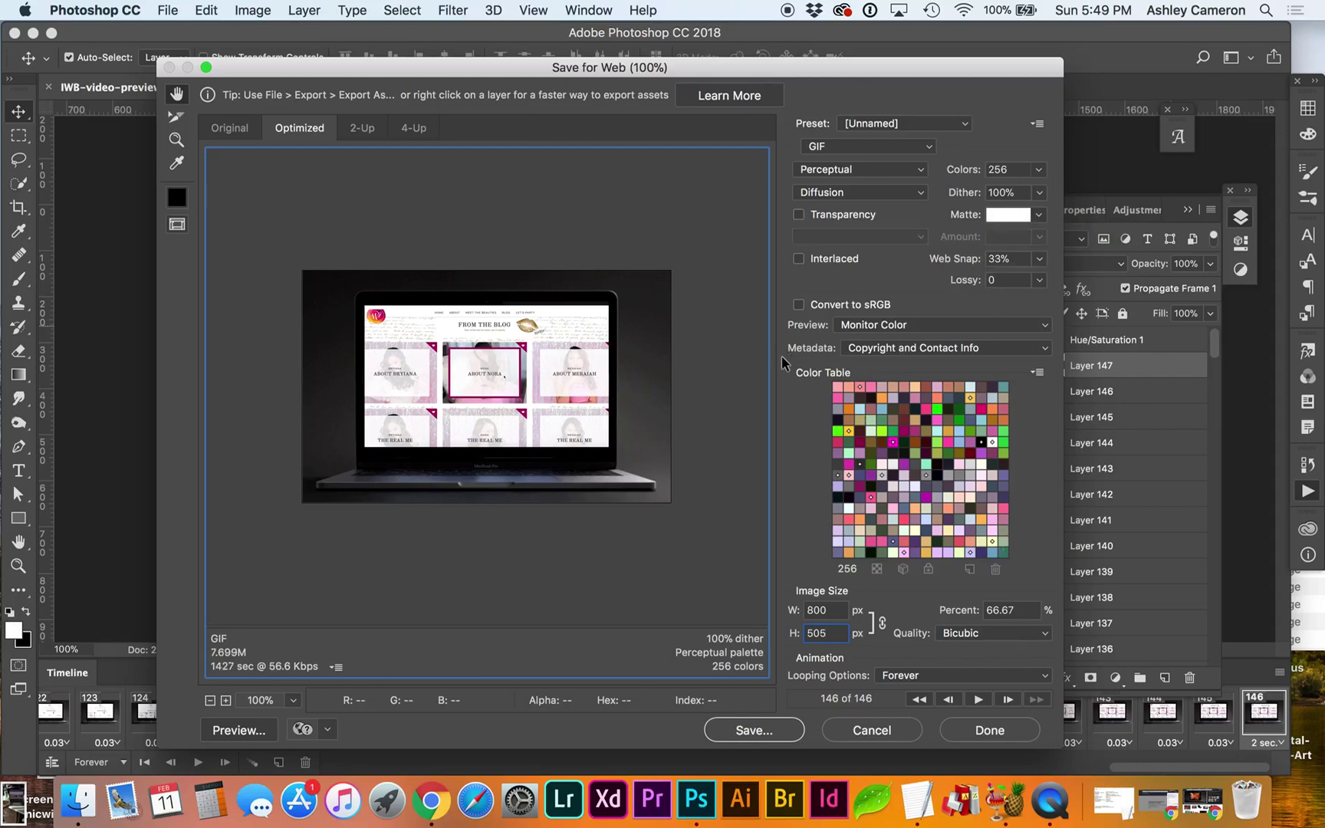
click(799, 216)
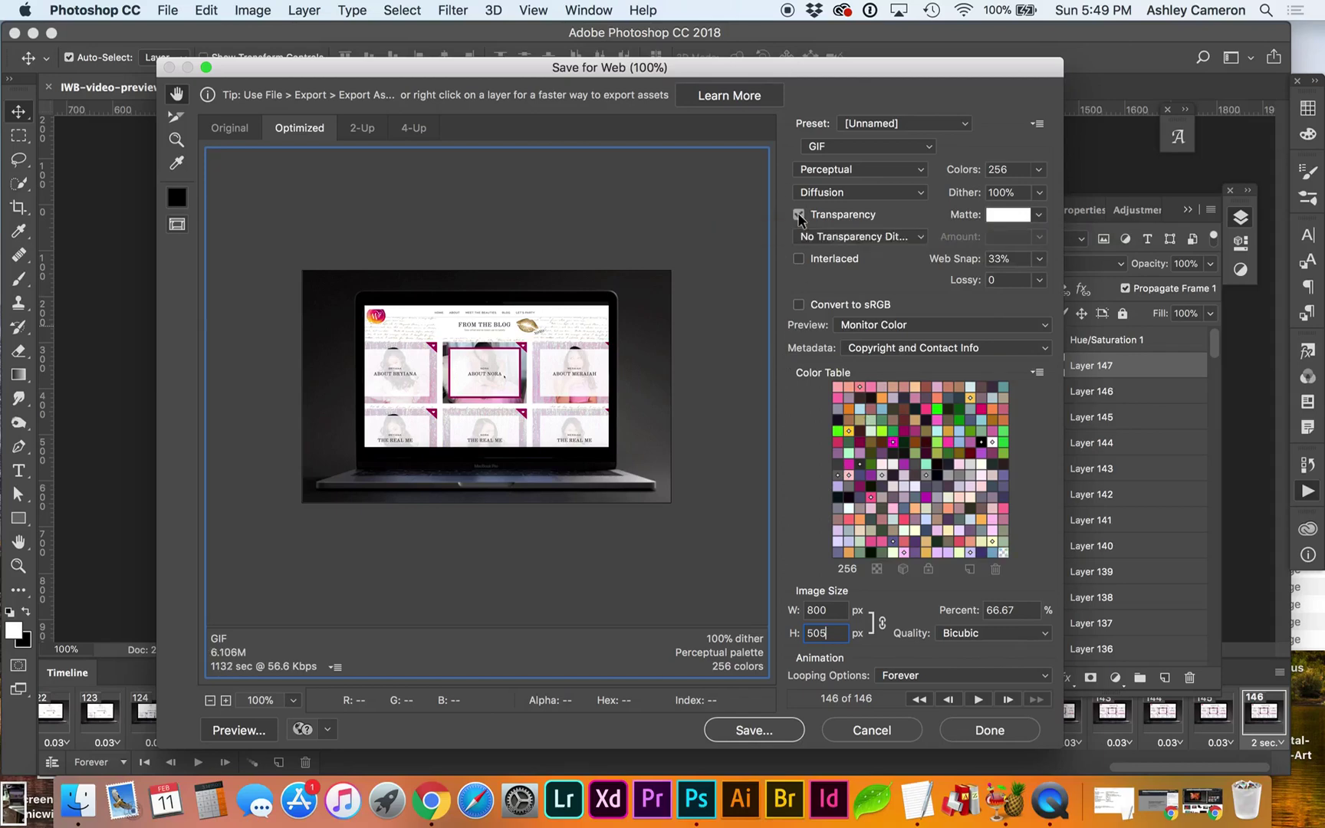
click(757, 732)
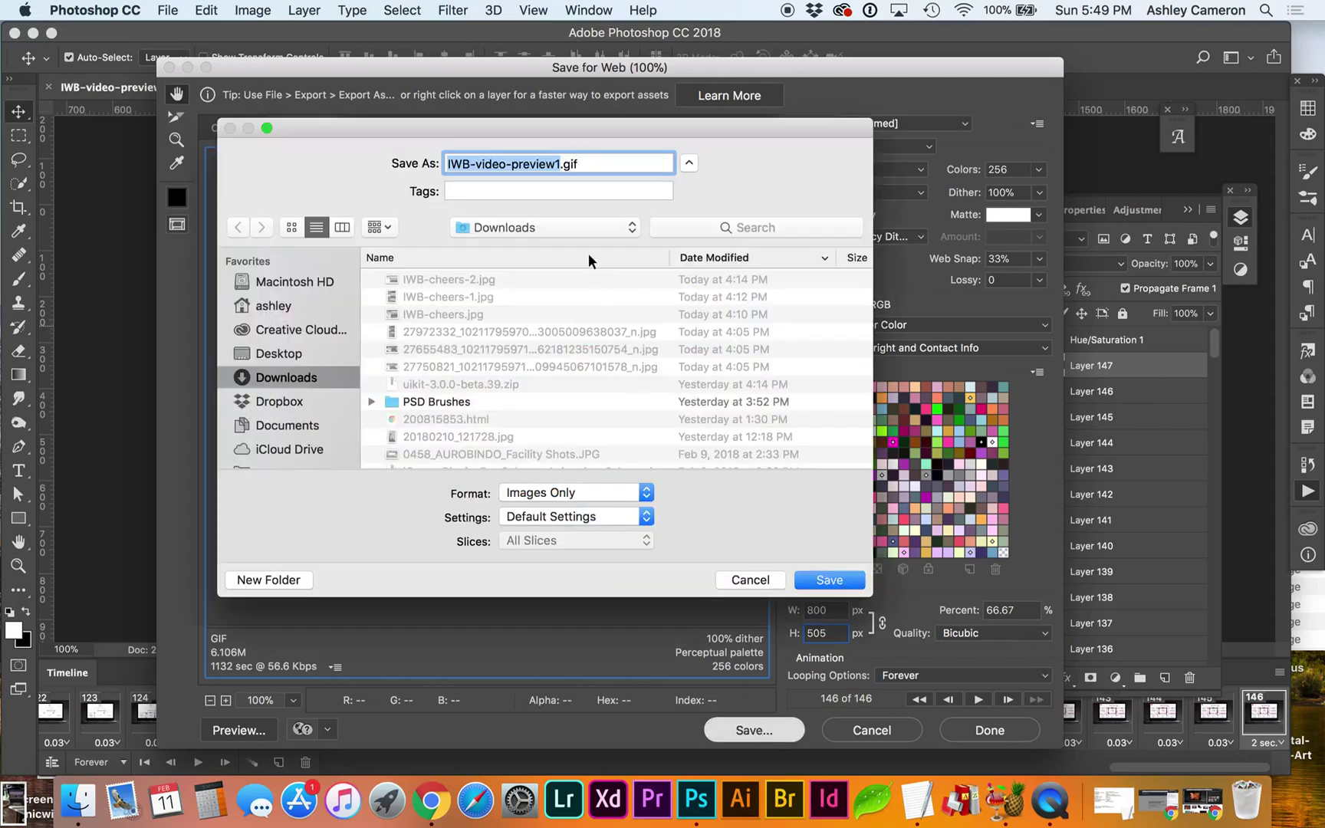
Step: Save the animation as IWB-video-preview1.gif on the Desktop
click(290, 356)
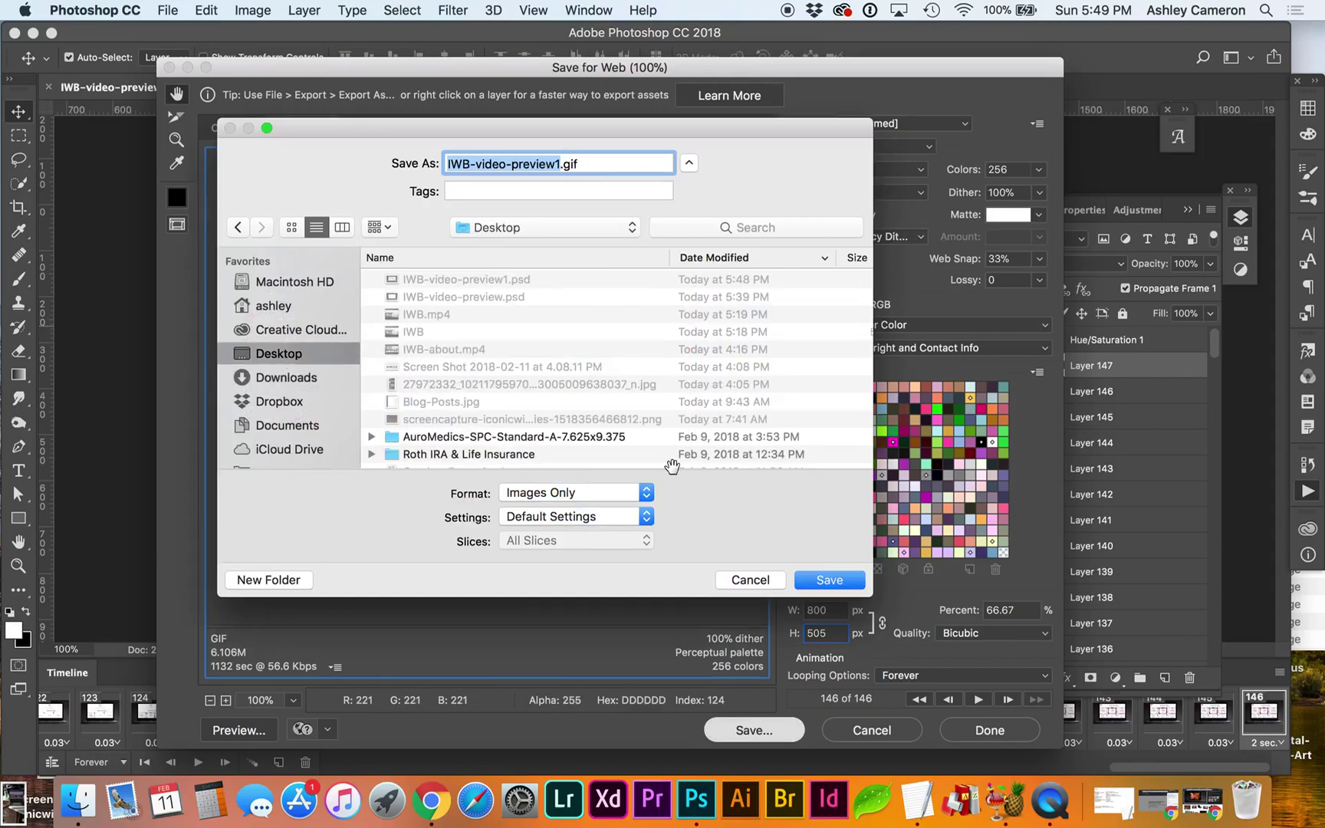
click(828, 581)
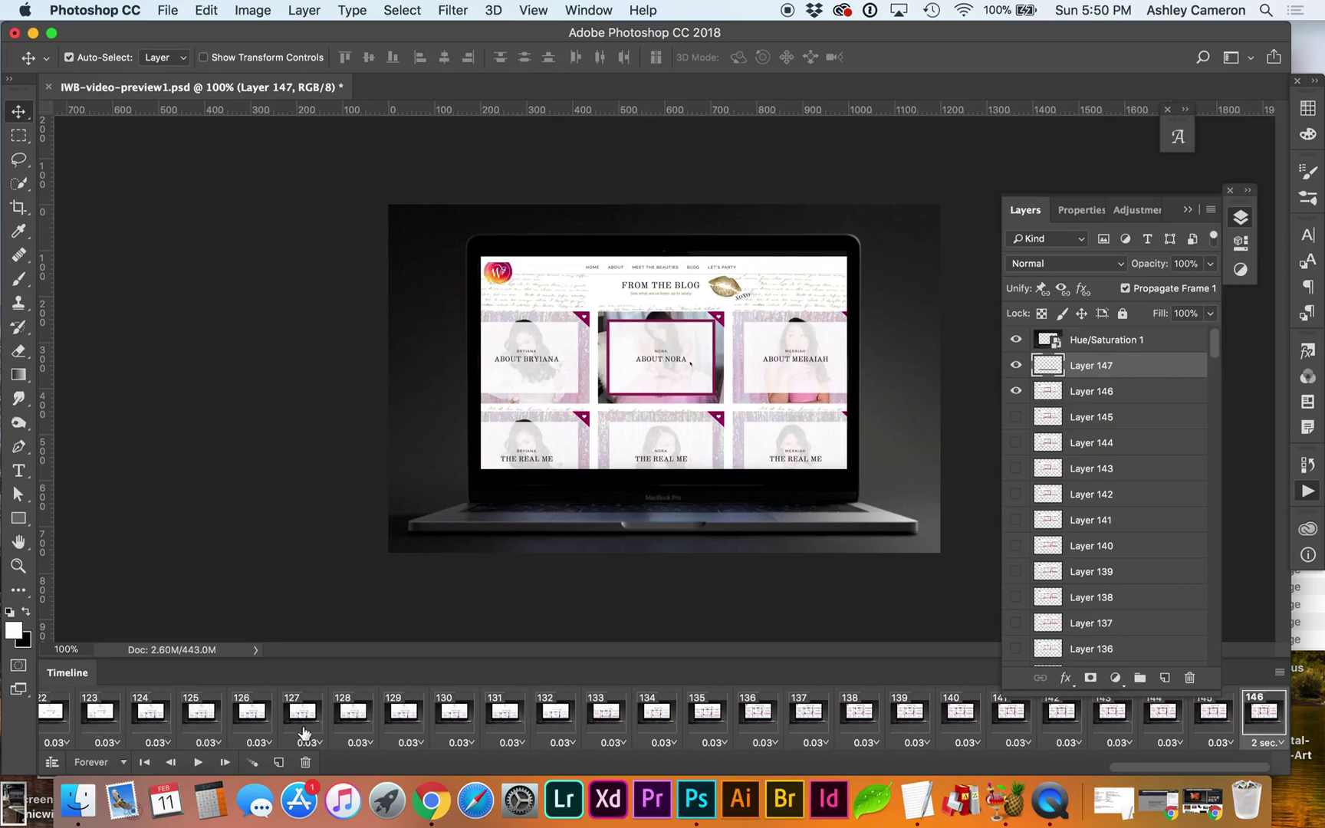
Step: Step through the animation from frame 1 to review its frames
scroll(304, 734, left, 15)
scroll(304, 733, left, 5)
click(63, 717)
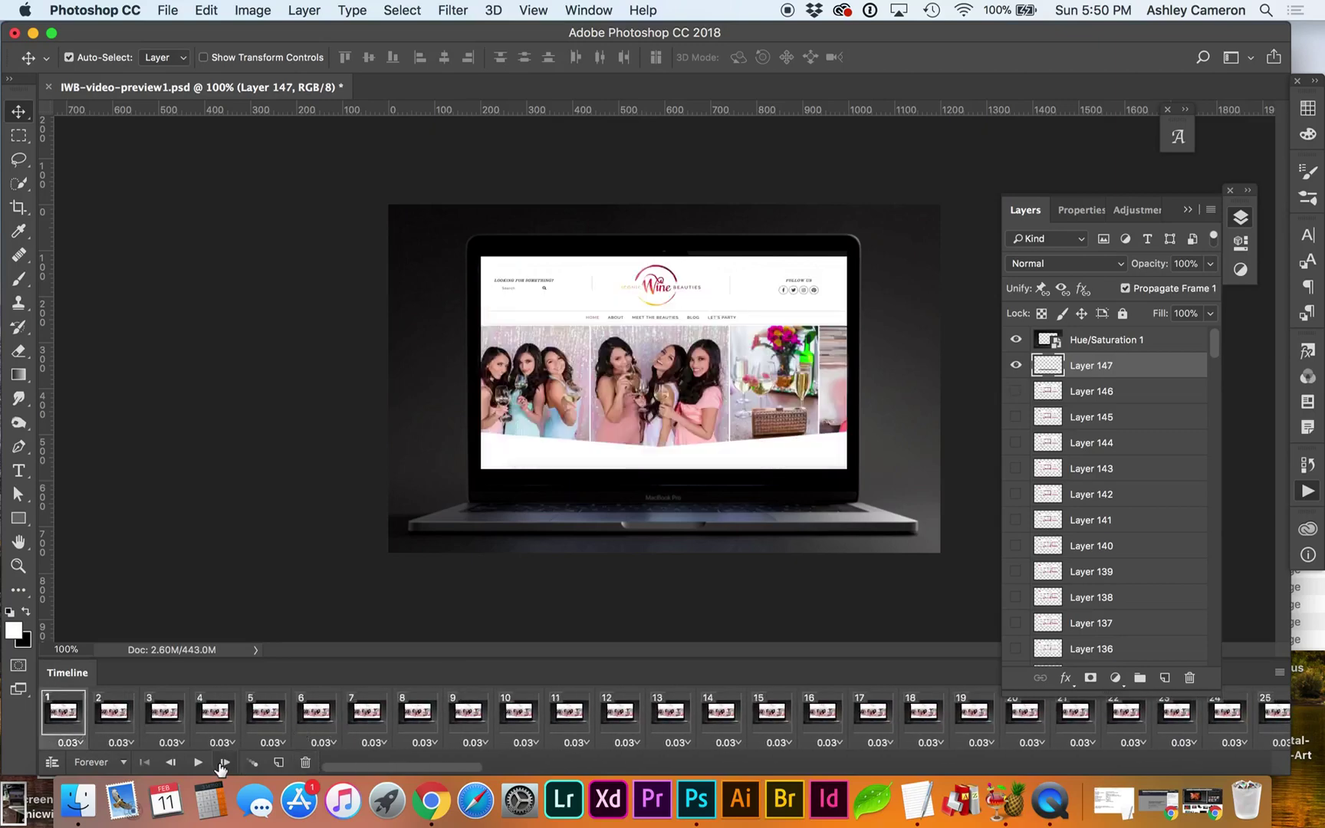
click(224, 763)
click(224, 763)
click(224, 763)
click(224, 763)
click(224, 762)
click(223, 763)
click(223, 763)
click(224, 763)
click(224, 763)
click(223, 763)
click(224, 763)
click(224, 763)
click(224, 763)
click(224, 763)
click(224, 763)
click(224, 763)
click(224, 763)
click(224, 763)
click(224, 763)
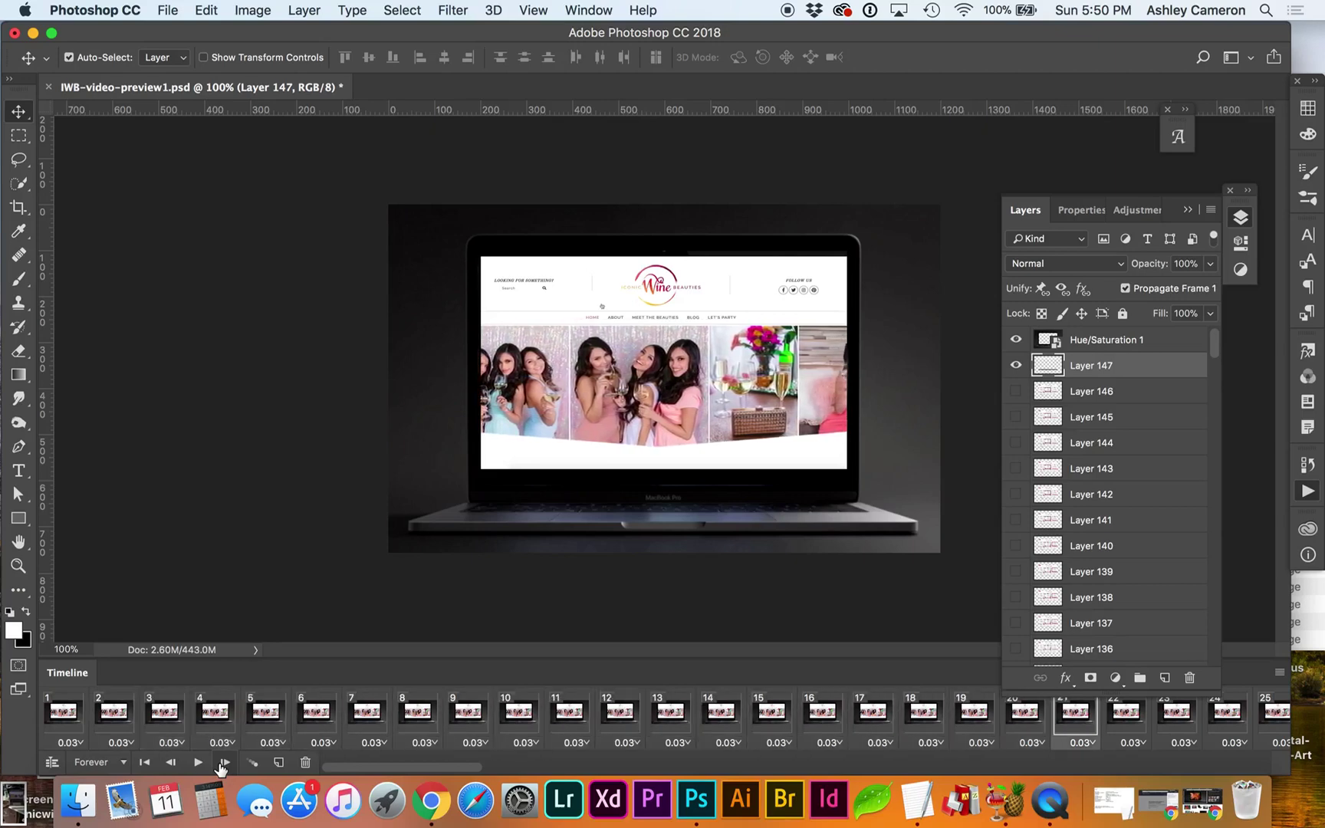
Step: Delete frames 2, 4, 7 and 10 from the animation
click(119, 724)
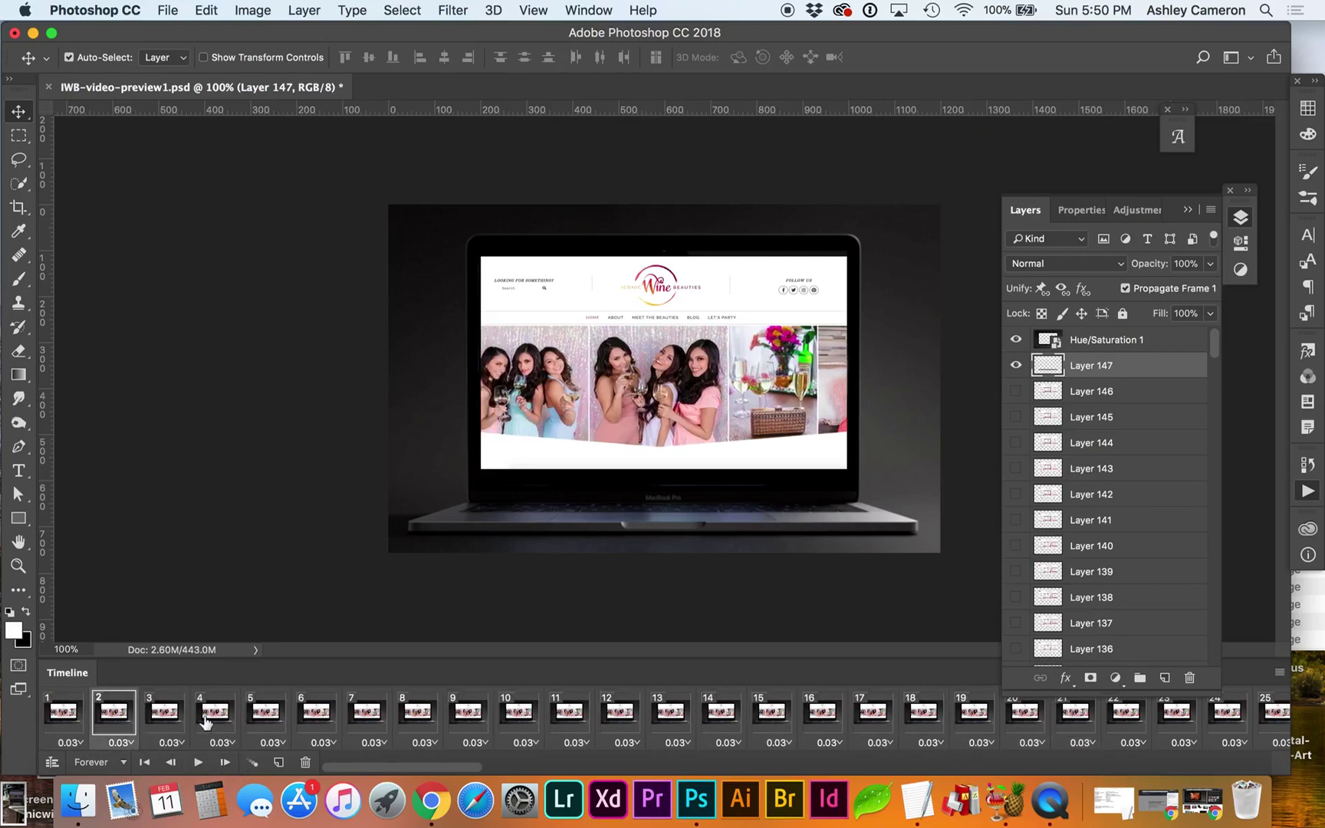
super+click(217, 719)
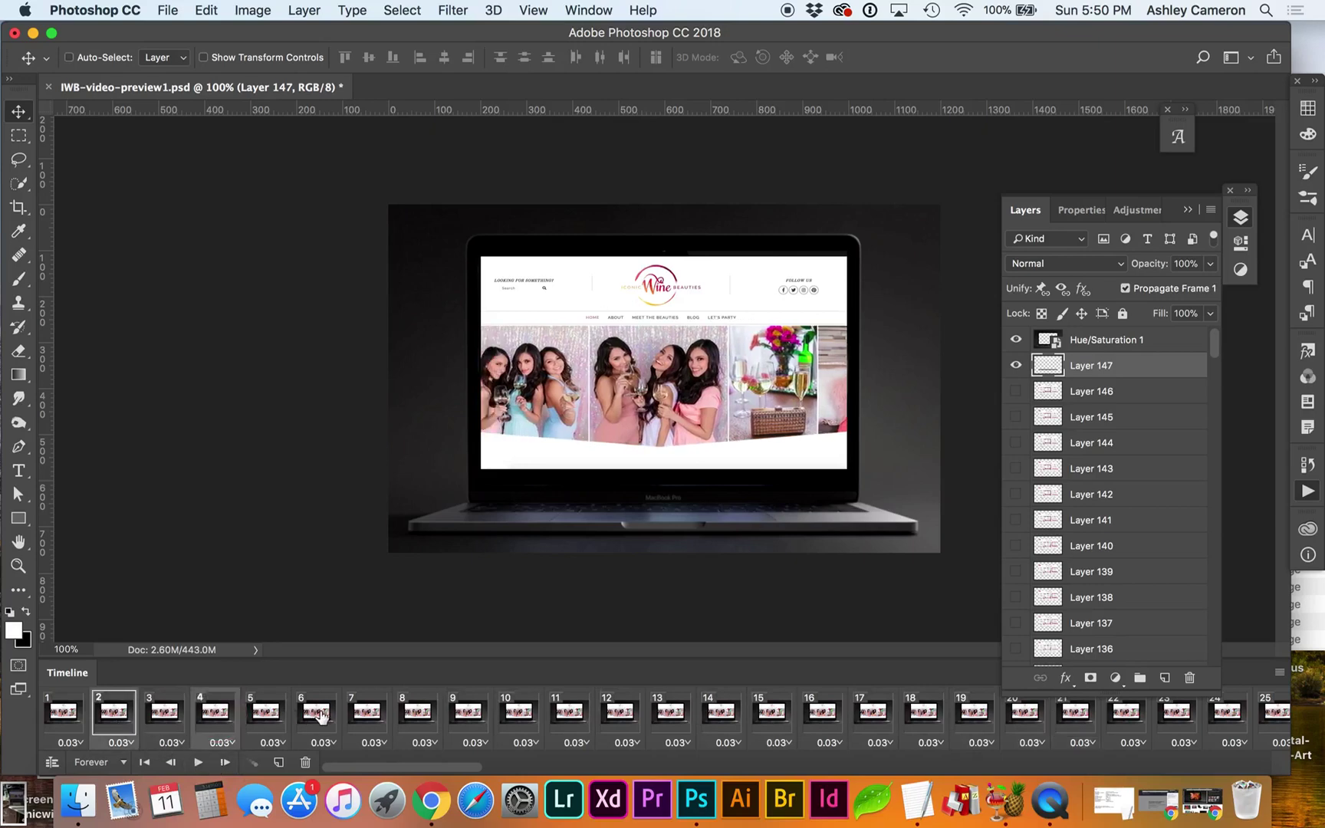
super+click(362, 717)
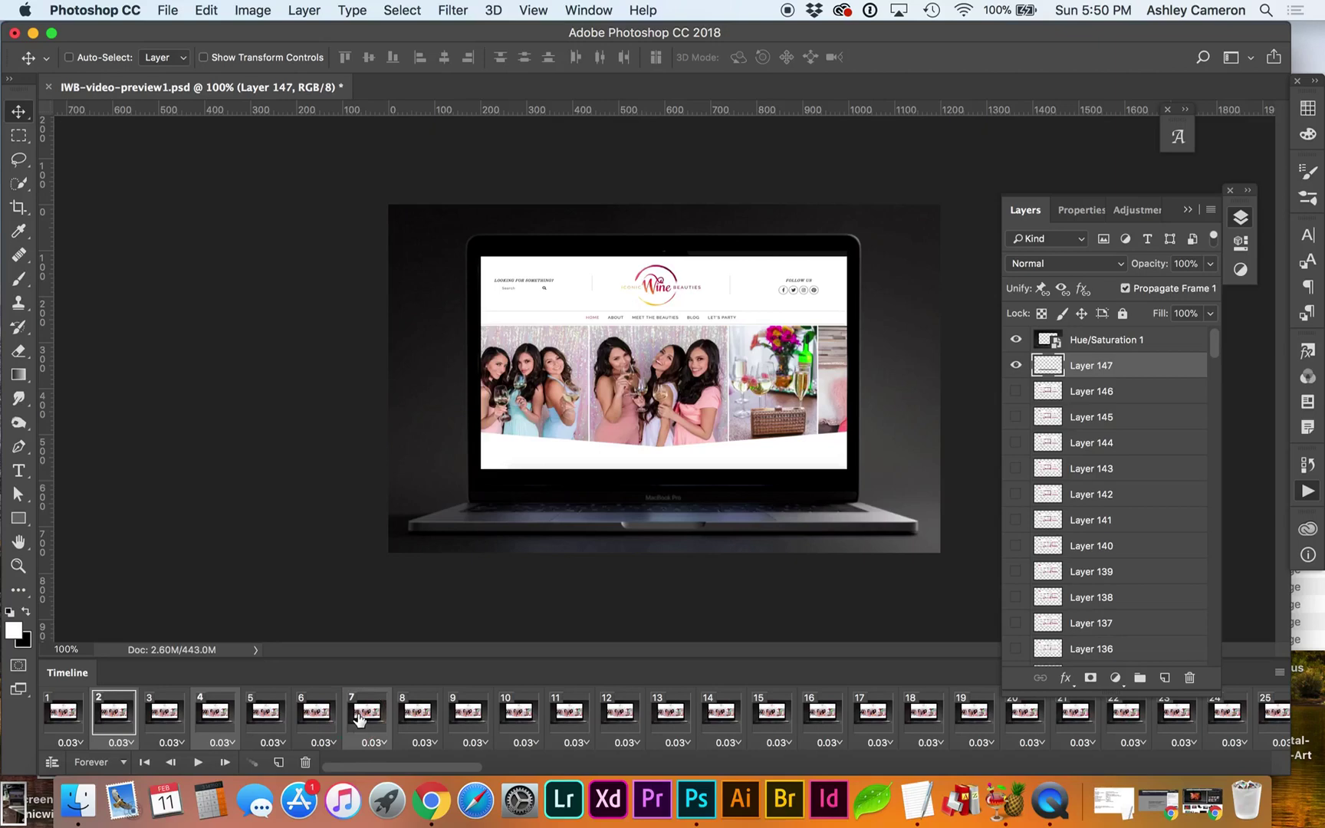
super+click(512, 719)
click(305, 762)
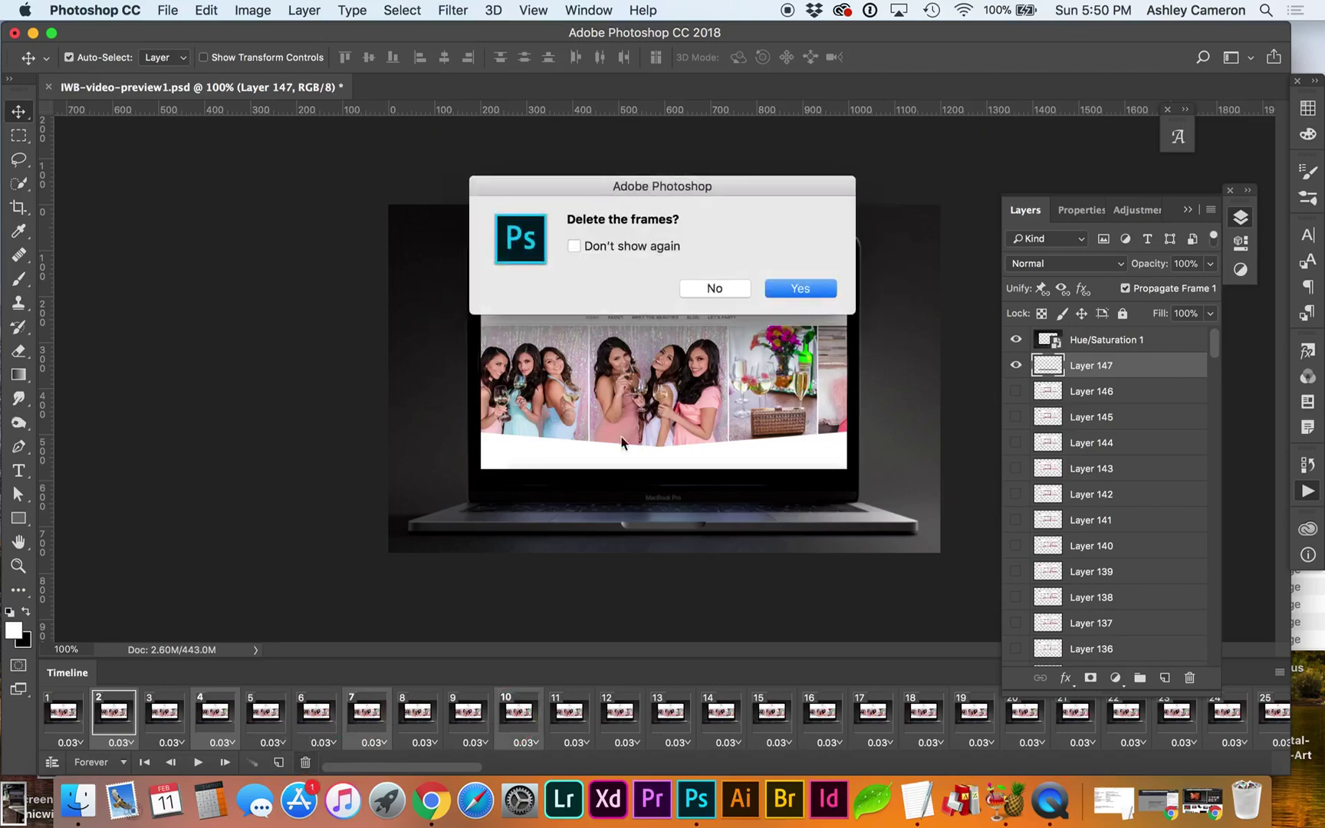
click(799, 289)
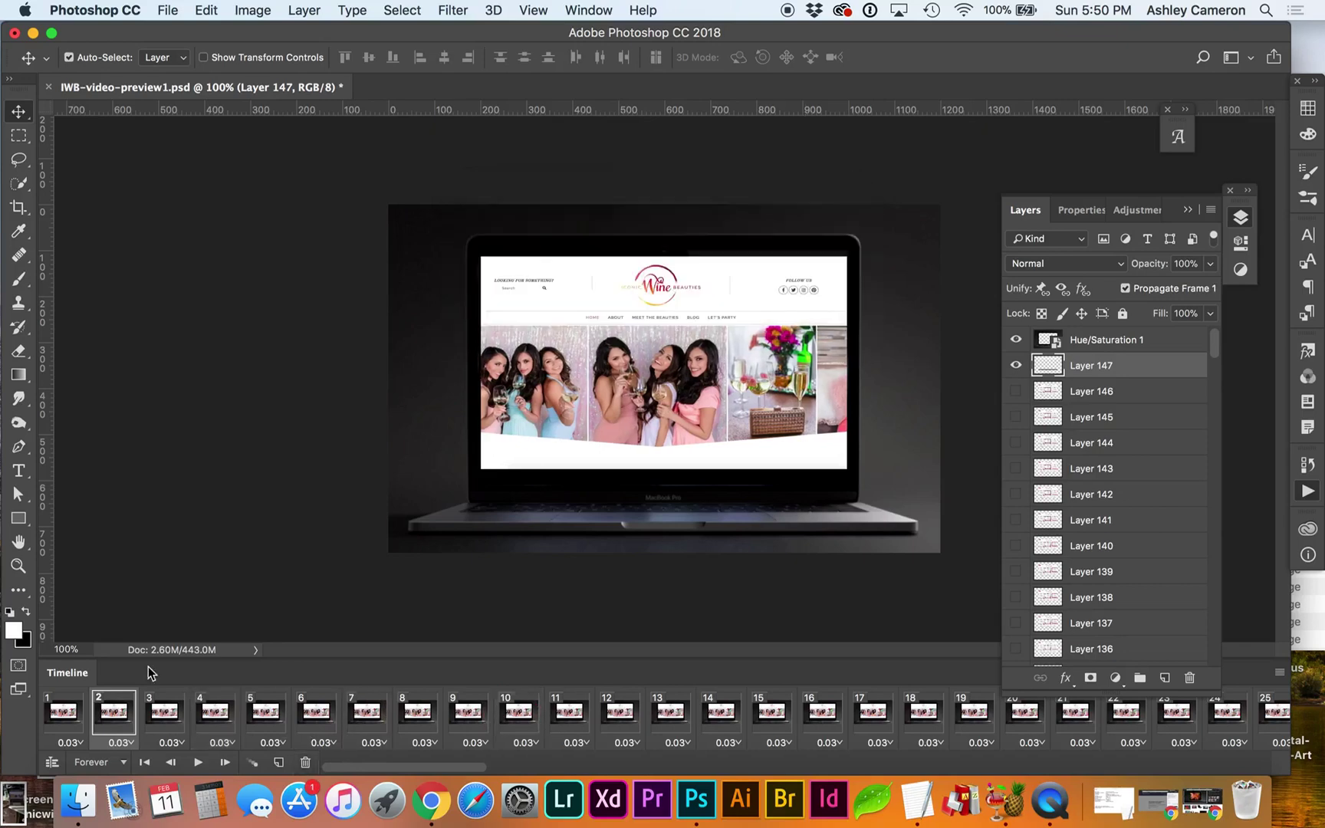
Step: Preview the animation playback from frame 1
click(73, 717)
click(197, 762)
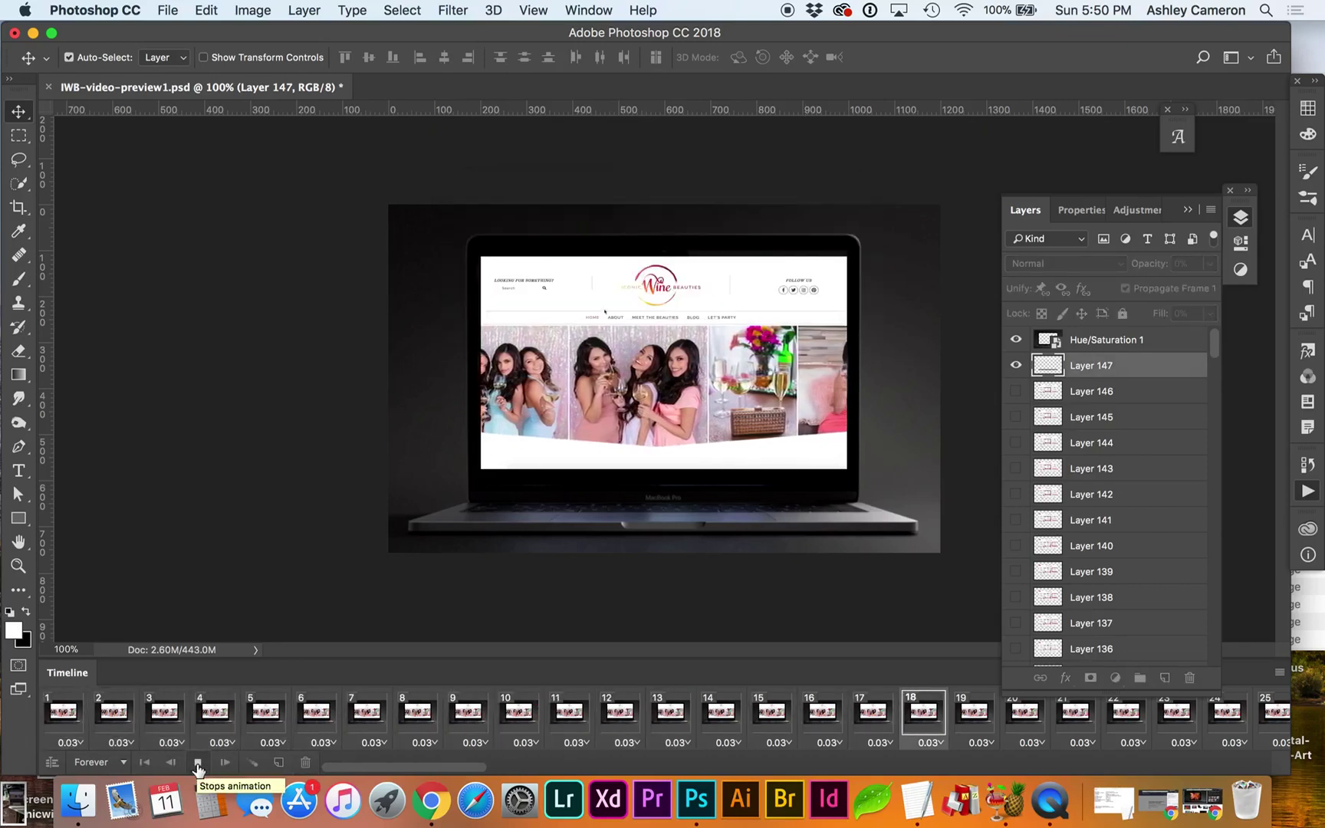
click(197, 763)
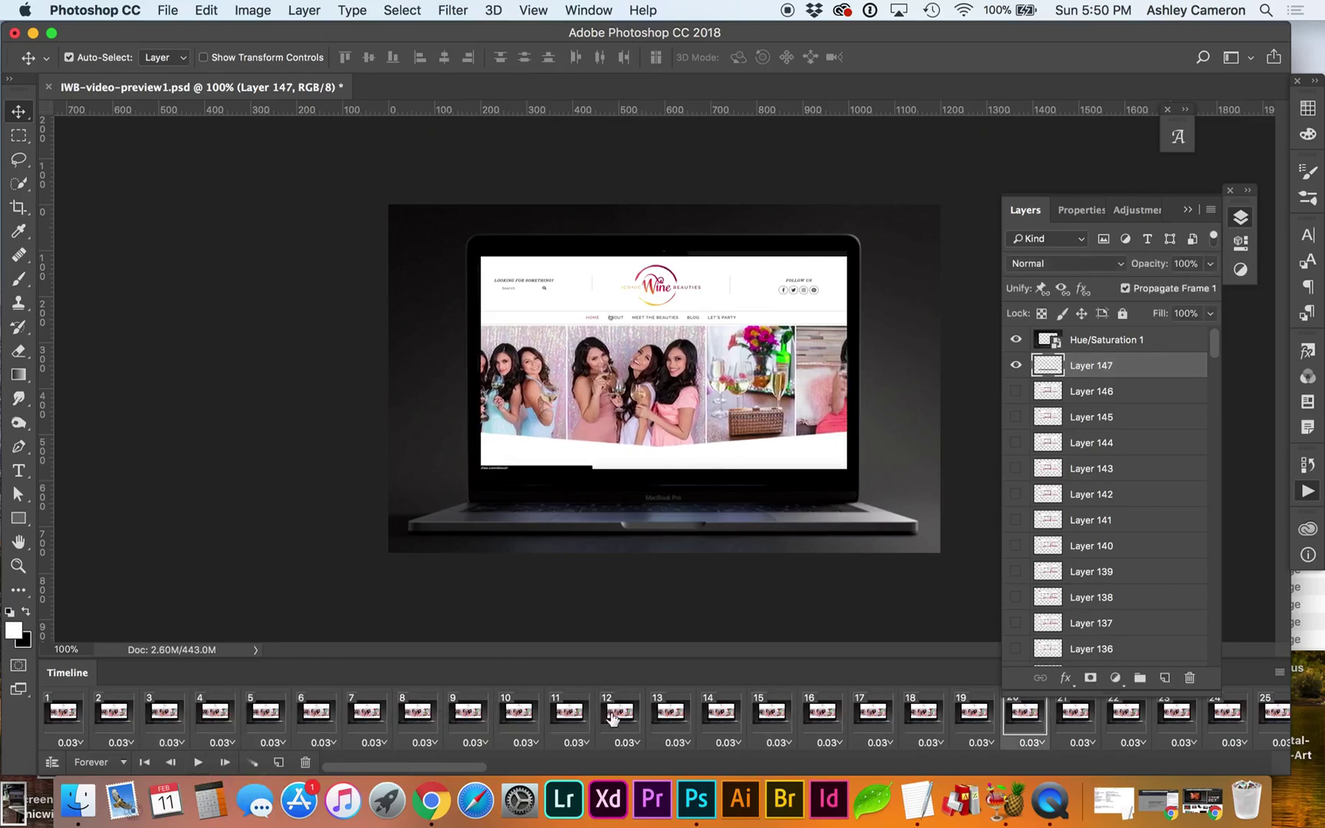
Step: Delete the redundant frames 13 through 15
click(665, 717)
click(786, 717)
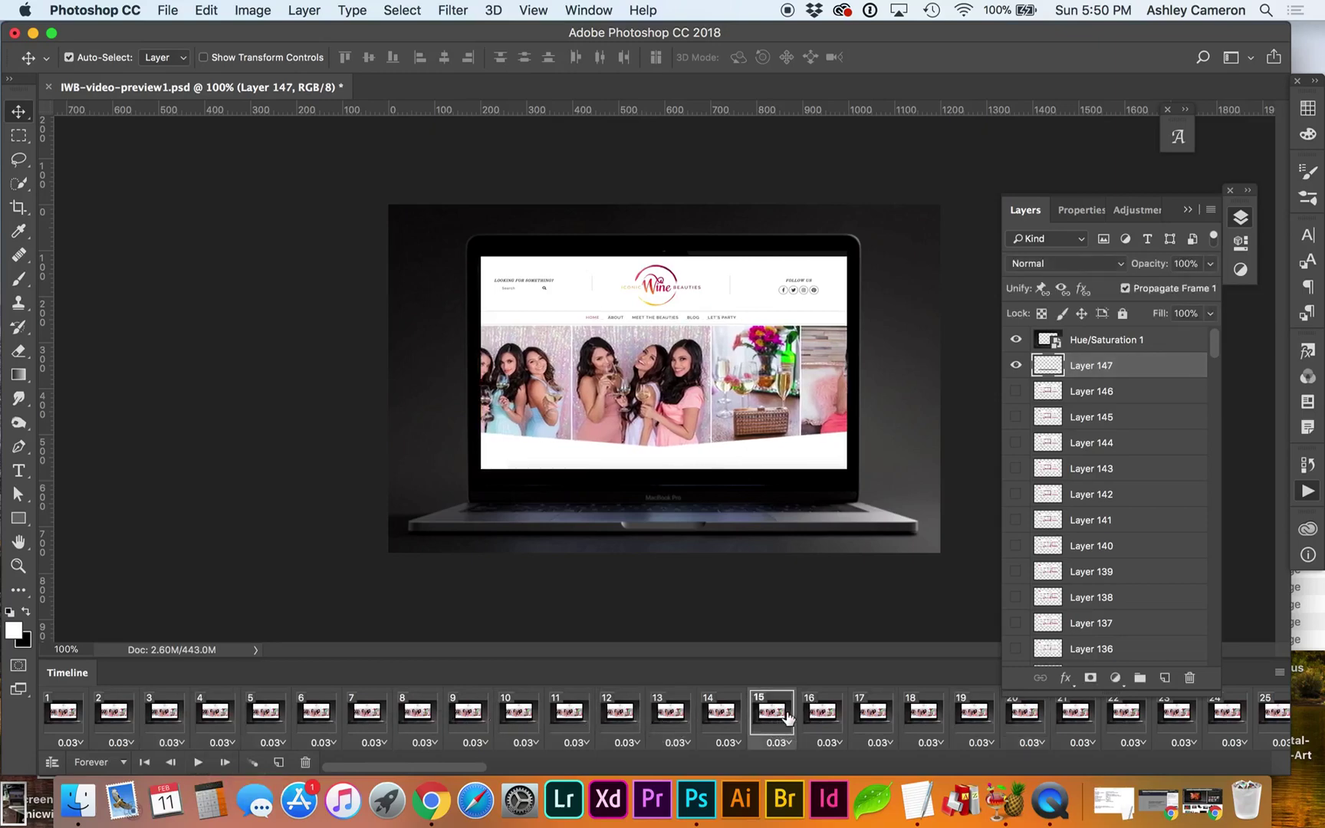
click(672, 720)
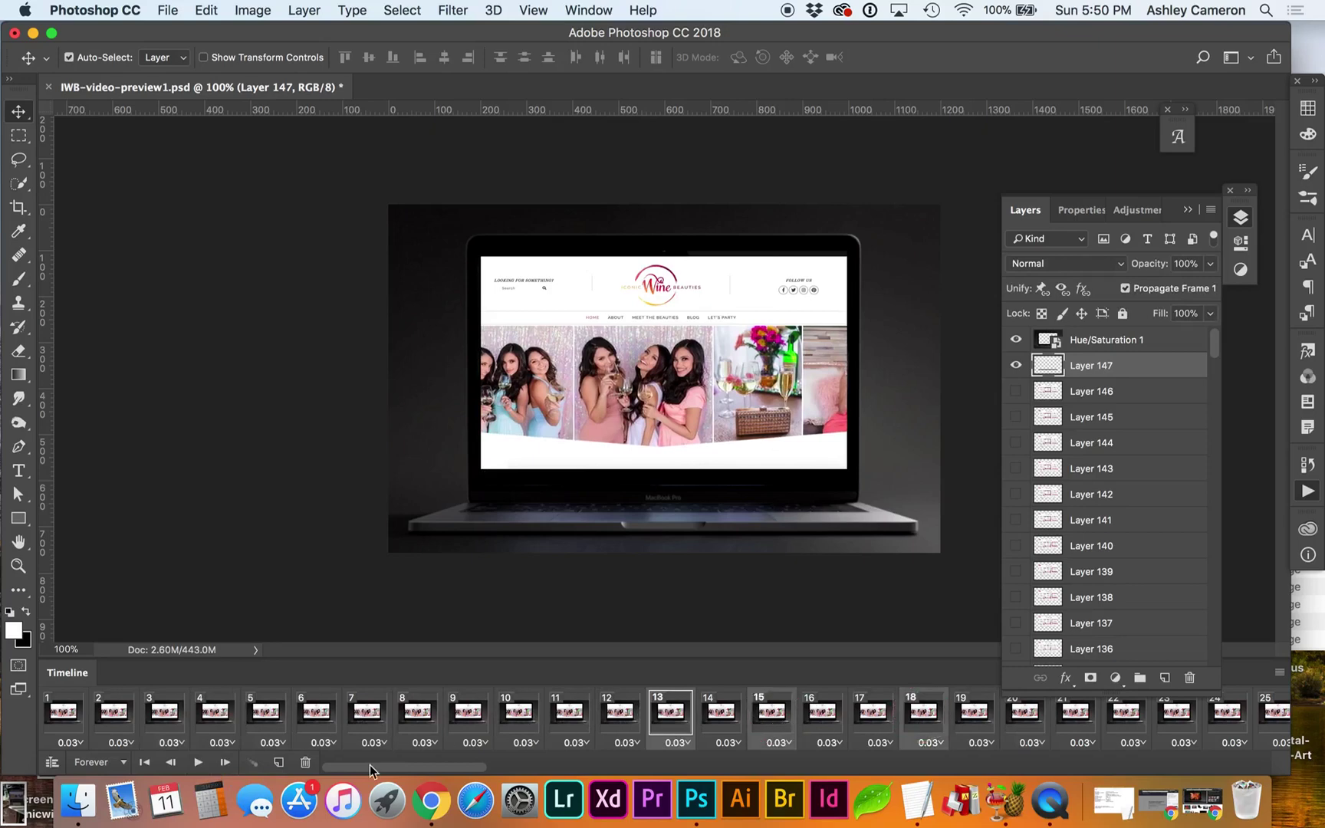
click(306, 762)
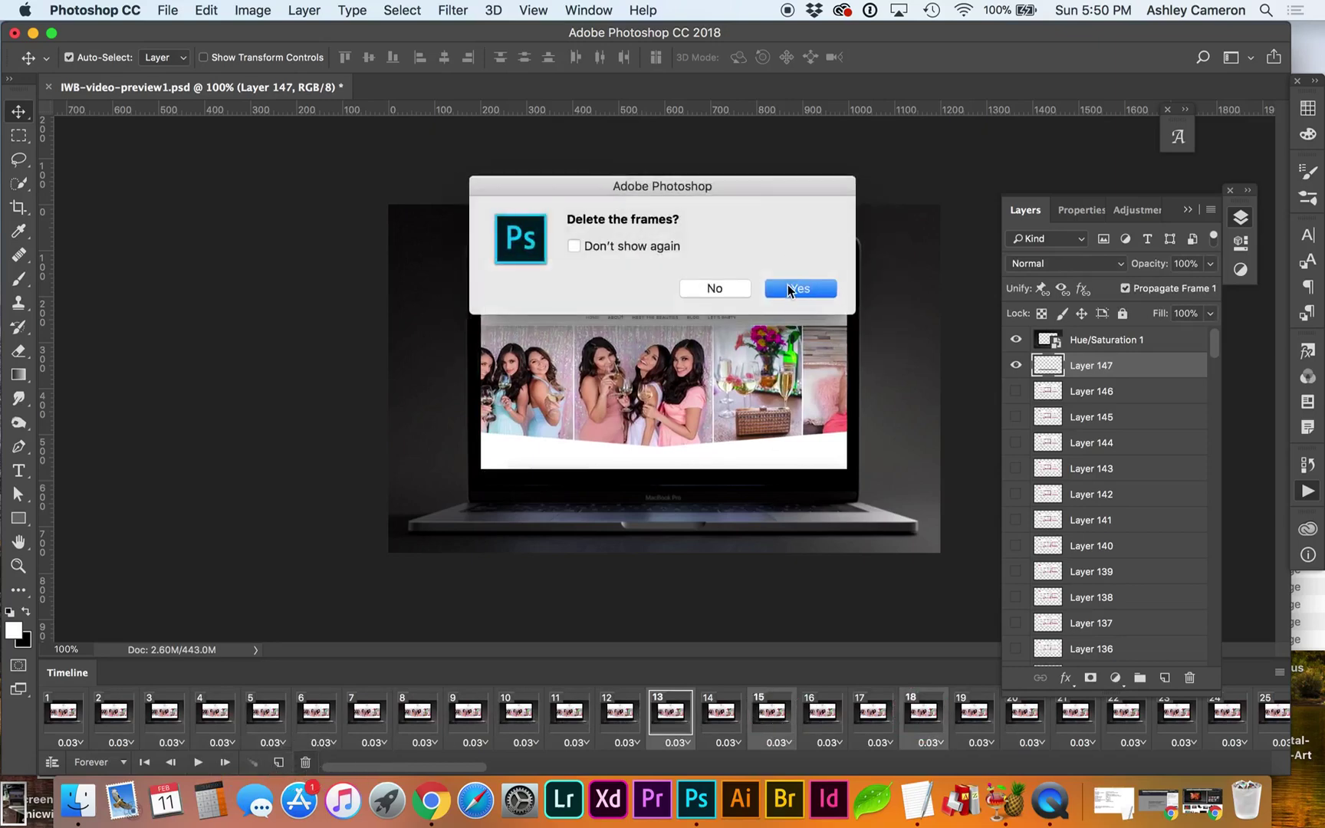
click(789, 288)
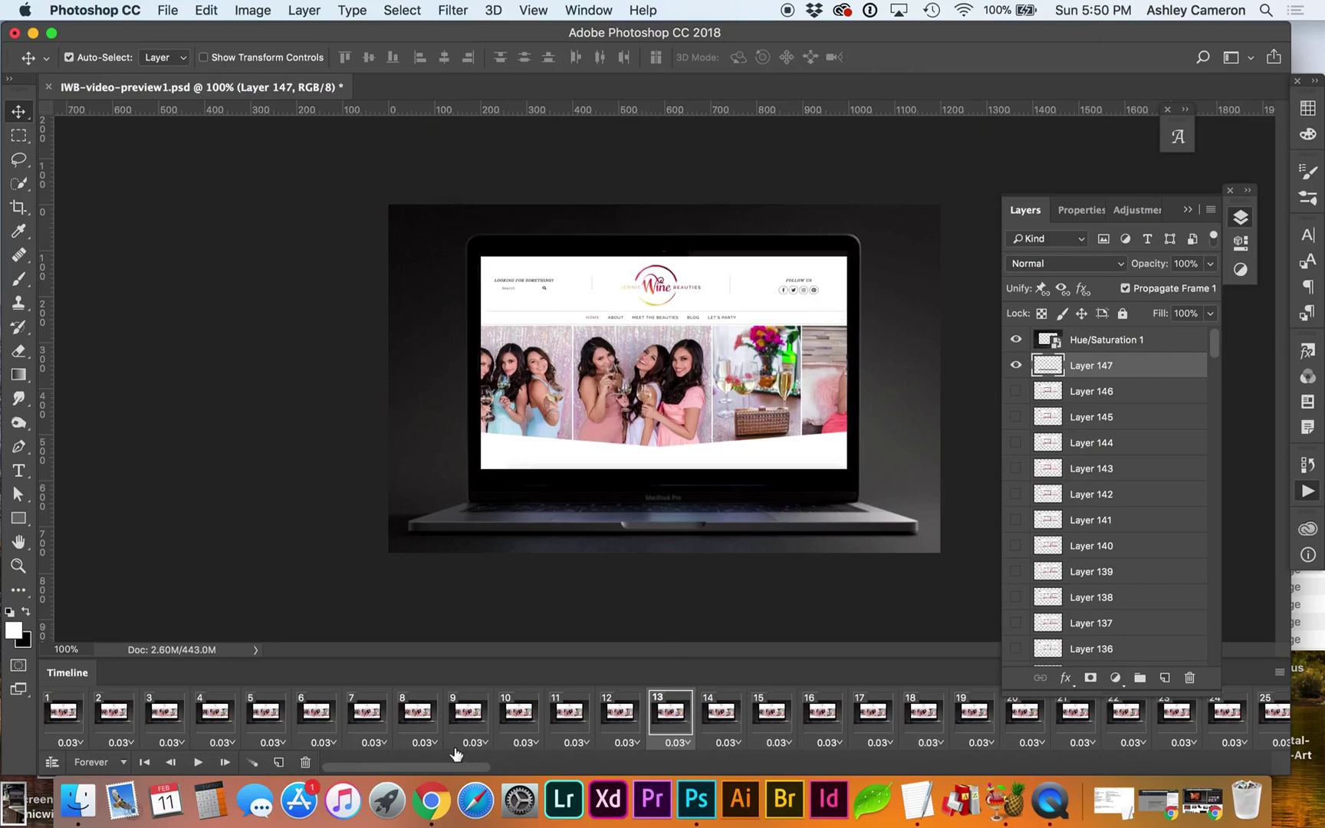
Step: Step through the following frames and delete the run ending at frame 16
click(225, 765)
click(225, 764)
click(224, 764)
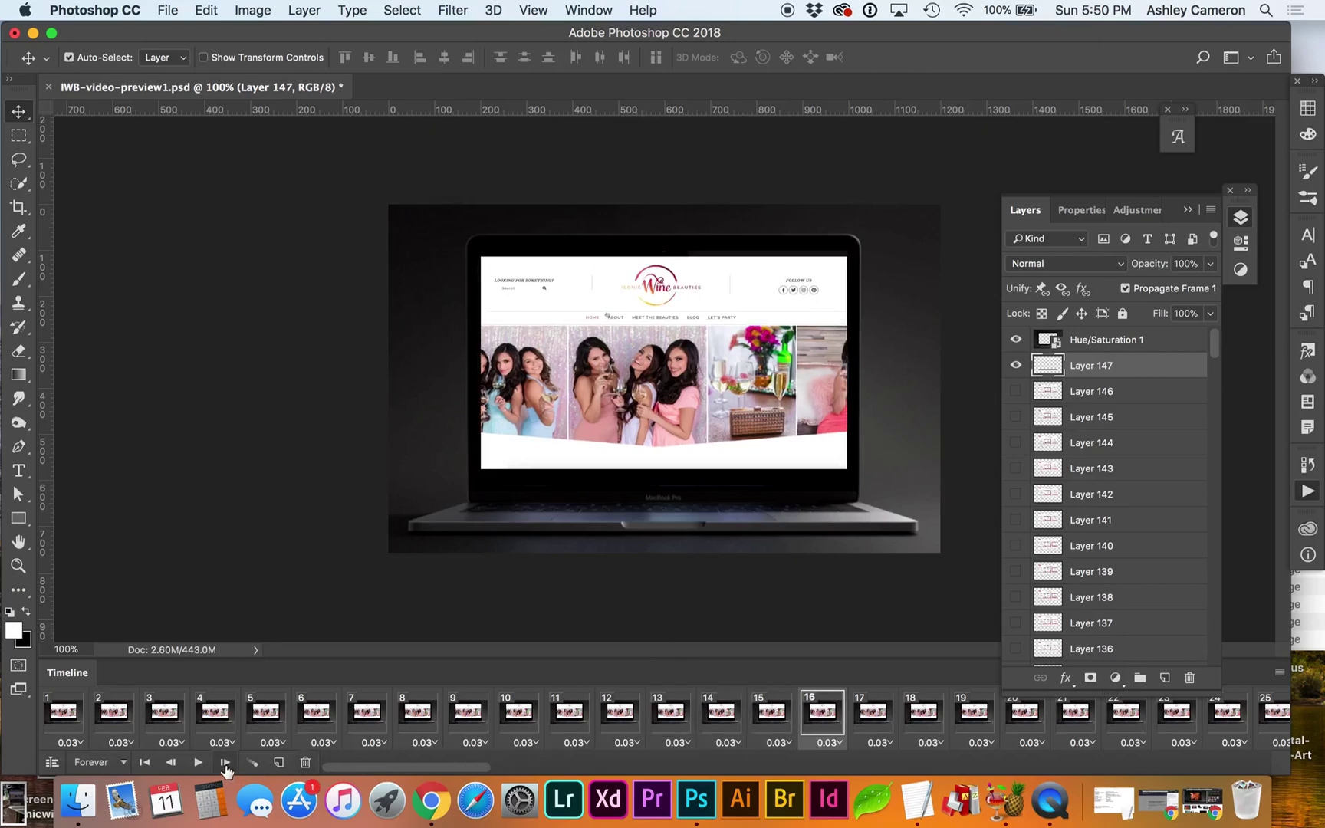
click(225, 765)
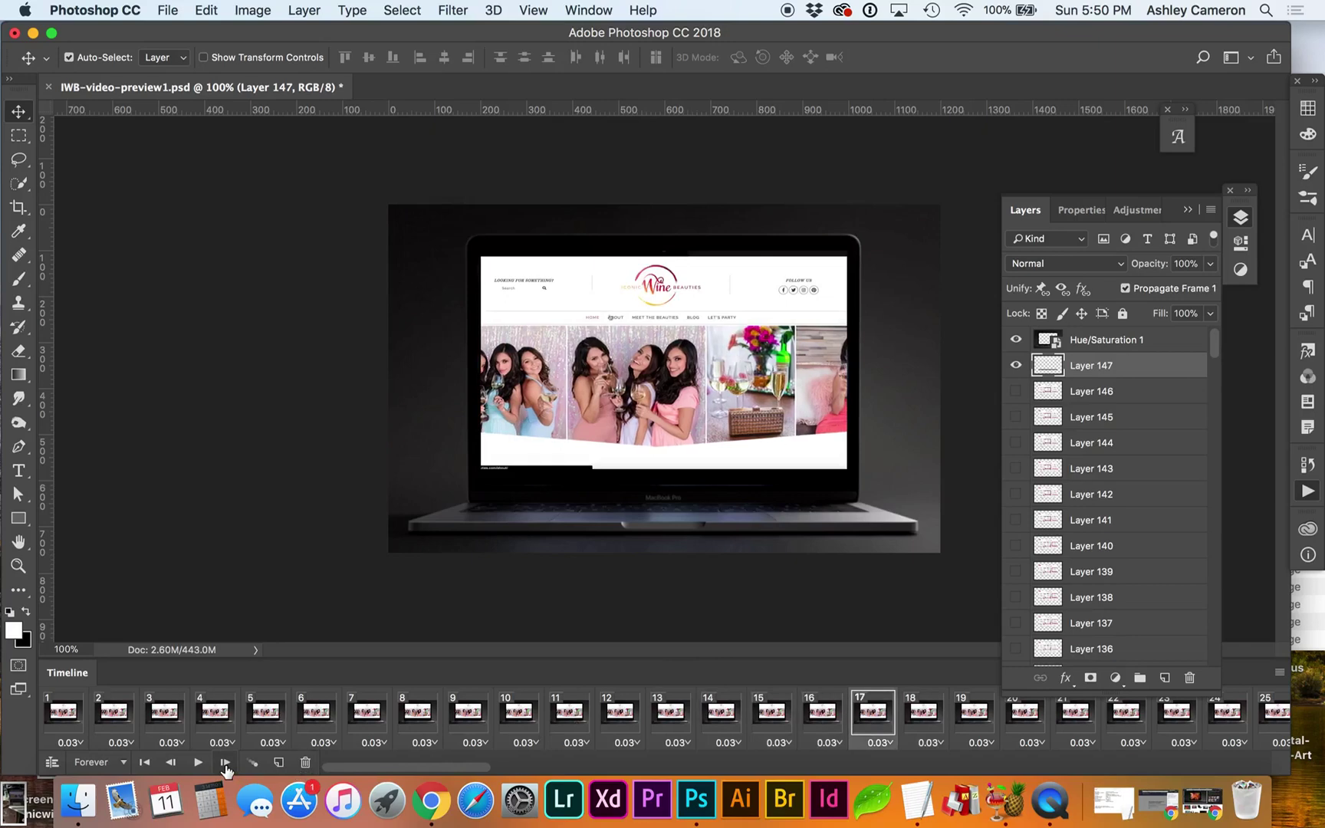
click(172, 765)
click(170, 766)
click(167, 765)
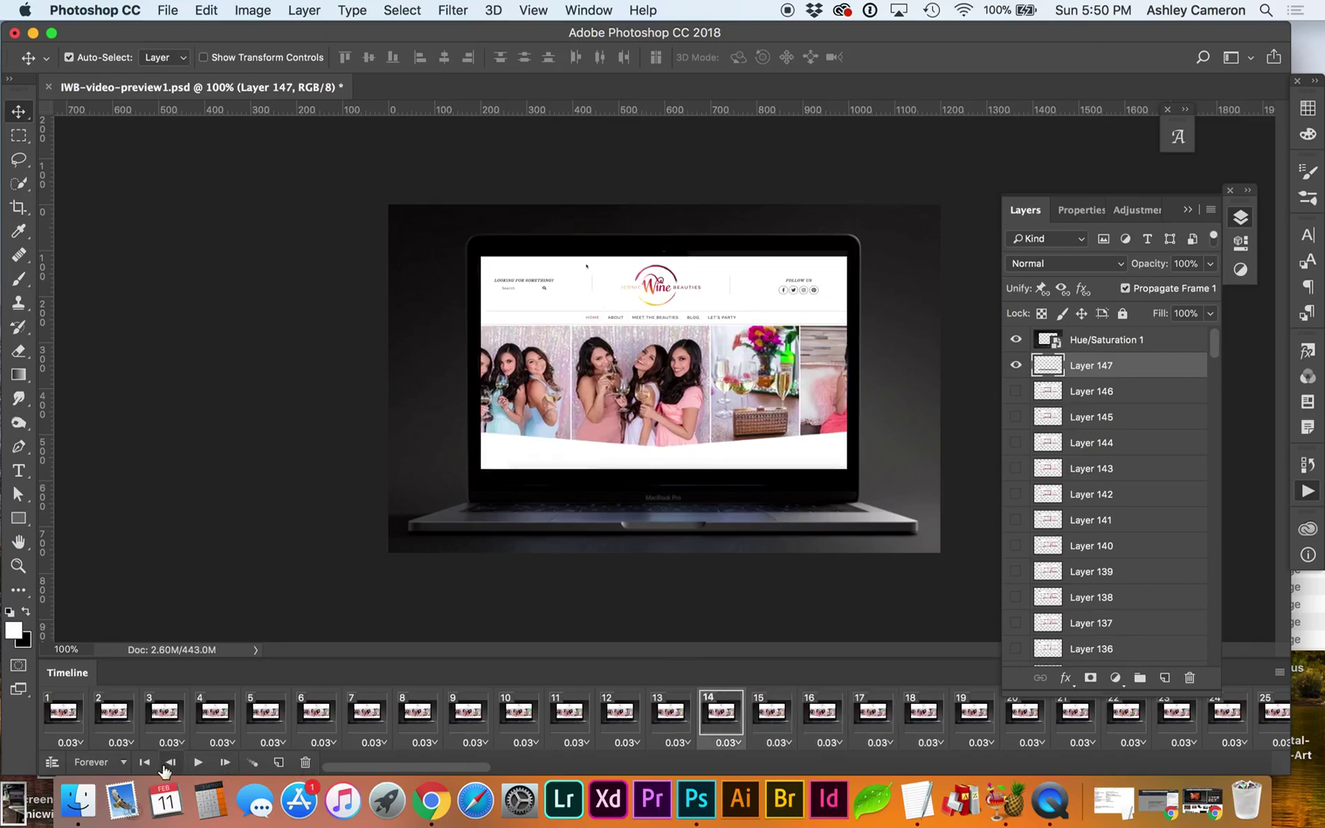
click(164, 765)
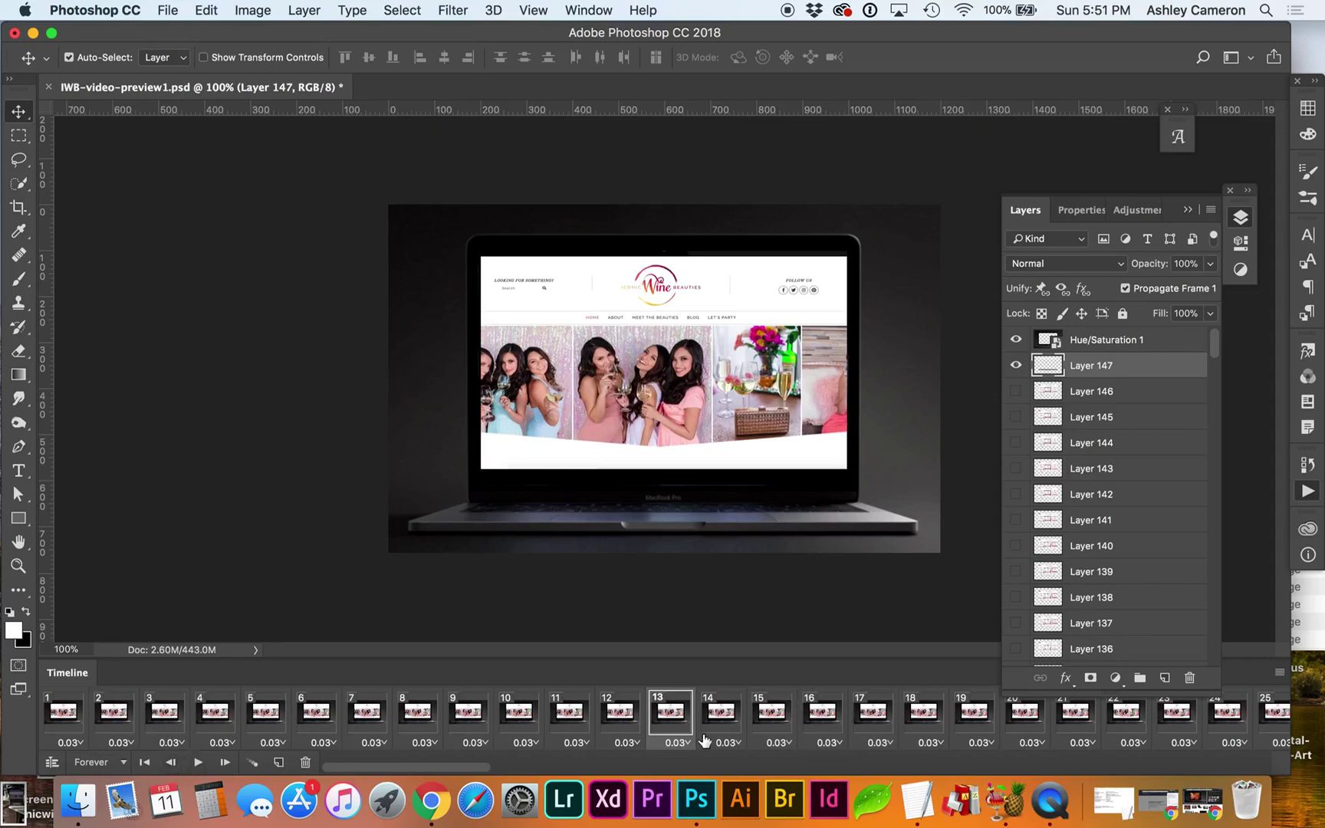
click(819, 717)
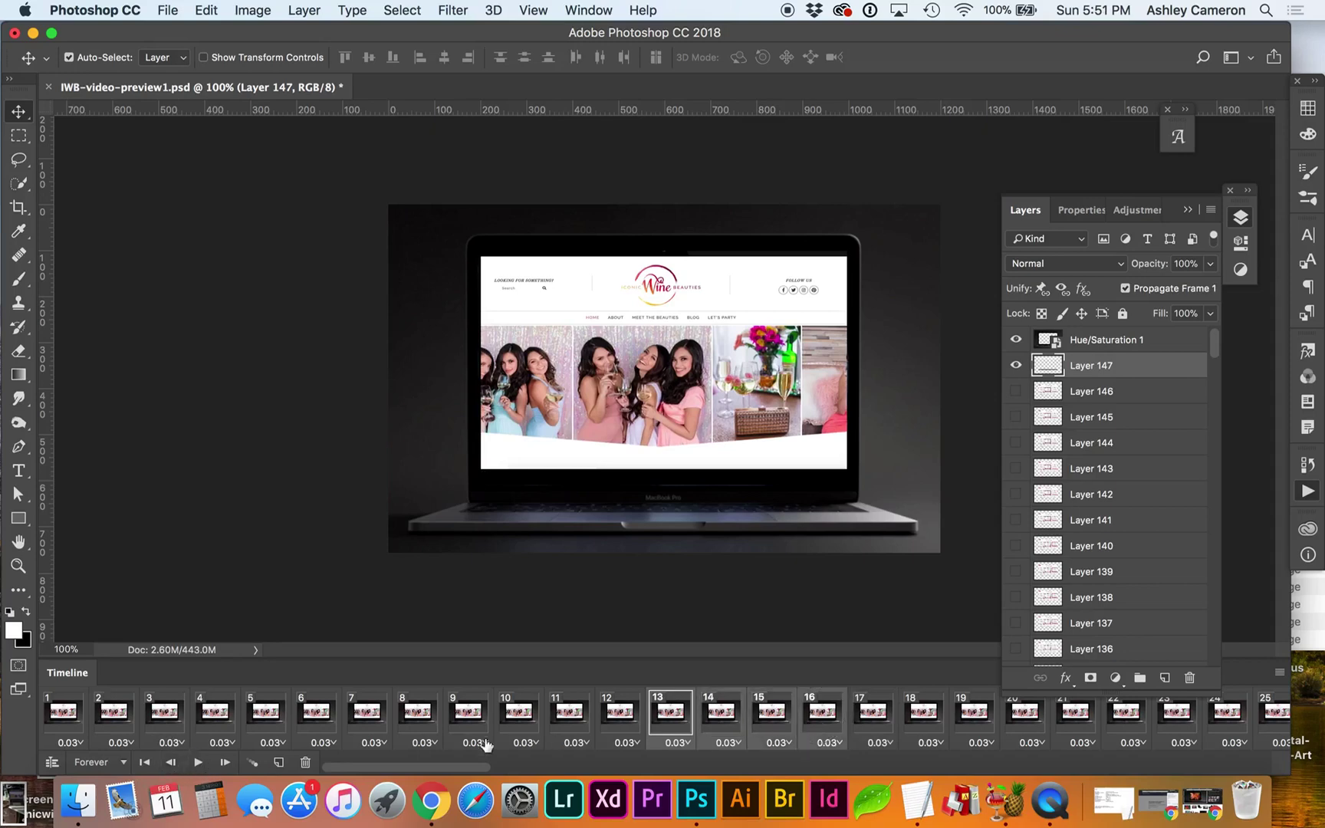
click(306, 763)
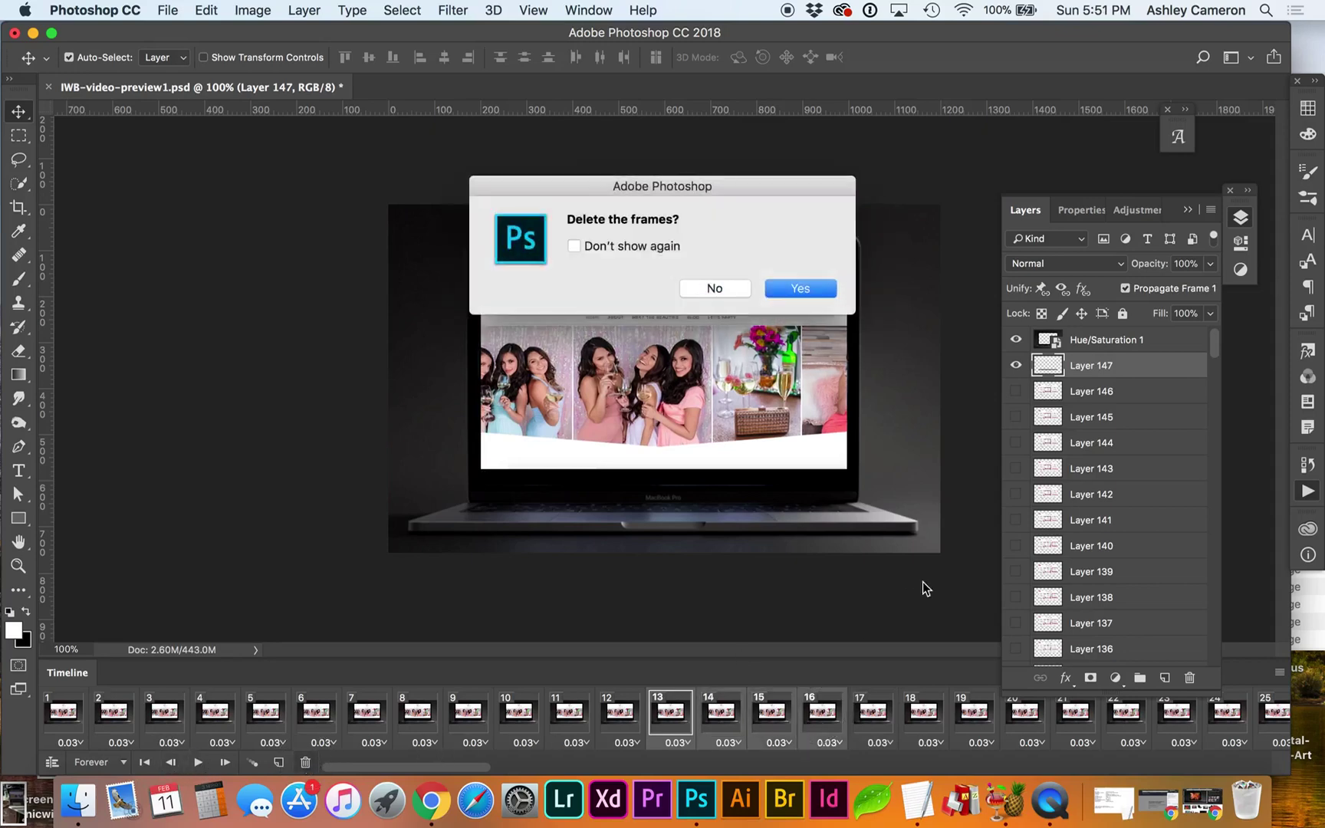
click(781, 285)
Step: Review frames 14–19 and delete frames 15 through 19
click(723, 720)
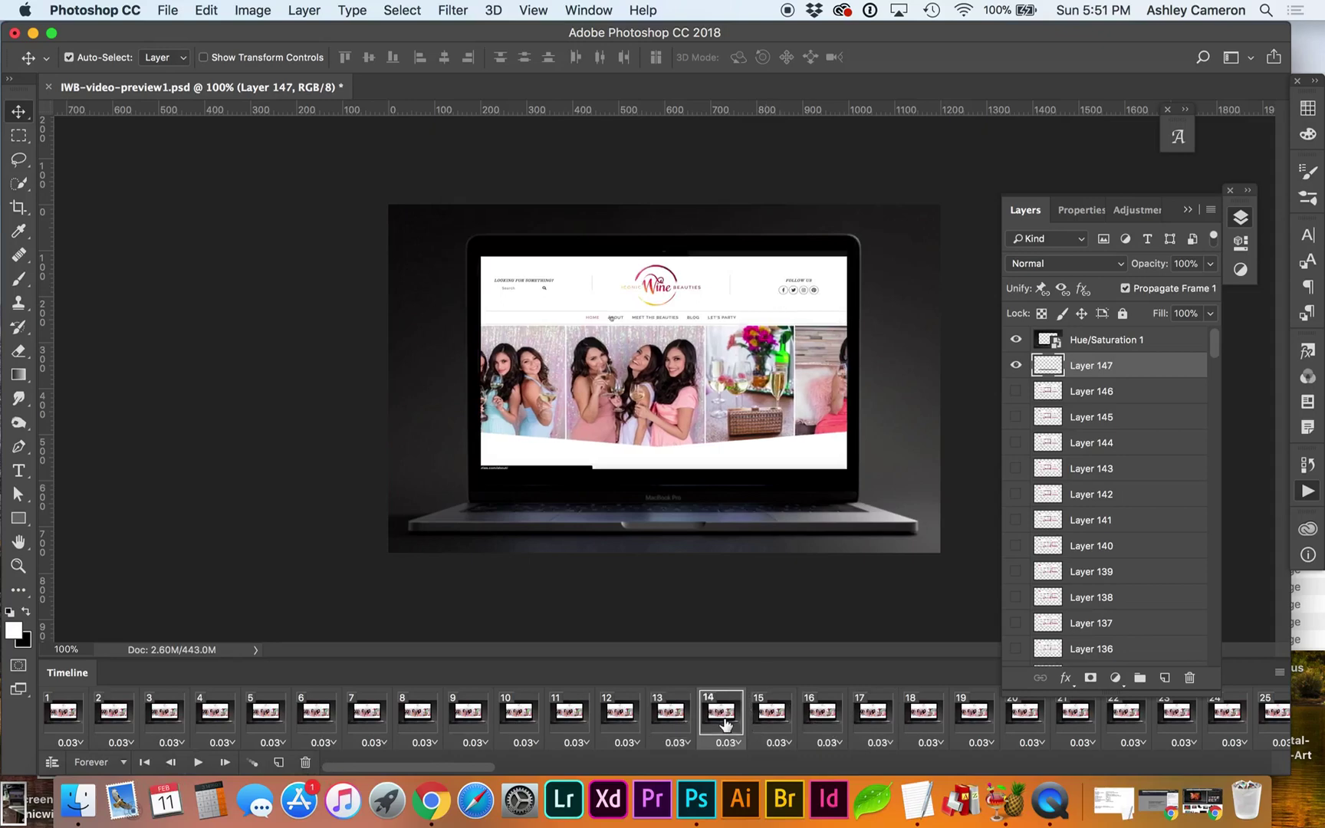
click(774, 719)
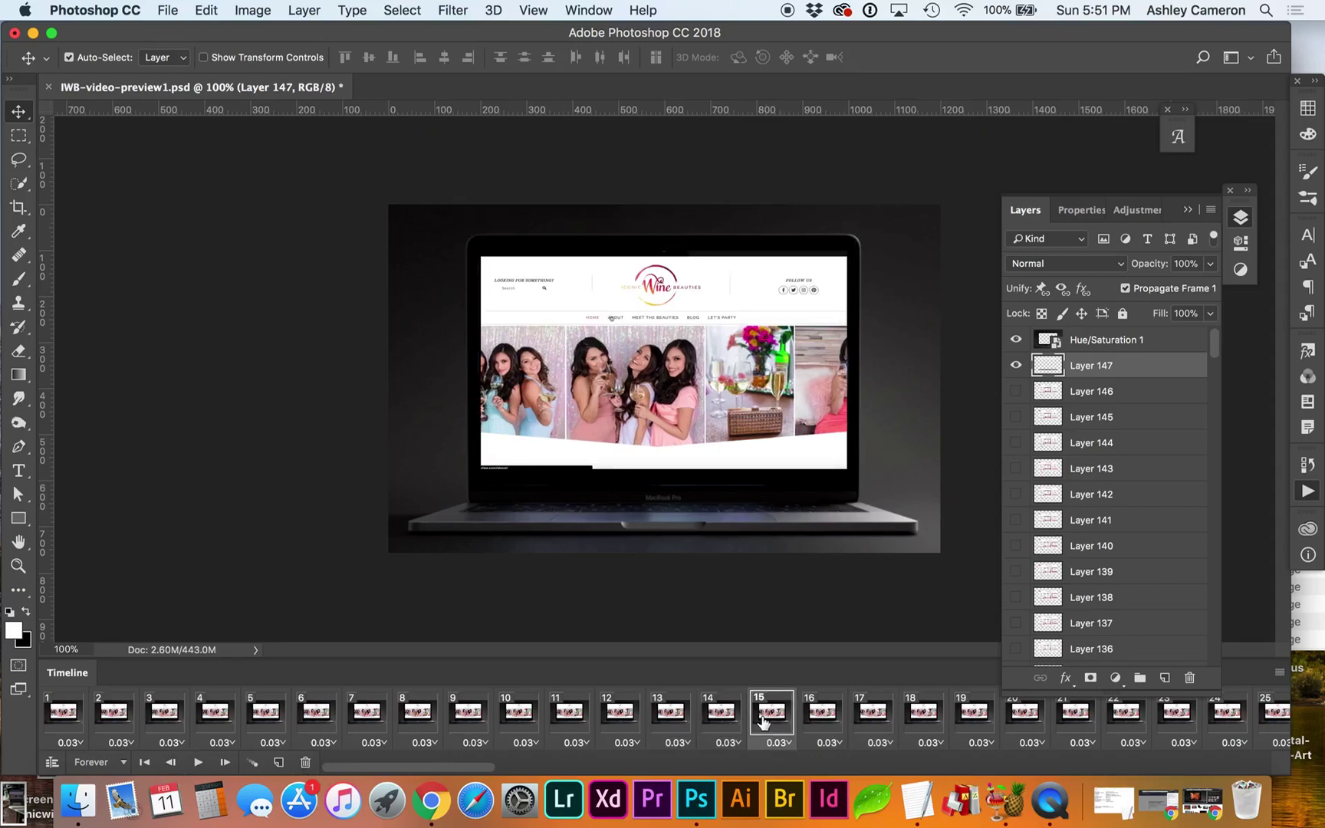
click(811, 718)
click(860, 716)
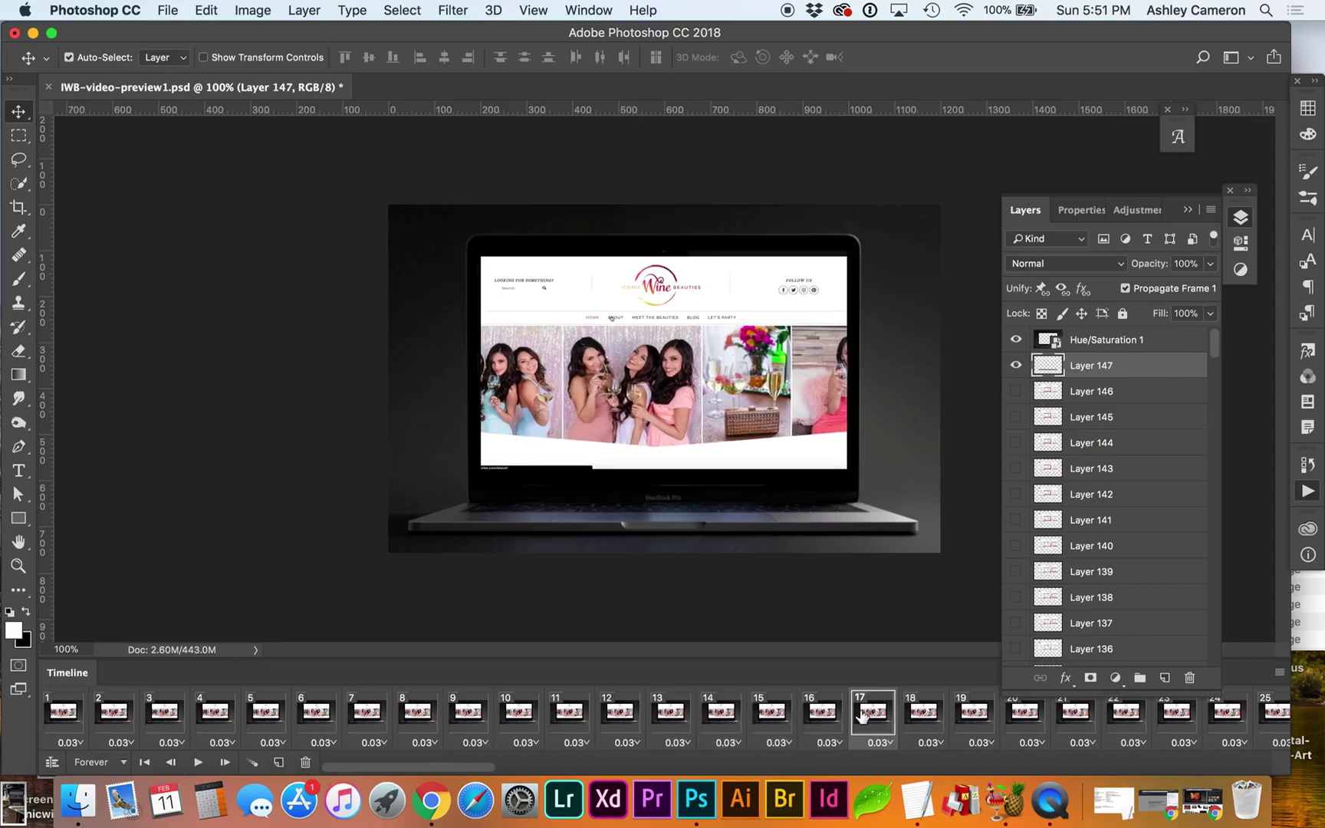
click(920, 713)
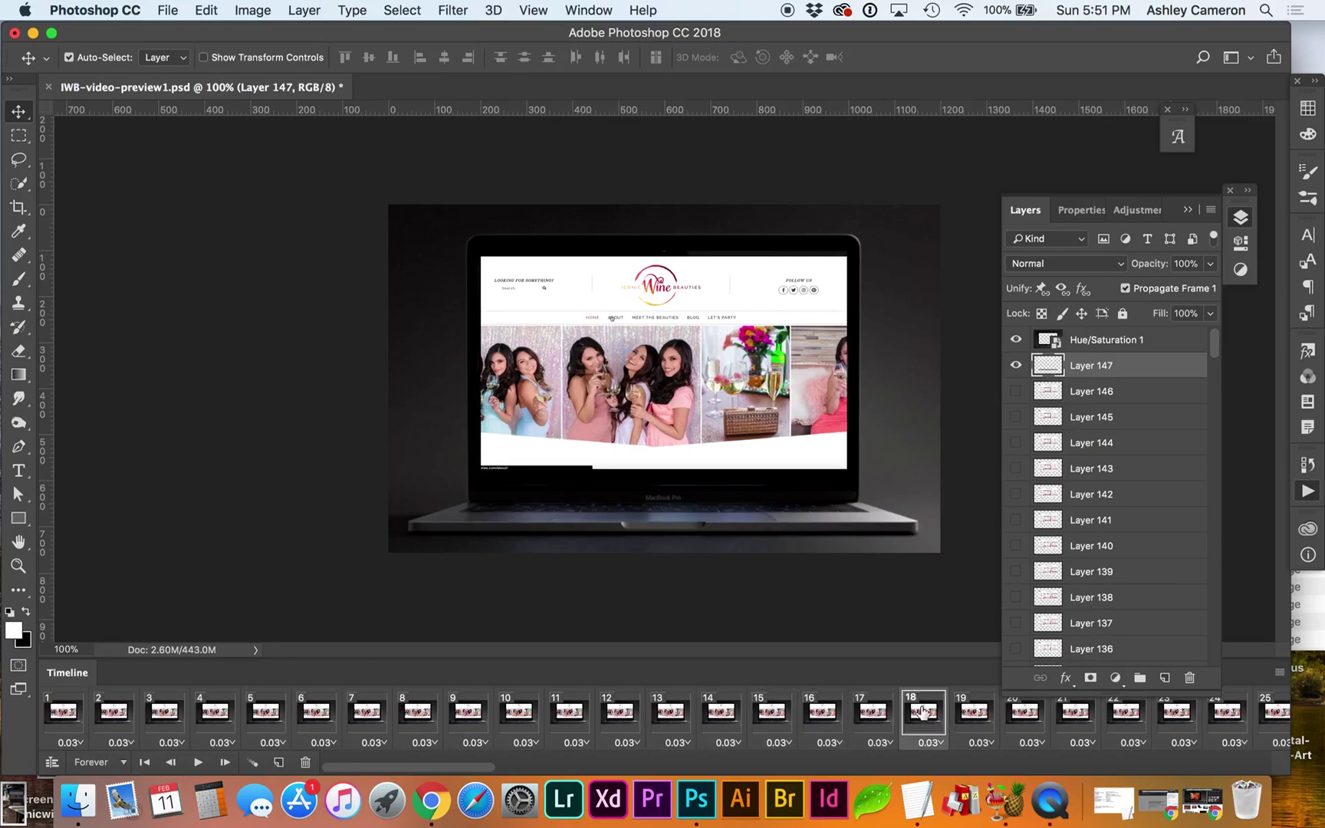
click(966, 713)
shift+click(751, 722)
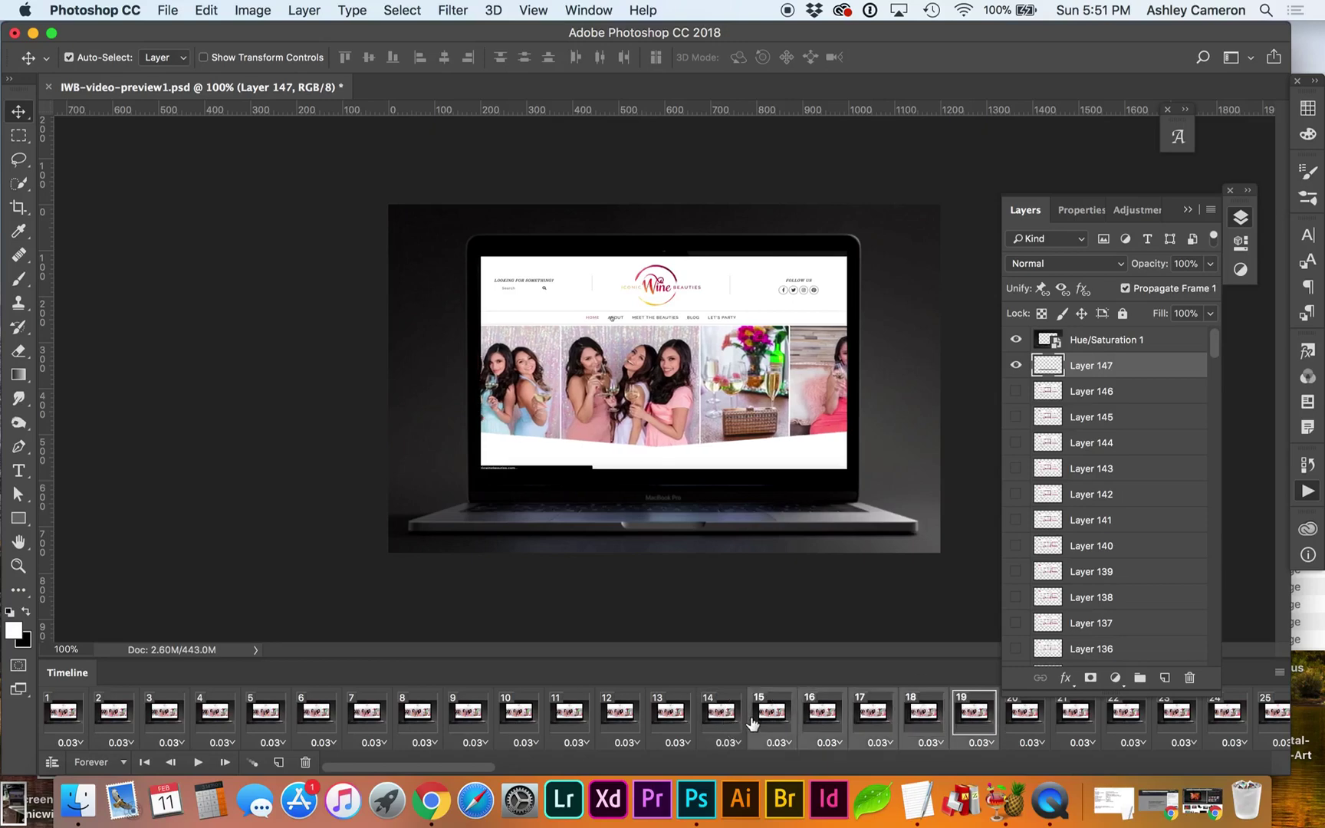
click(306, 763)
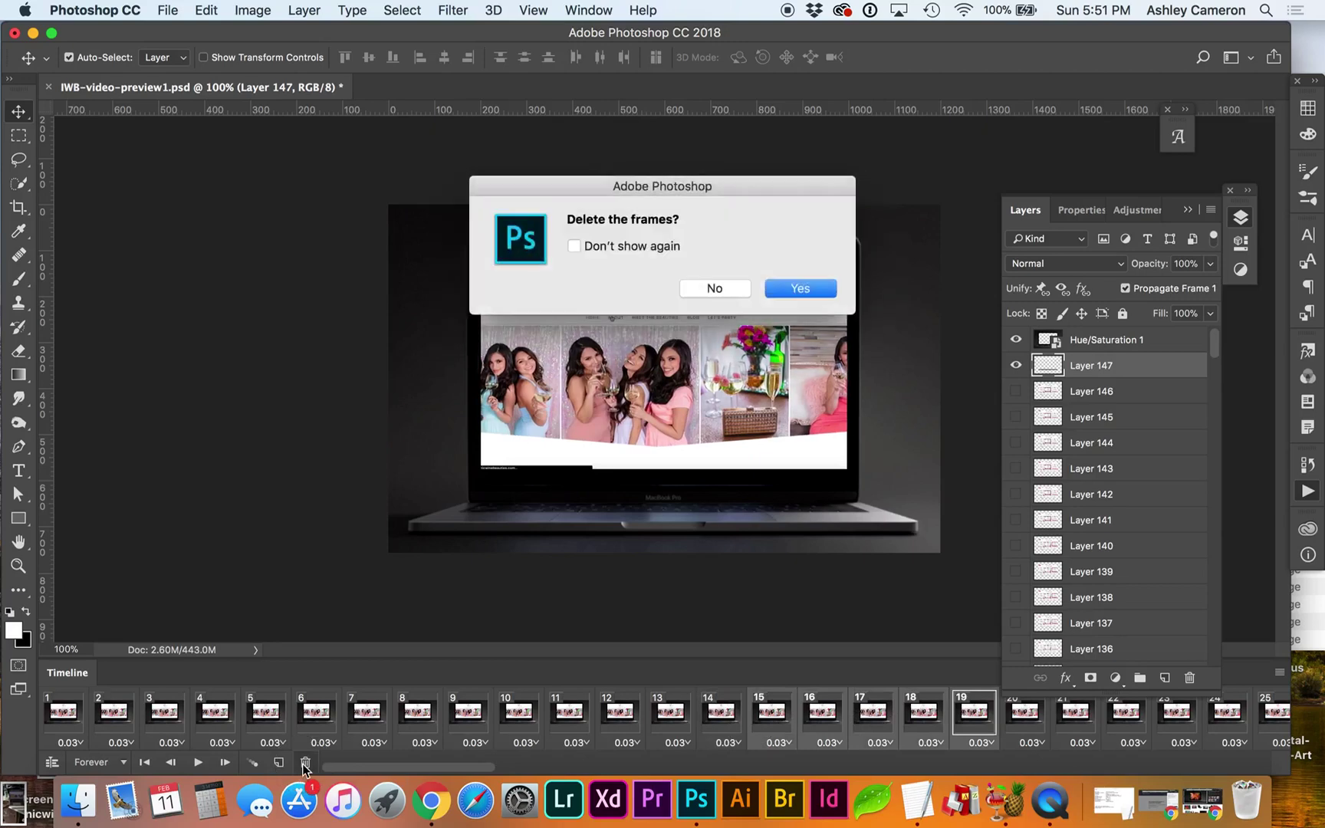
click(801, 289)
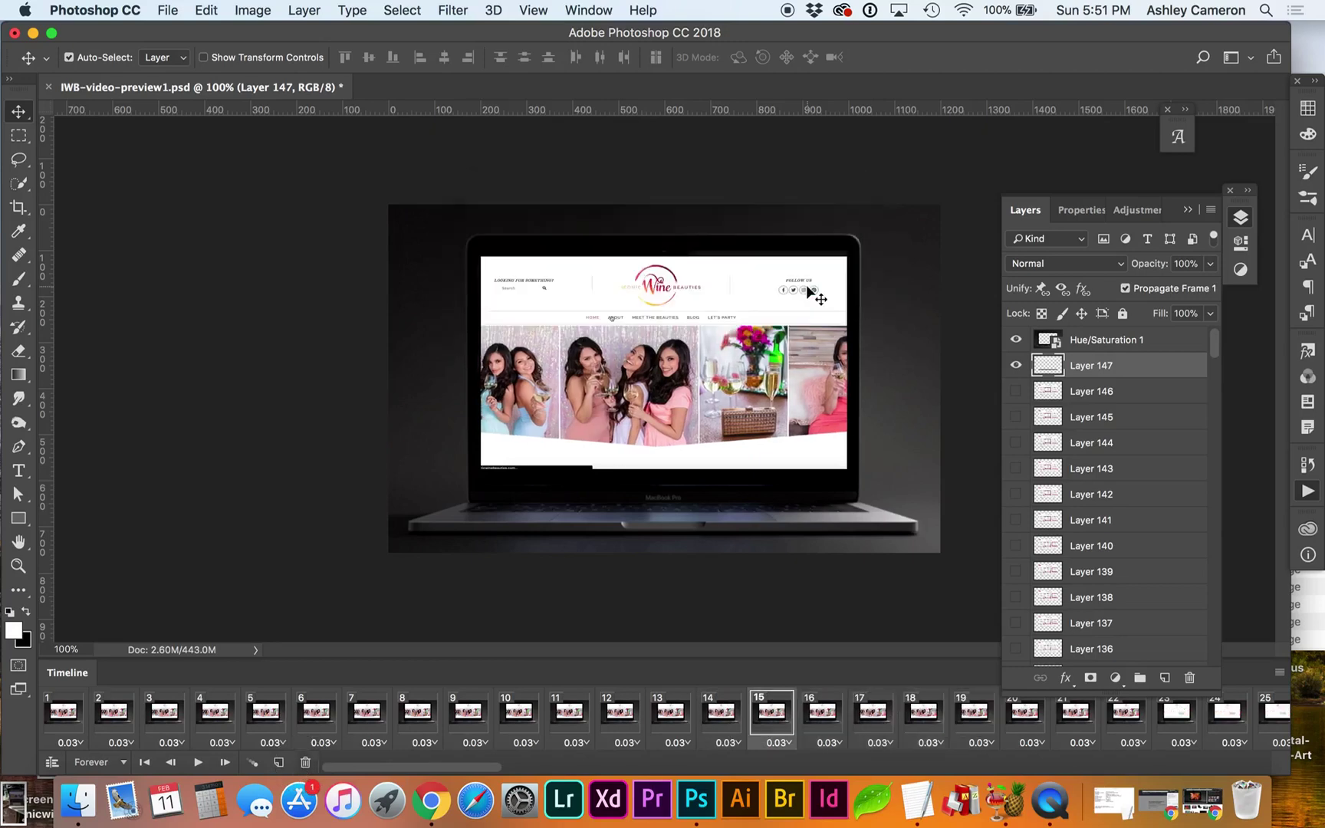
Step: Compare frames 12 through 19 on the canvas to find more duplicates
click(728, 717)
click(782, 719)
click(712, 724)
click(675, 725)
click(606, 729)
click(659, 720)
click(721, 717)
click(768, 721)
click(819, 718)
click(872, 719)
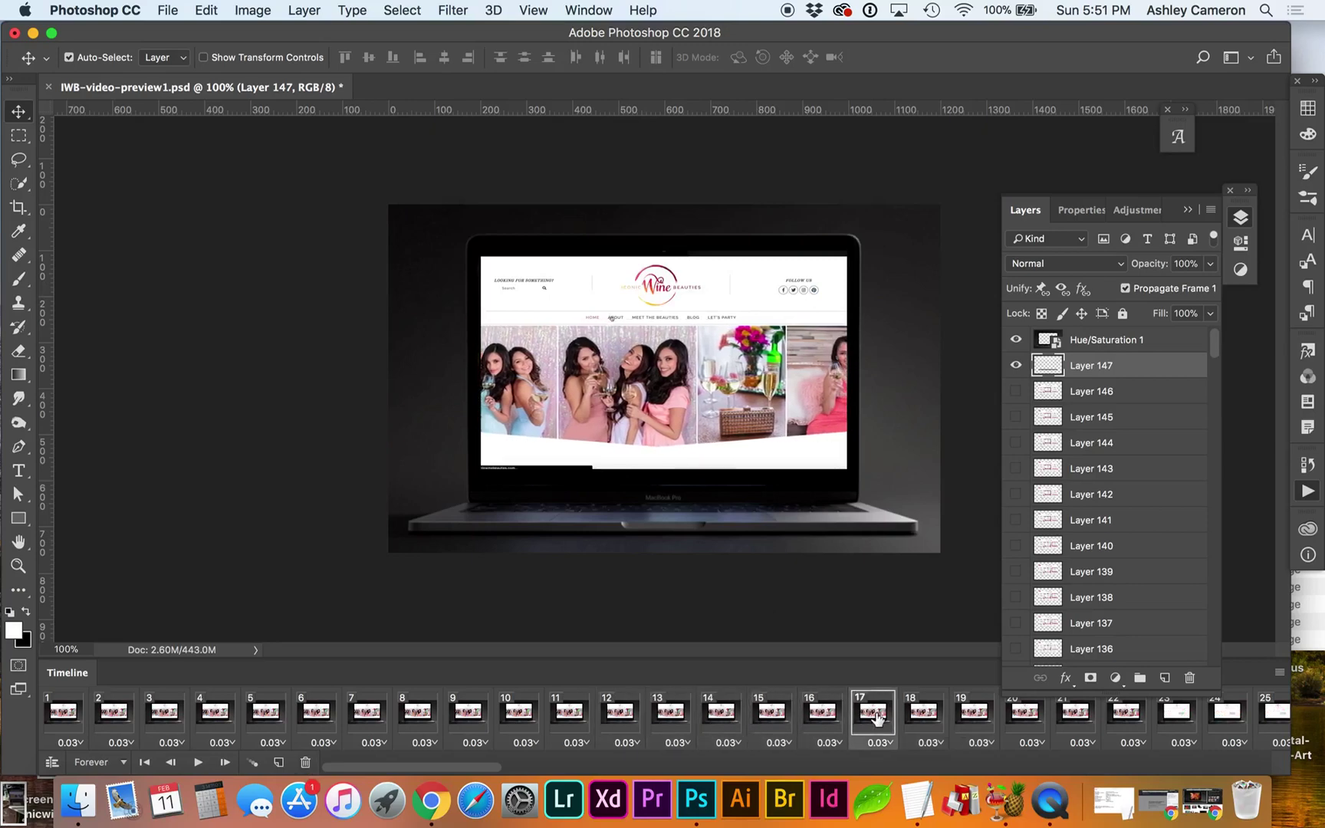
click(926, 719)
click(982, 716)
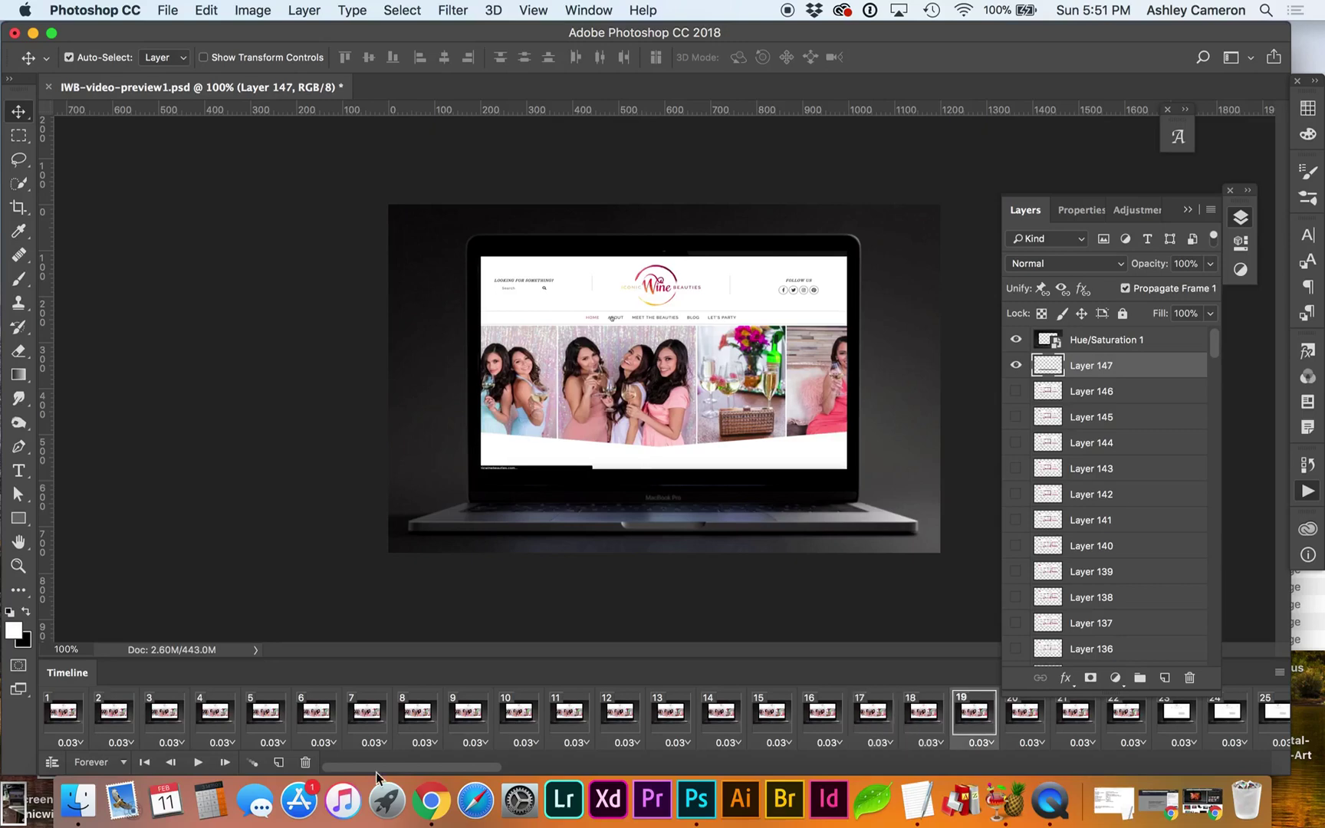
Step: Delete frames 18 and 19
click(882, 727)
click(913, 727)
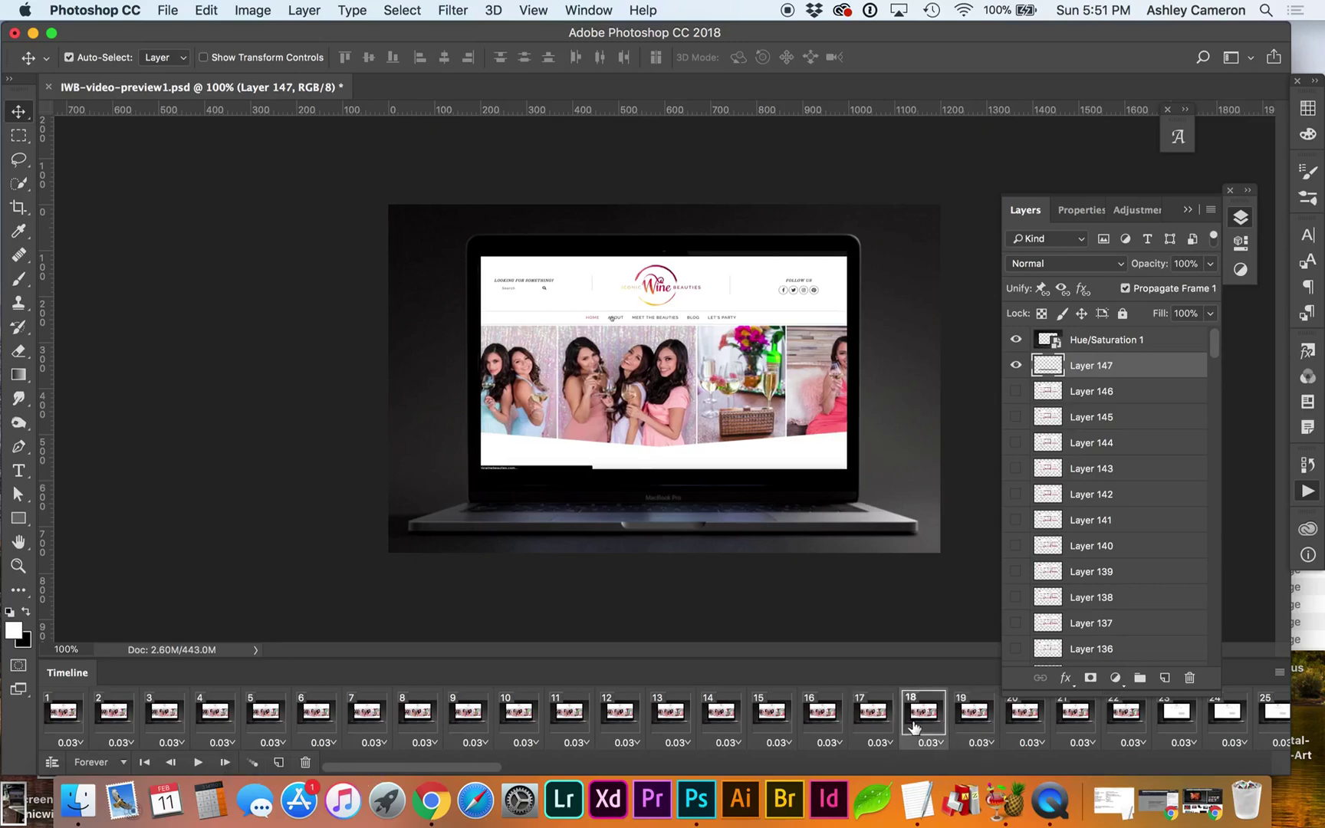
shift+click(974, 721)
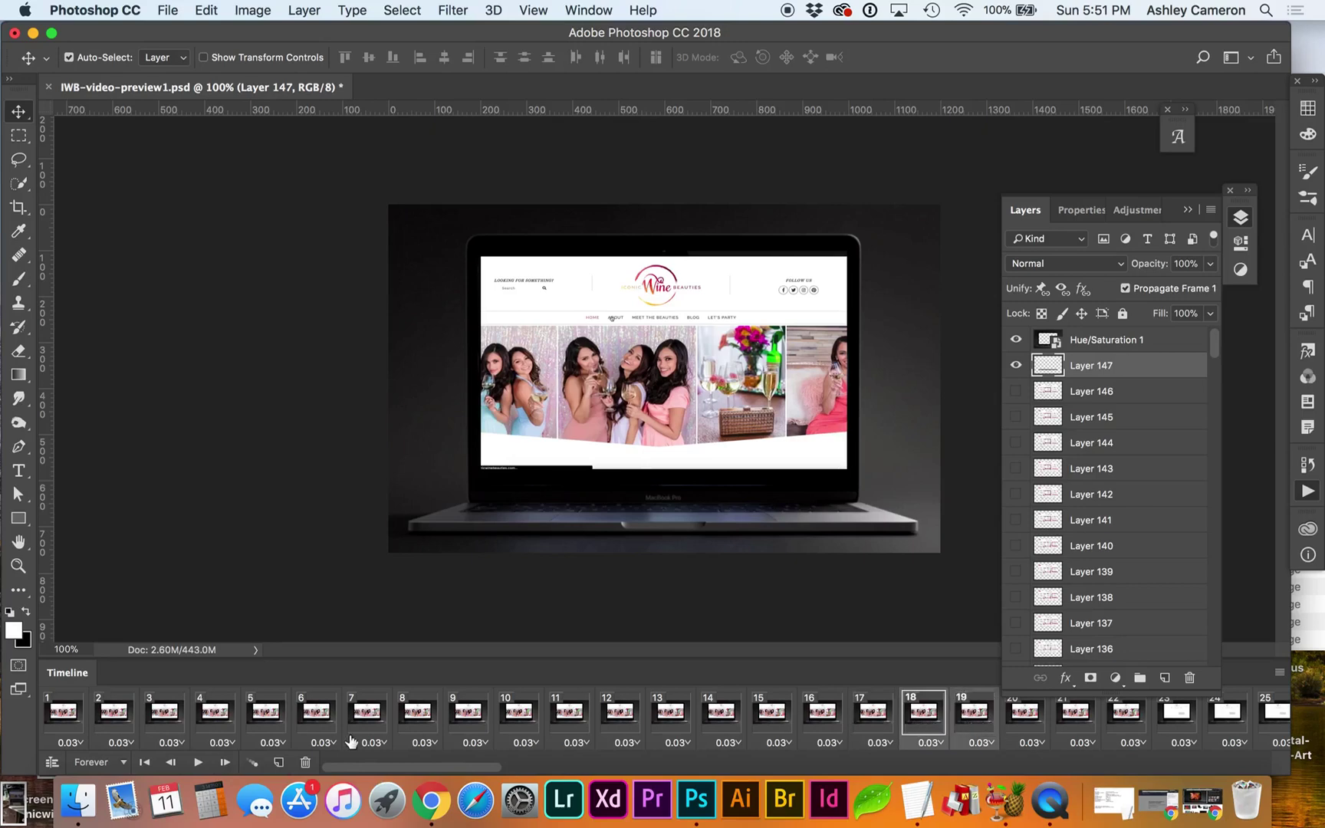
click(306, 762)
click(789, 291)
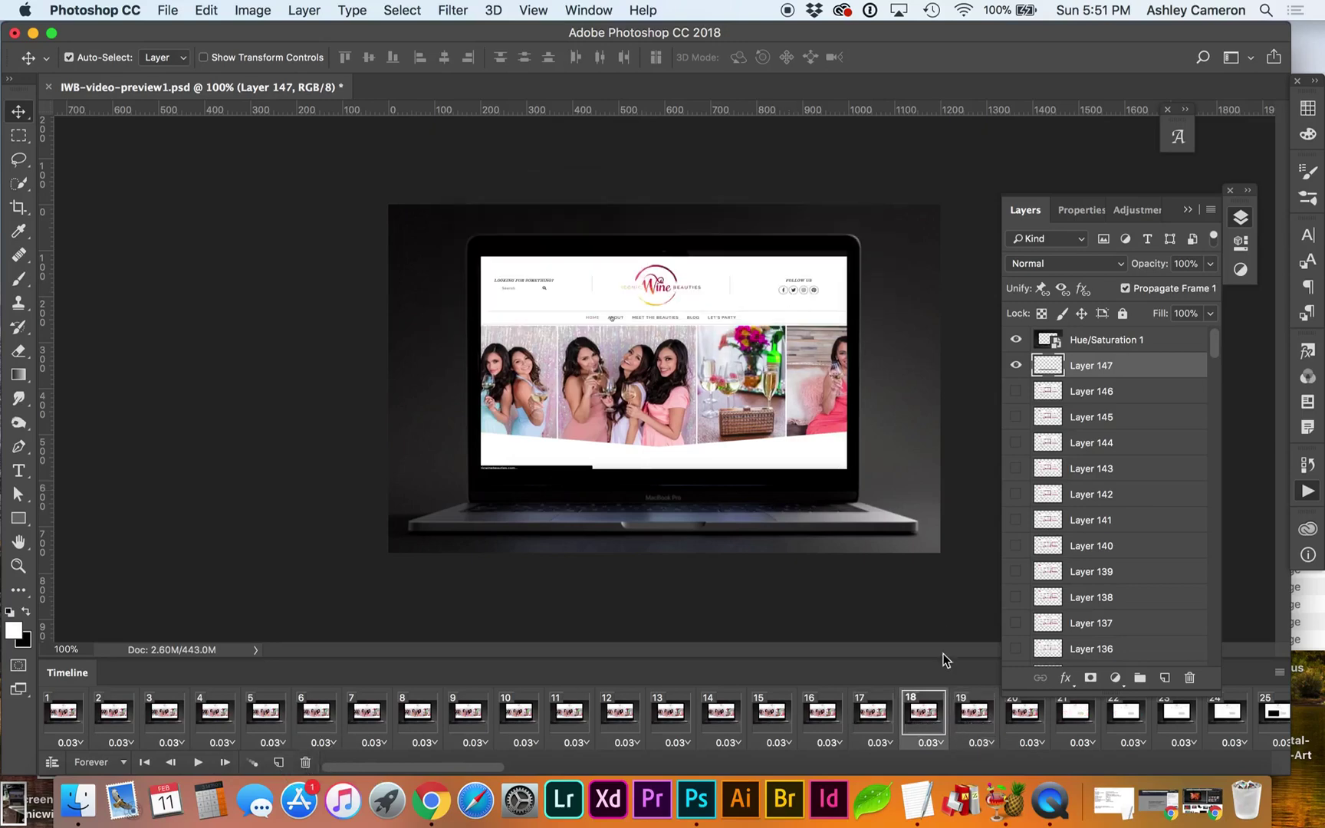
Step: Delete frame 18 after comparing it with frames 16 and 17
click(878, 725)
click(922, 717)
shift+click(878, 725)
click(819, 719)
click(874, 721)
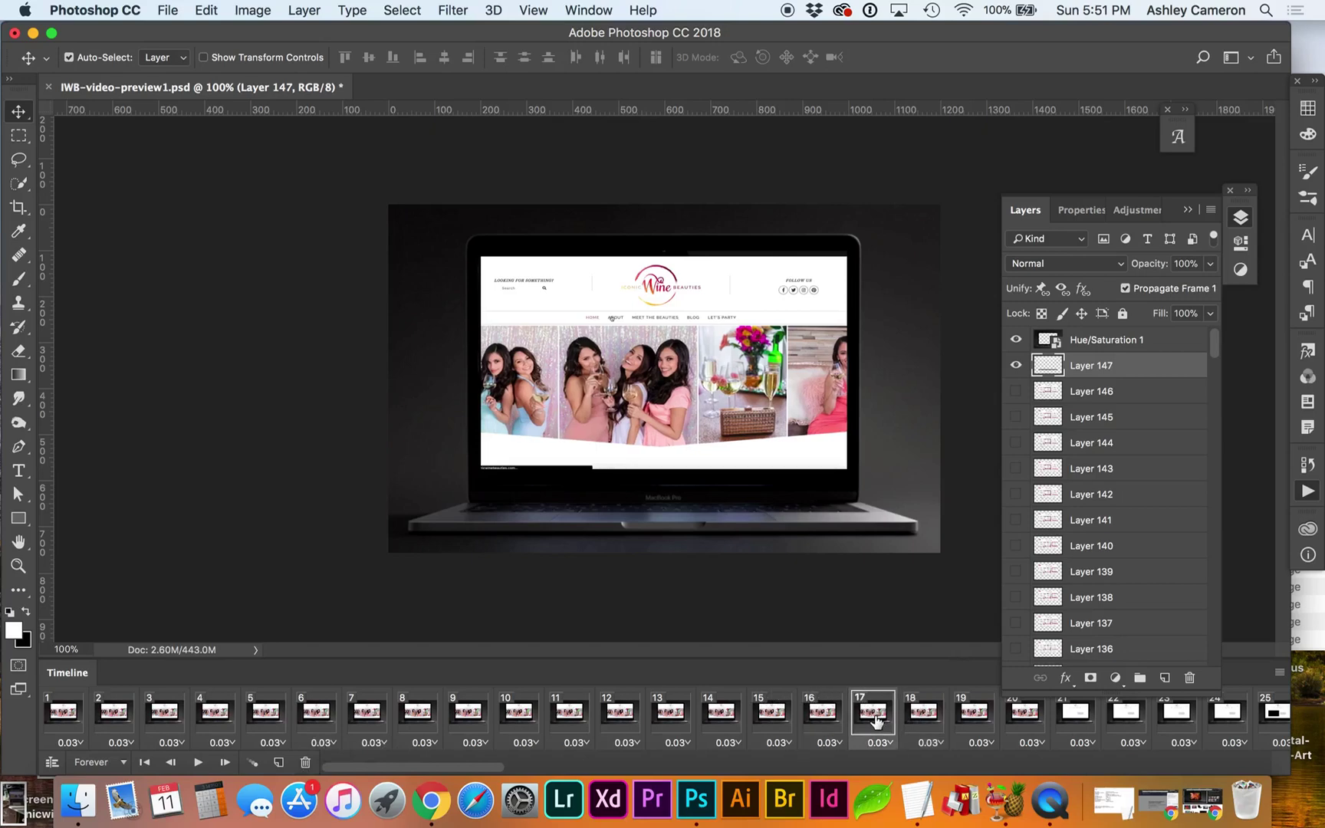
click(926, 719)
click(305, 762)
click(798, 290)
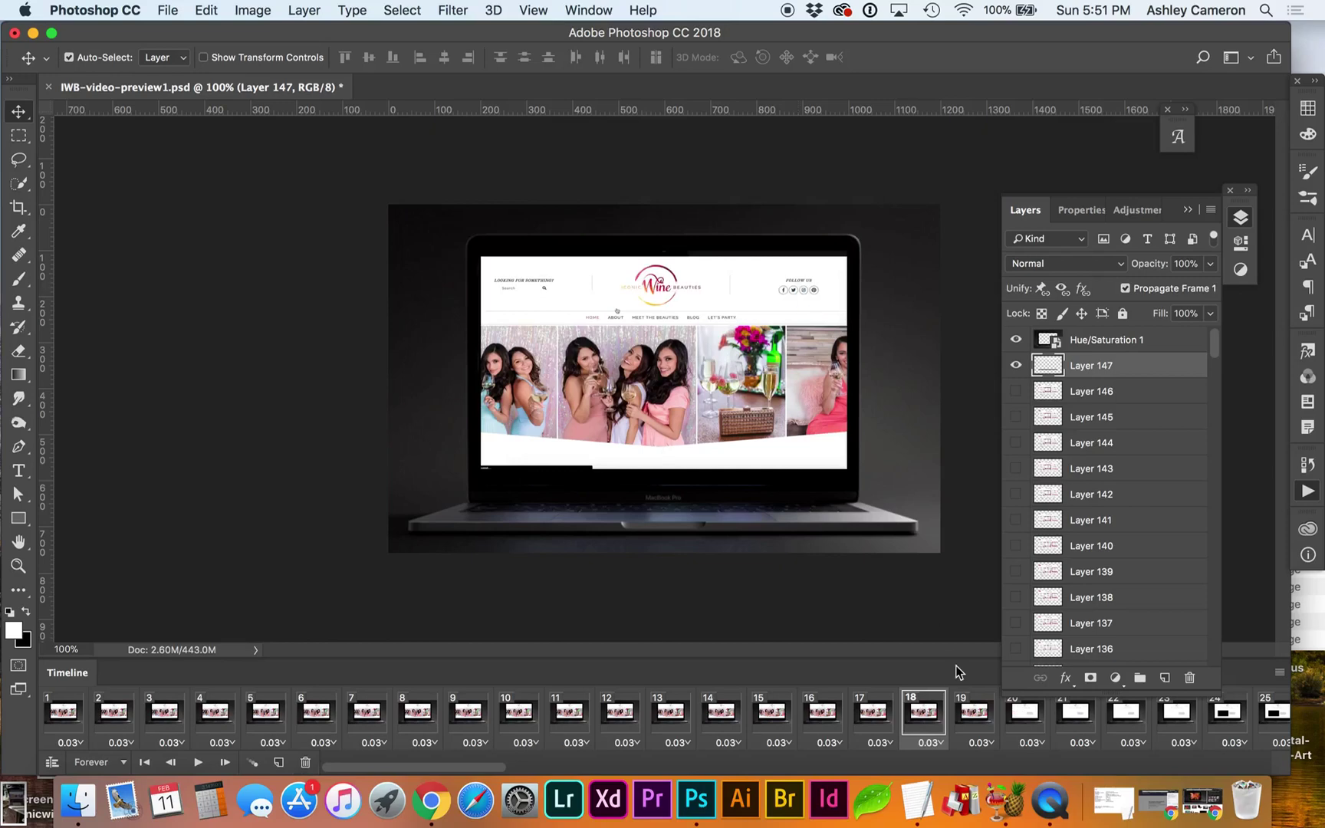
Step: Check frame 18's delay without changing it, then view frames 19 and 20
click(971, 737)
click(928, 743)
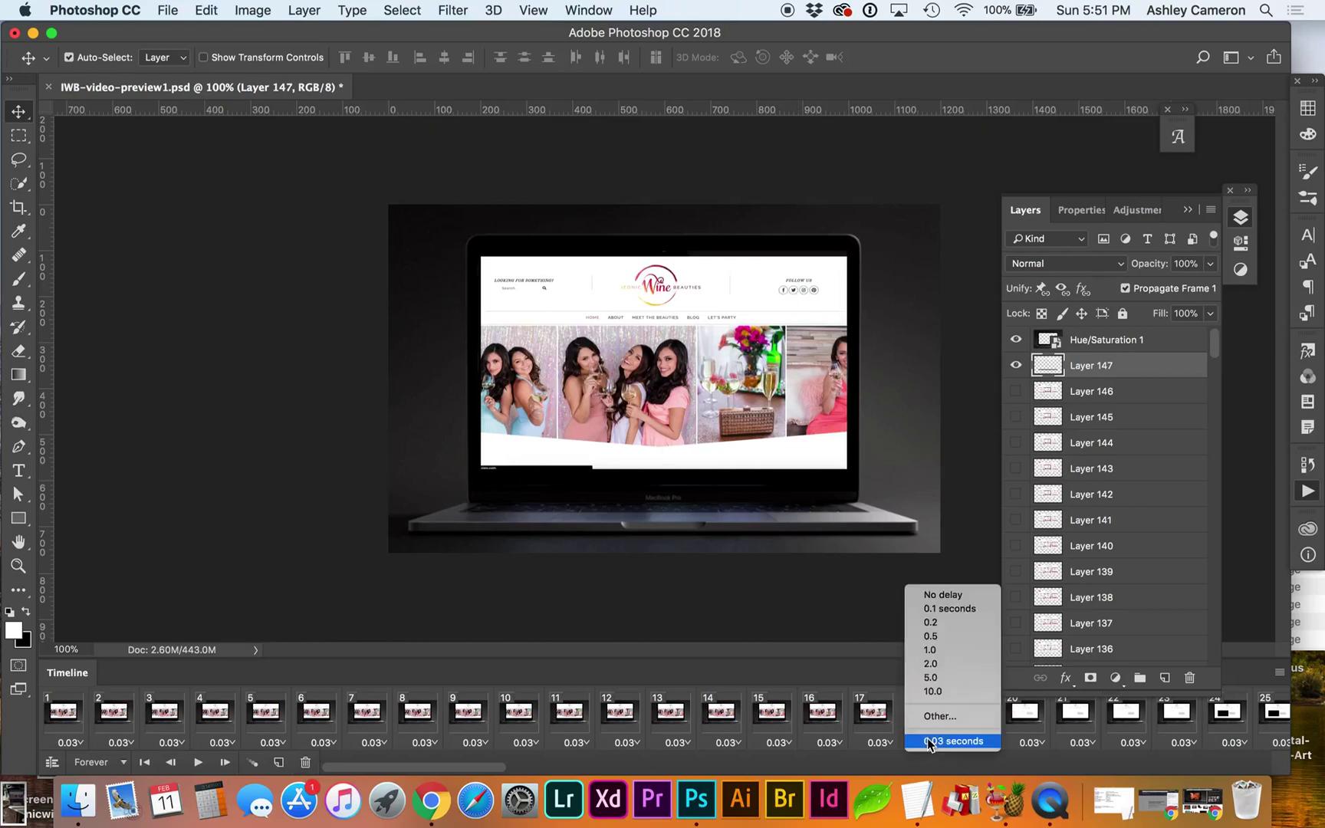
click(1041, 723)
click(980, 725)
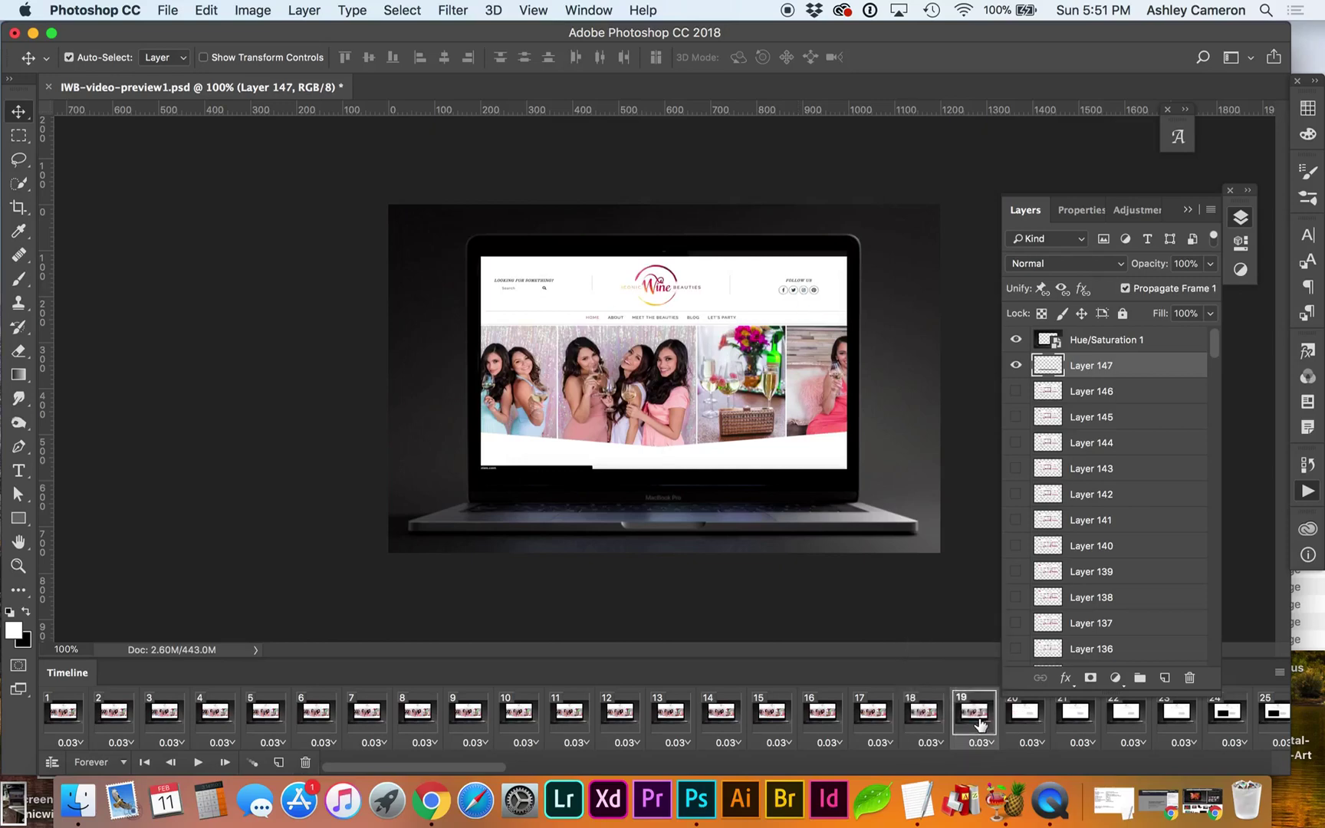
click(1018, 722)
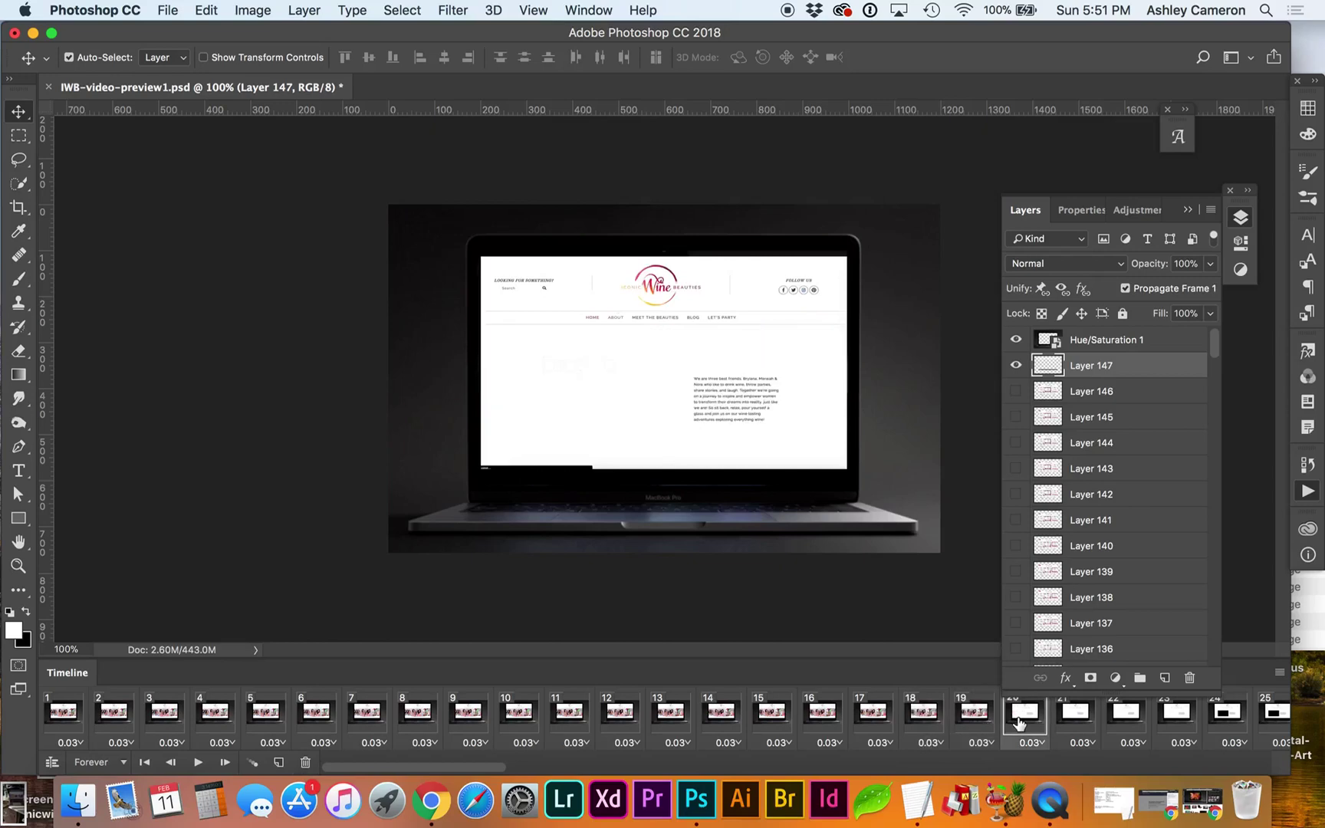
Step: Review frames 21 through 25 on the canvas
click(1076, 725)
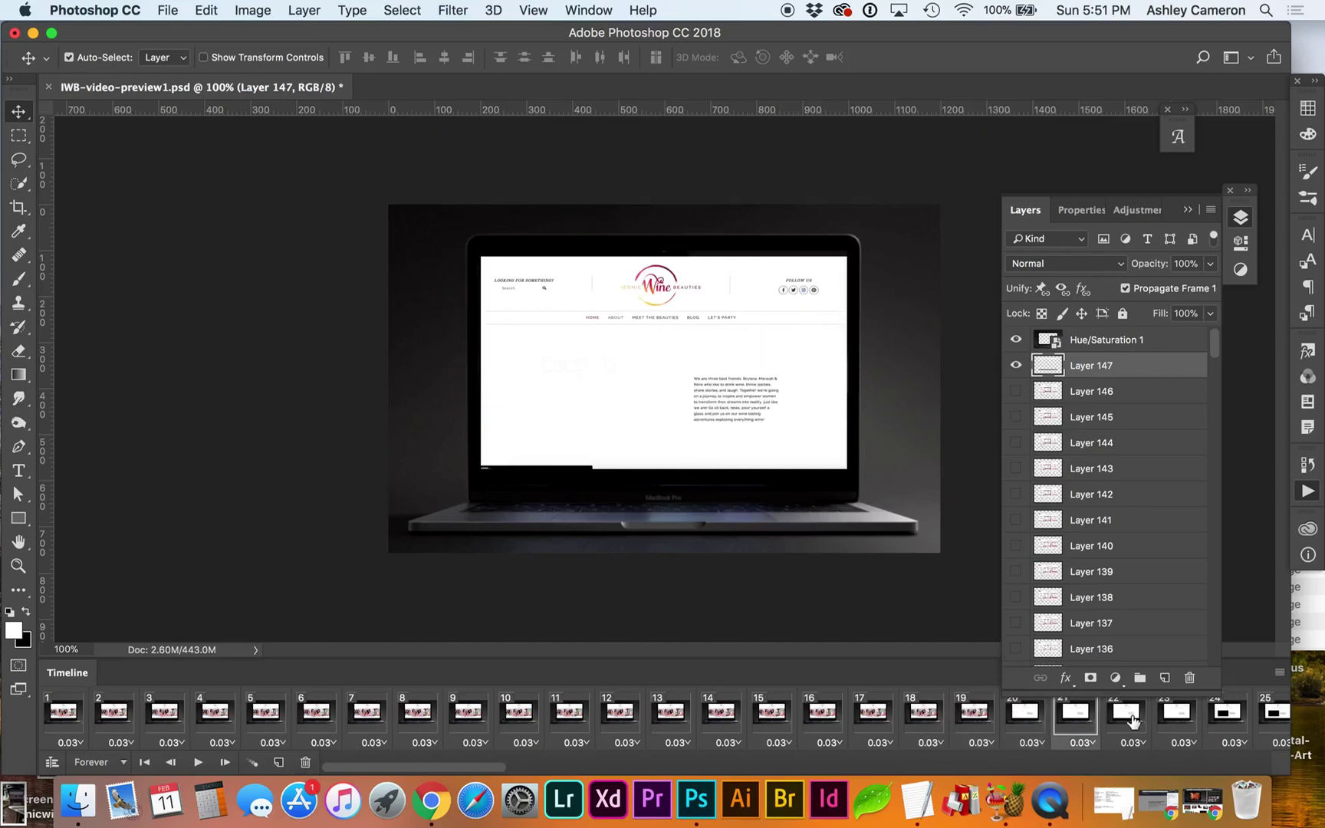
click(1127, 723)
click(1181, 720)
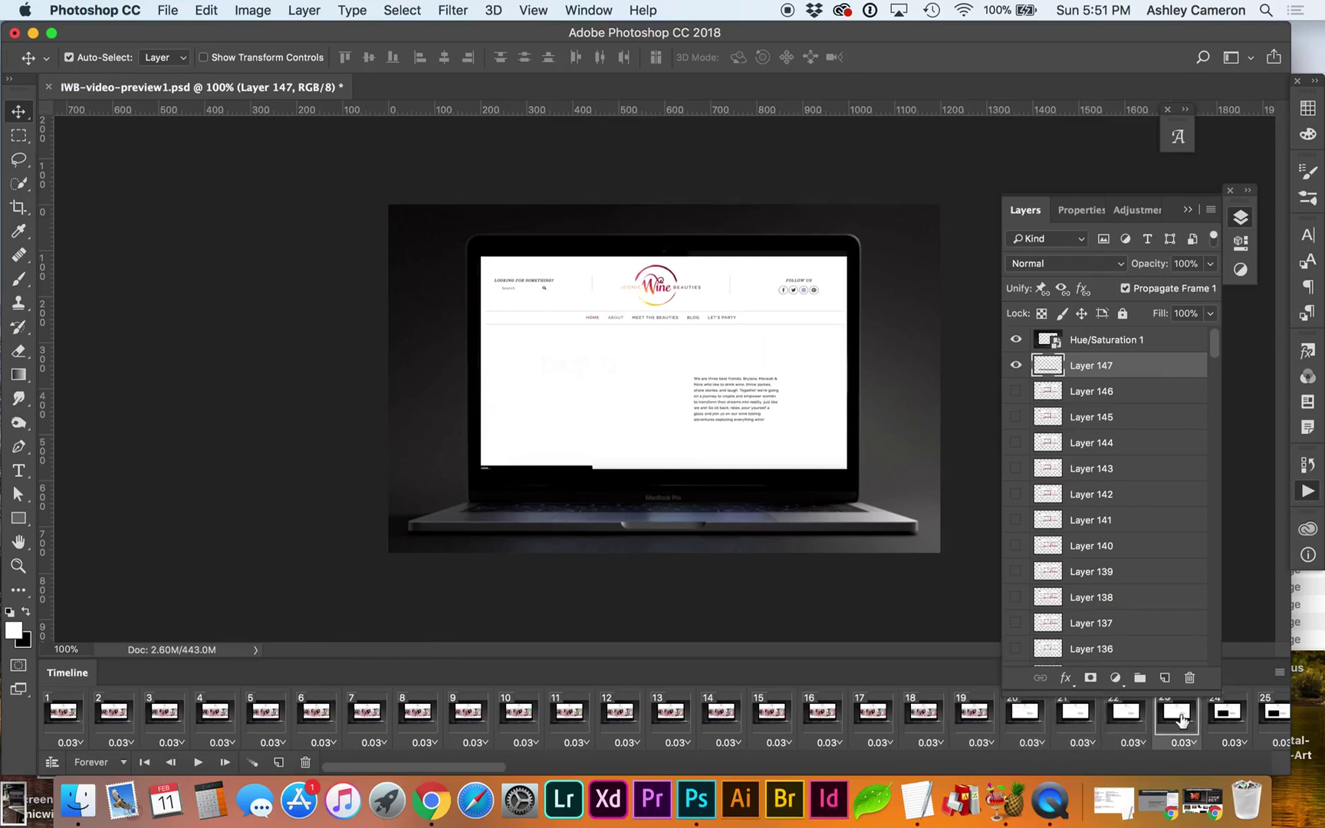
click(1234, 721)
click(1277, 717)
scroll(1074, 717, right, 3)
Step: Compare frames 17–20 and delete the transitional frame at 18
click(880, 724)
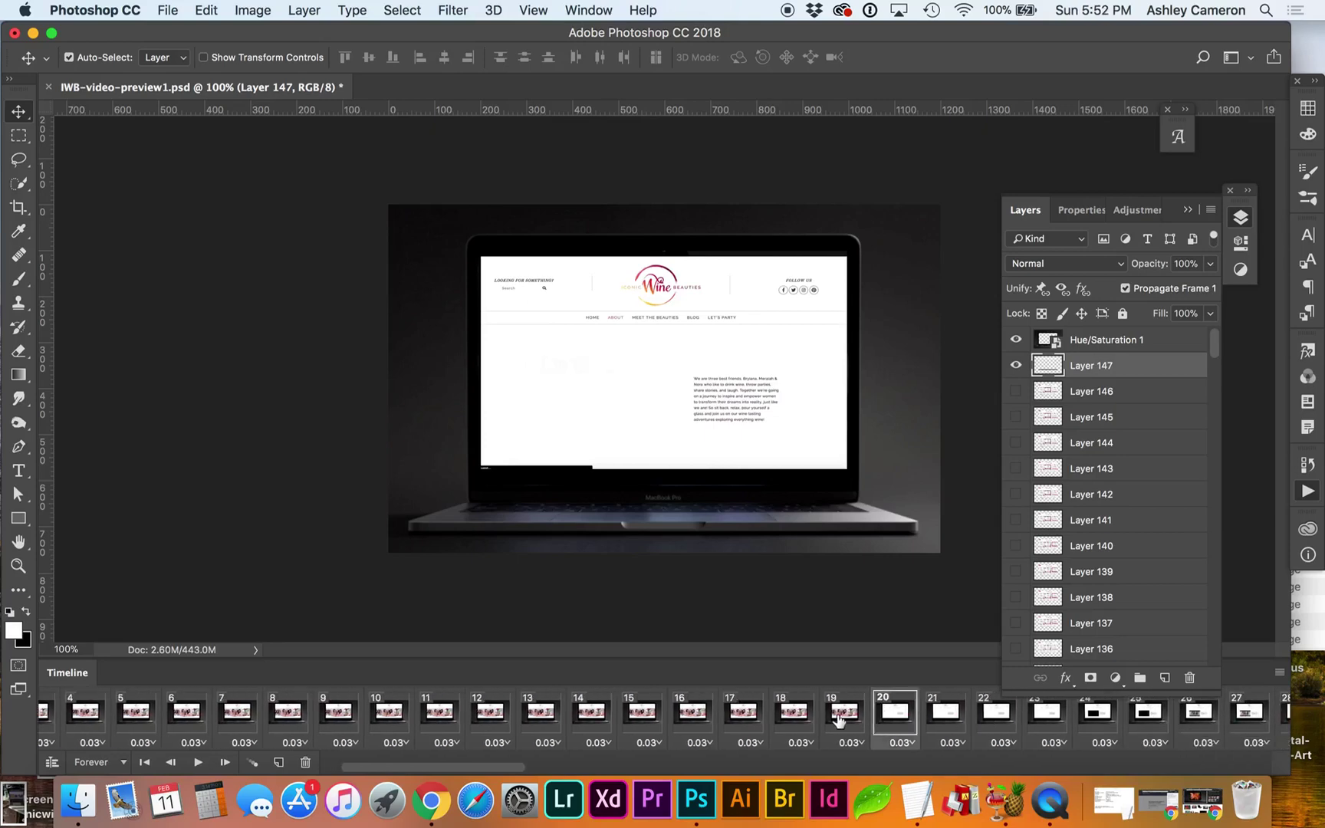
click(841, 719)
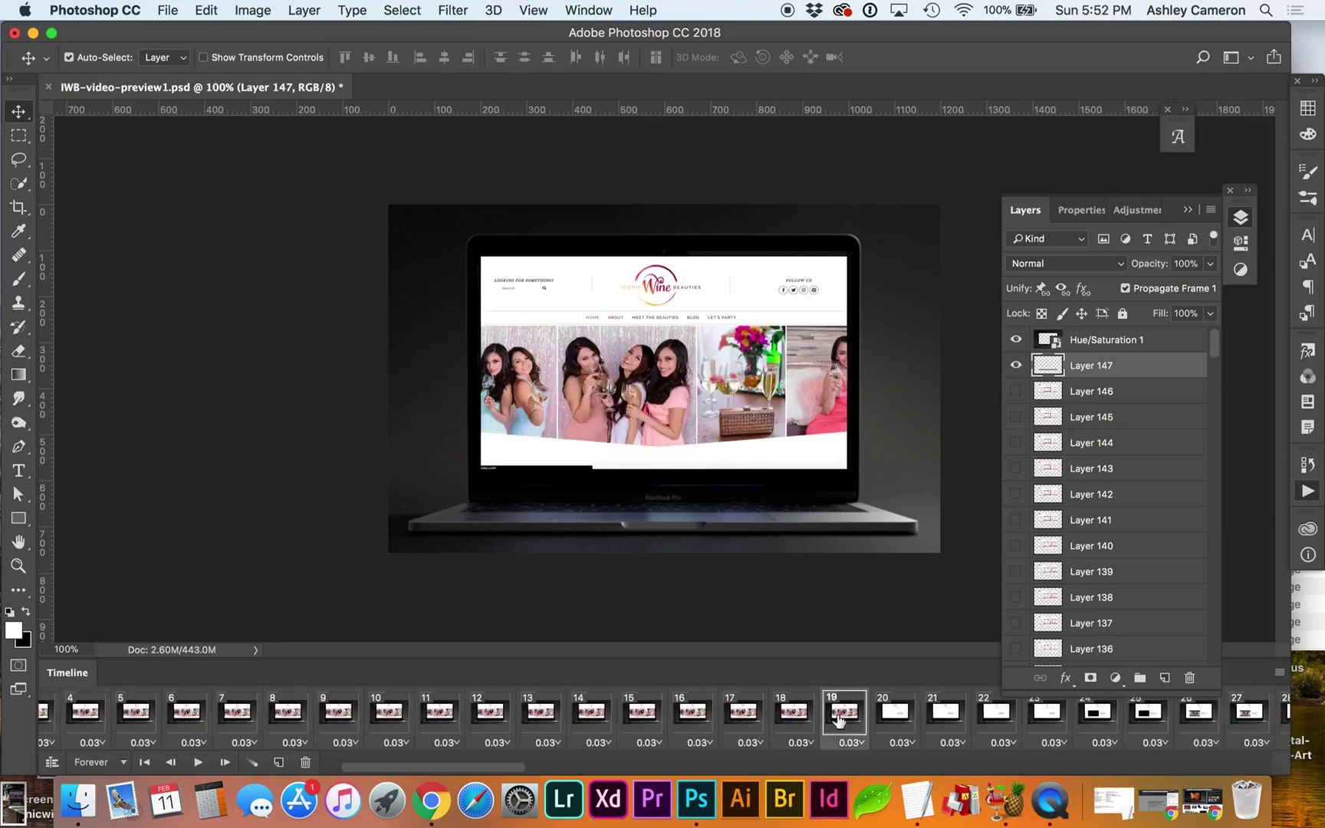
click(792, 725)
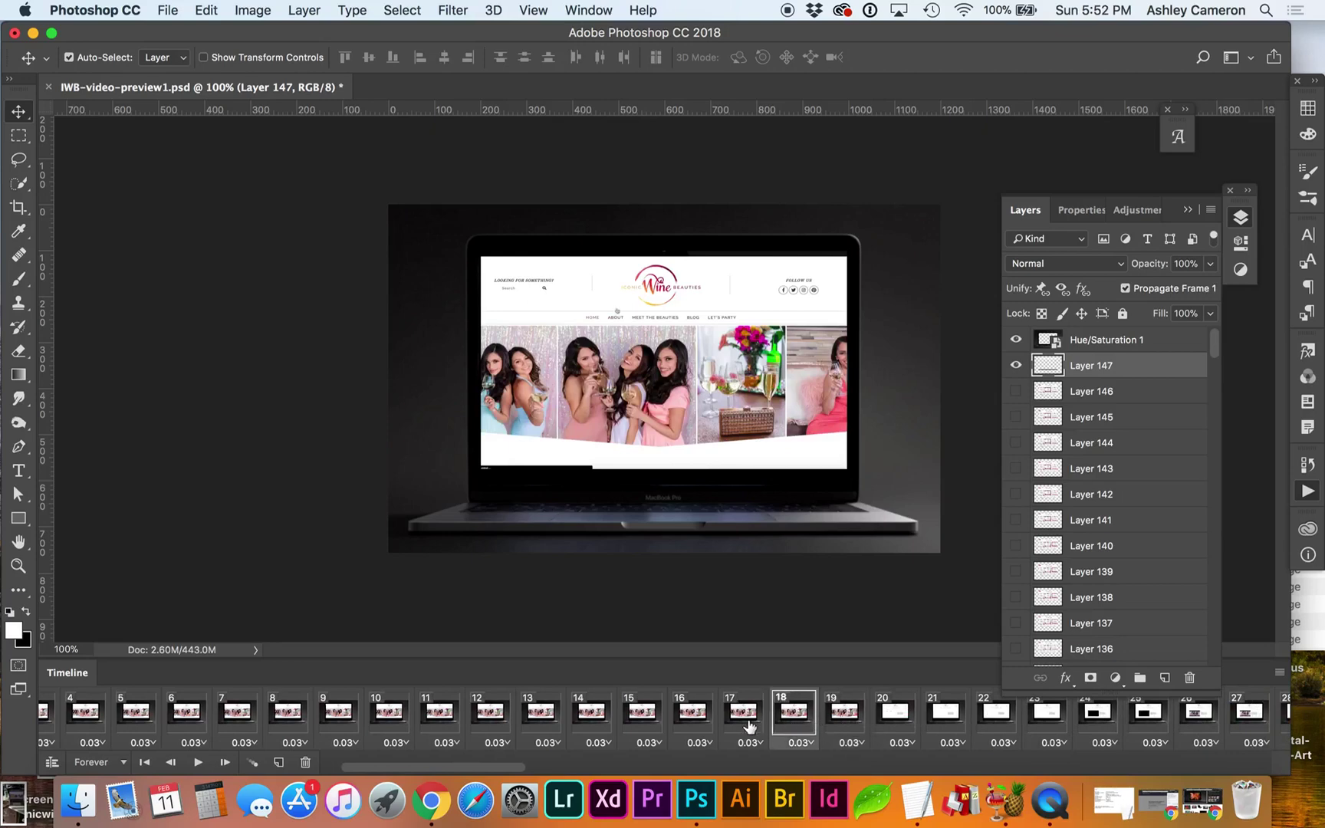
click(749, 726)
click(797, 723)
click(306, 763)
click(835, 292)
Step: Step through frames 17–22 to find the next redundant frame, returning to 18
click(741, 717)
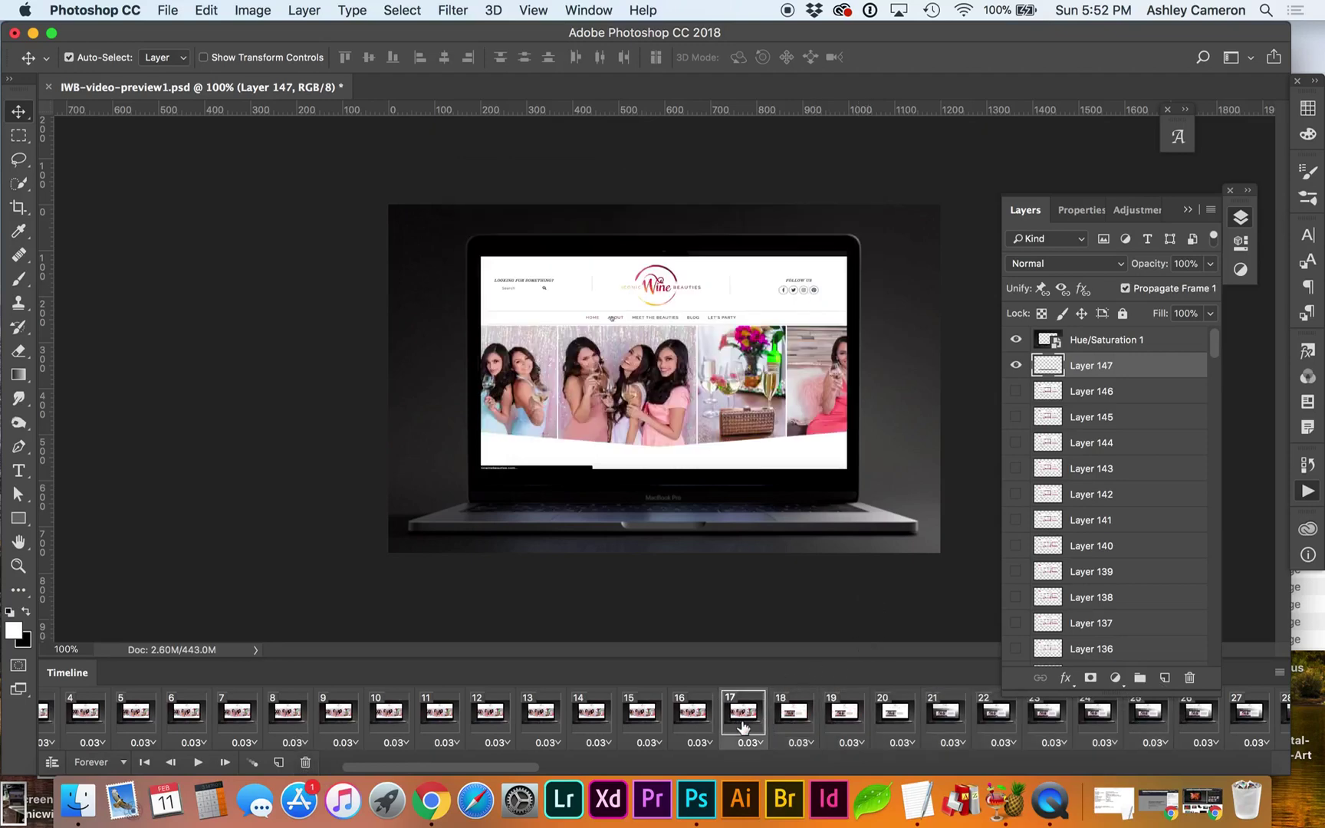
click(797, 733)
click(848, 727)
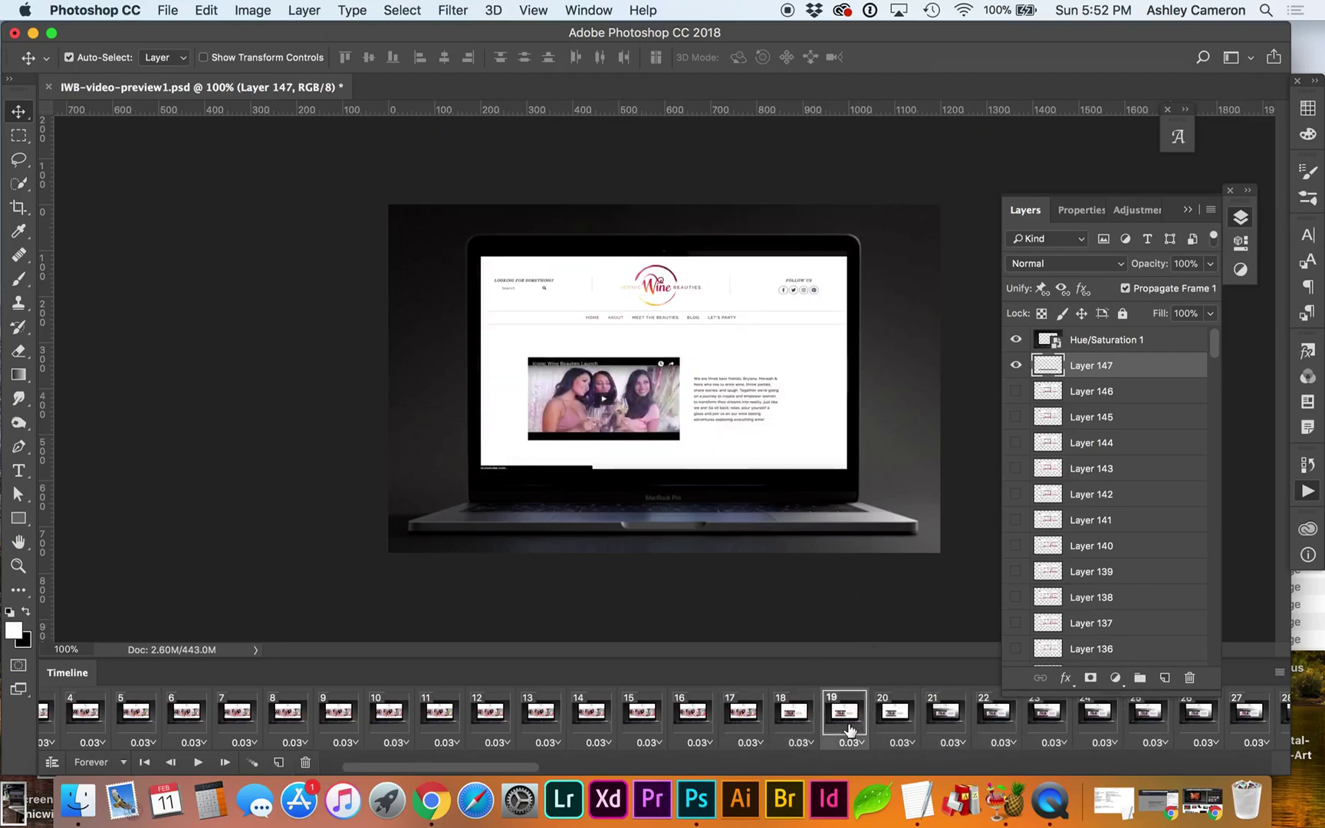
click(902, 730)
click(946, 729)
click(996, 725)
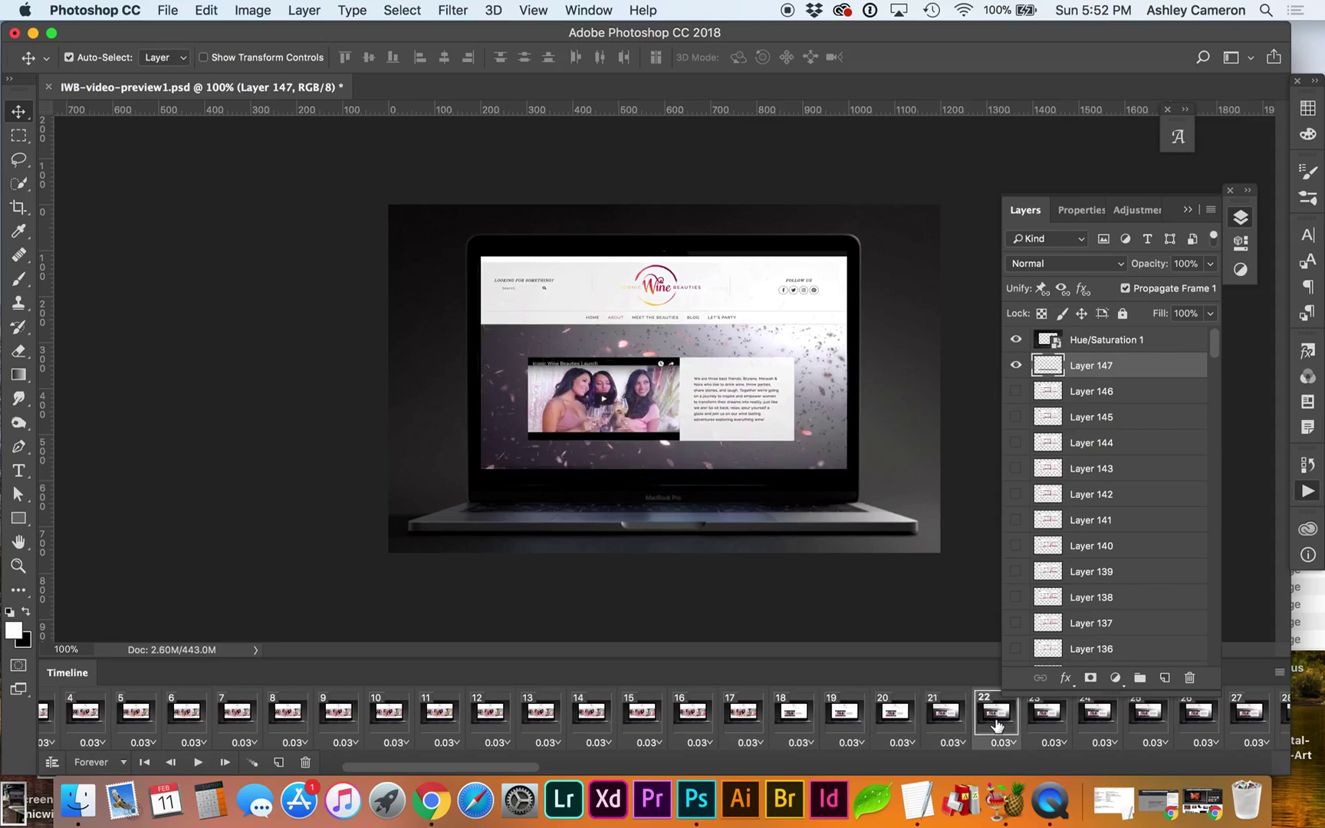
click(953, 729)
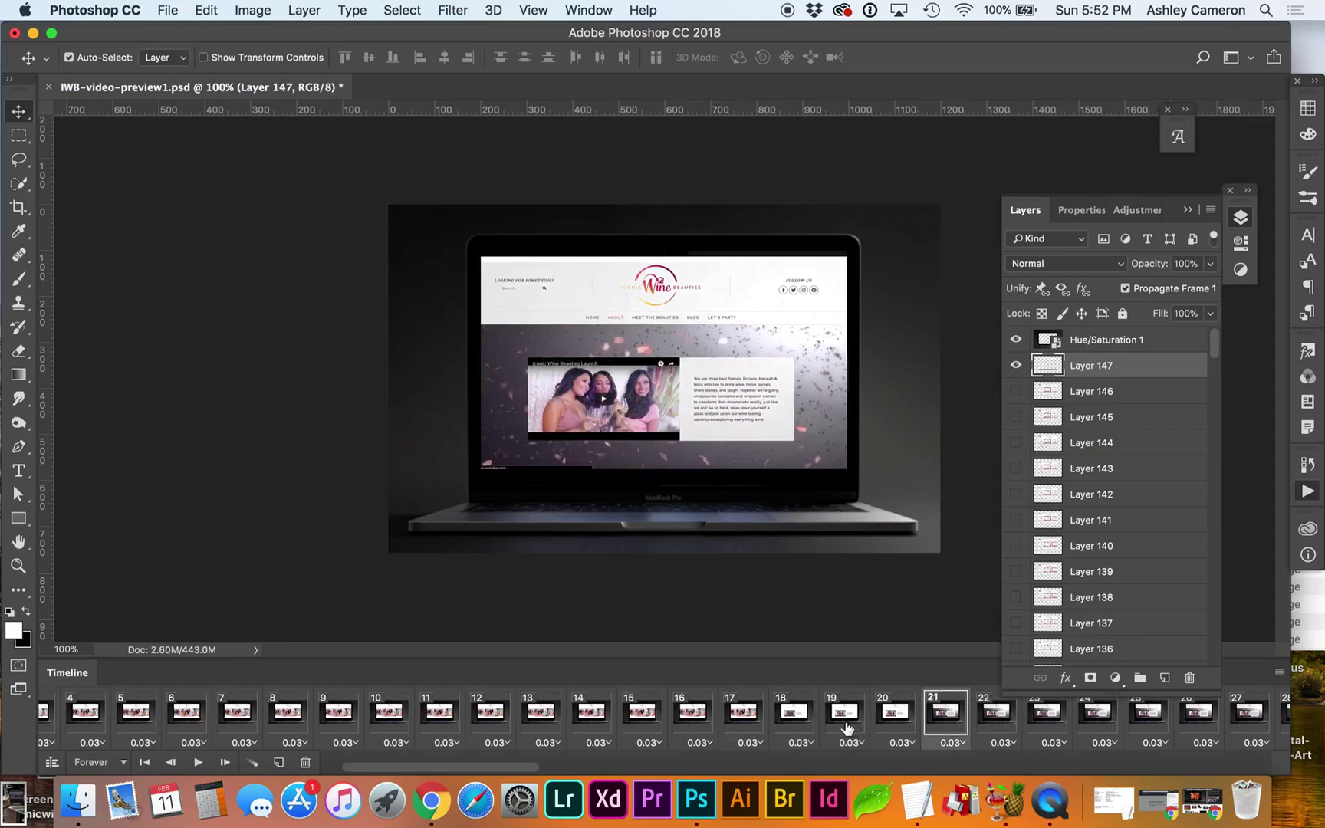
click(846, 729)
click(800, 729)
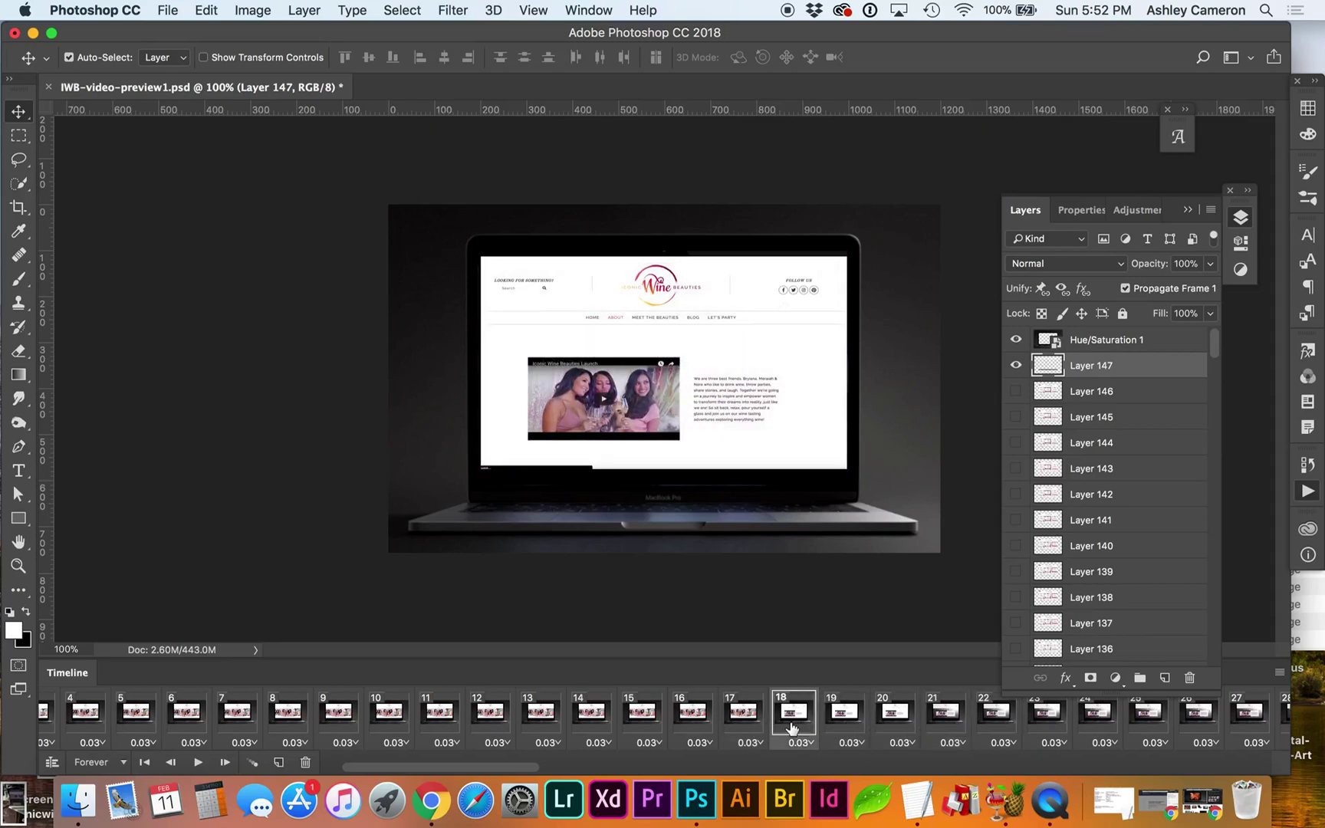
click(746, 729)
click(804, 730)
Step: Delete frame 18 with 'Don't show again' ticked, then step through frames to check the cut
click(305, 762)
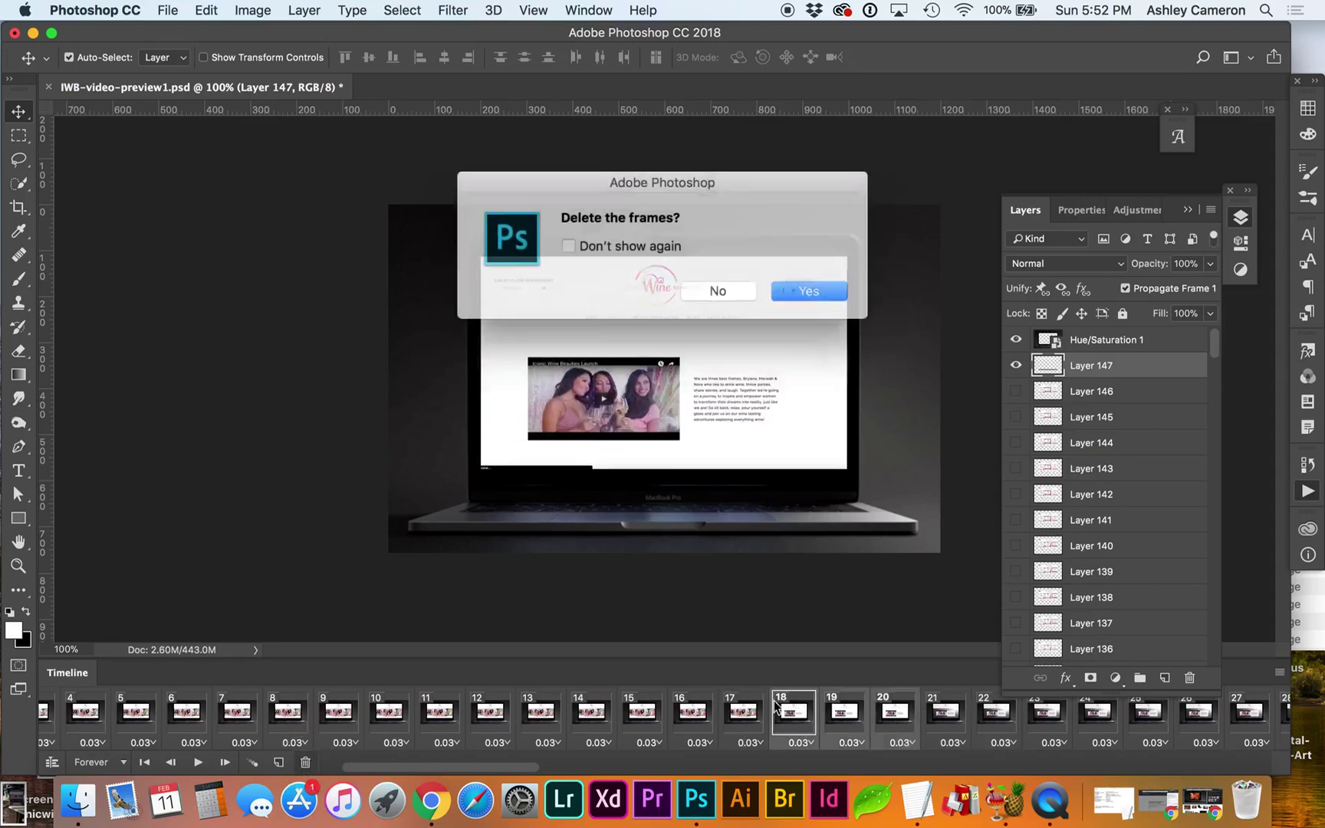
click(665, 247)
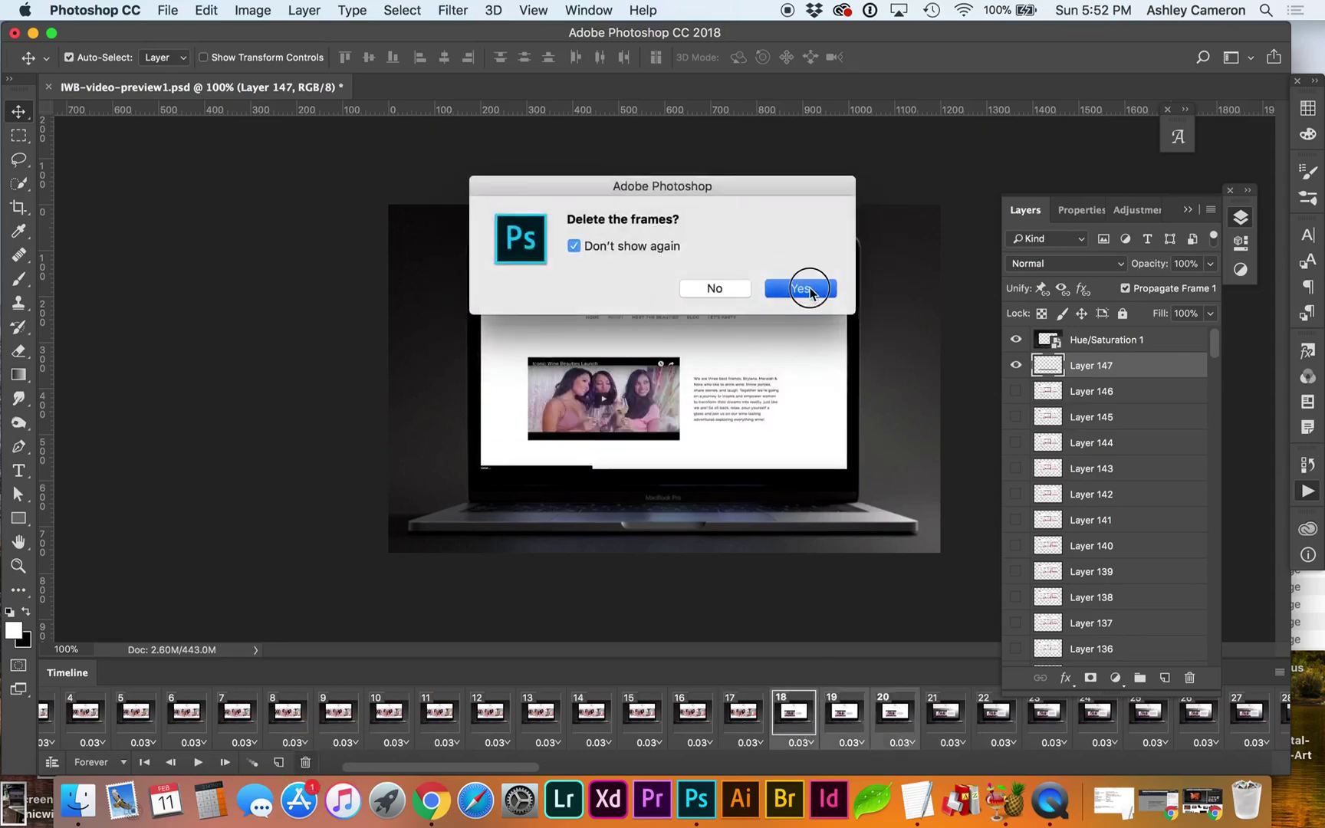
click(801, 288)
click(757, 727)
click(792, 728)
click(830, 727)
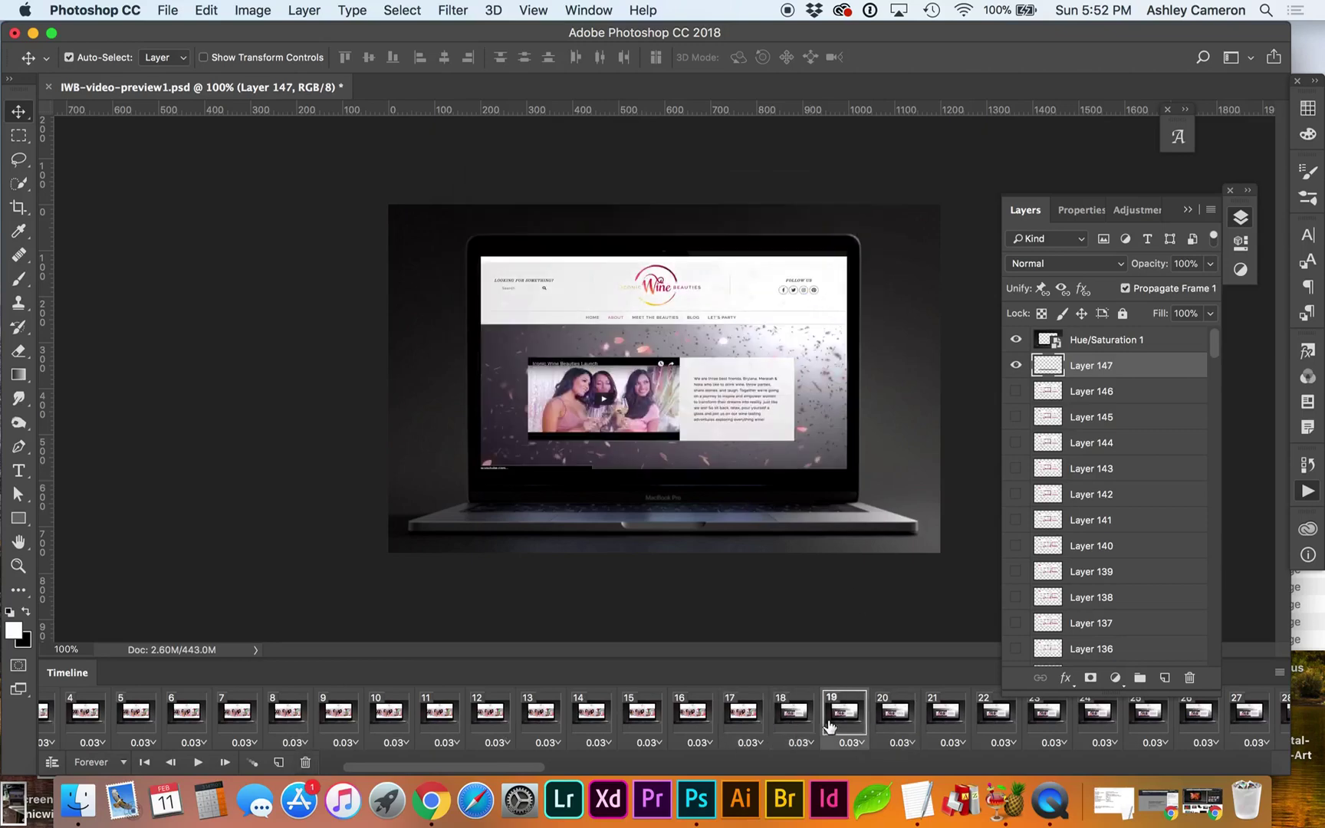
Step: Step forward frame by frame through the animation with Select Next Frame
click(896, 724)
click(946, 720)
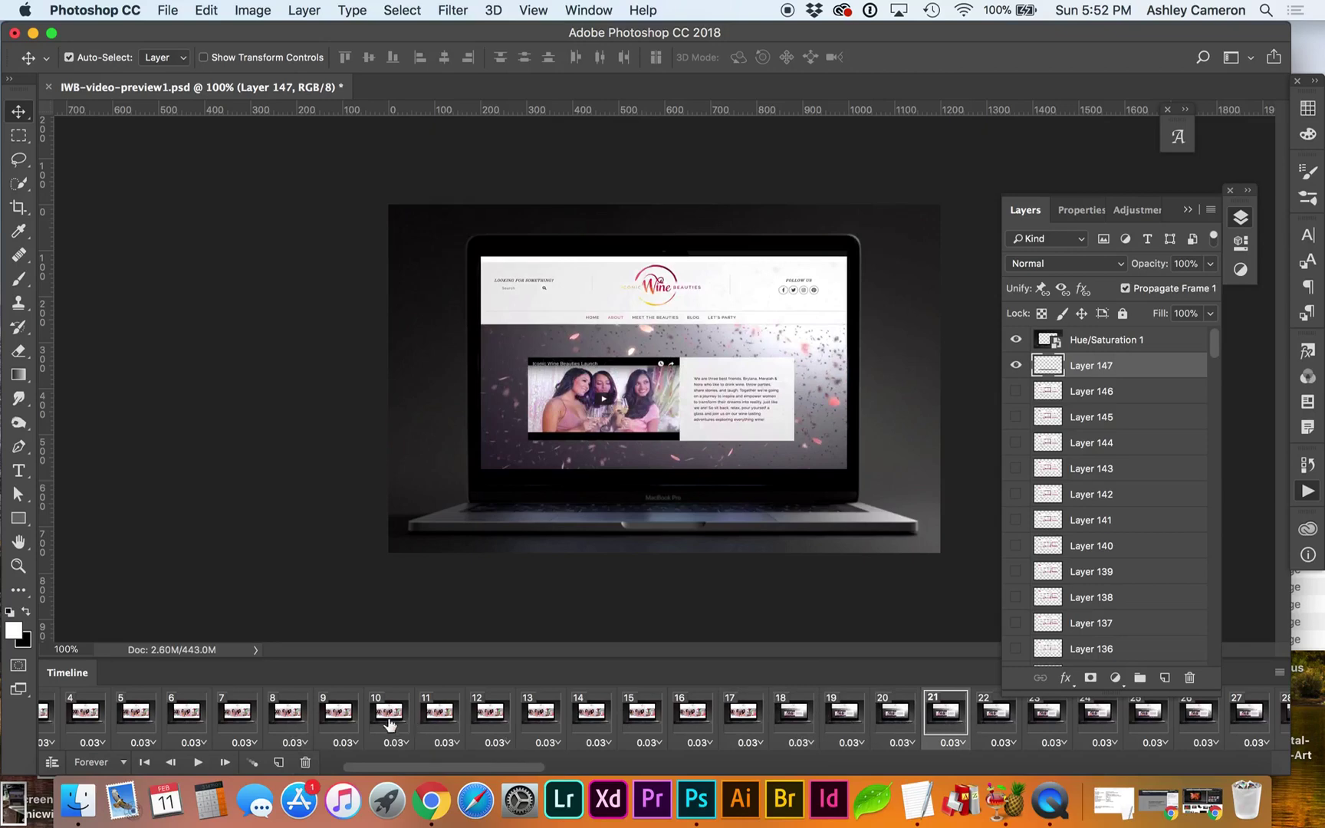
click(224, 762)
click(224, 762)
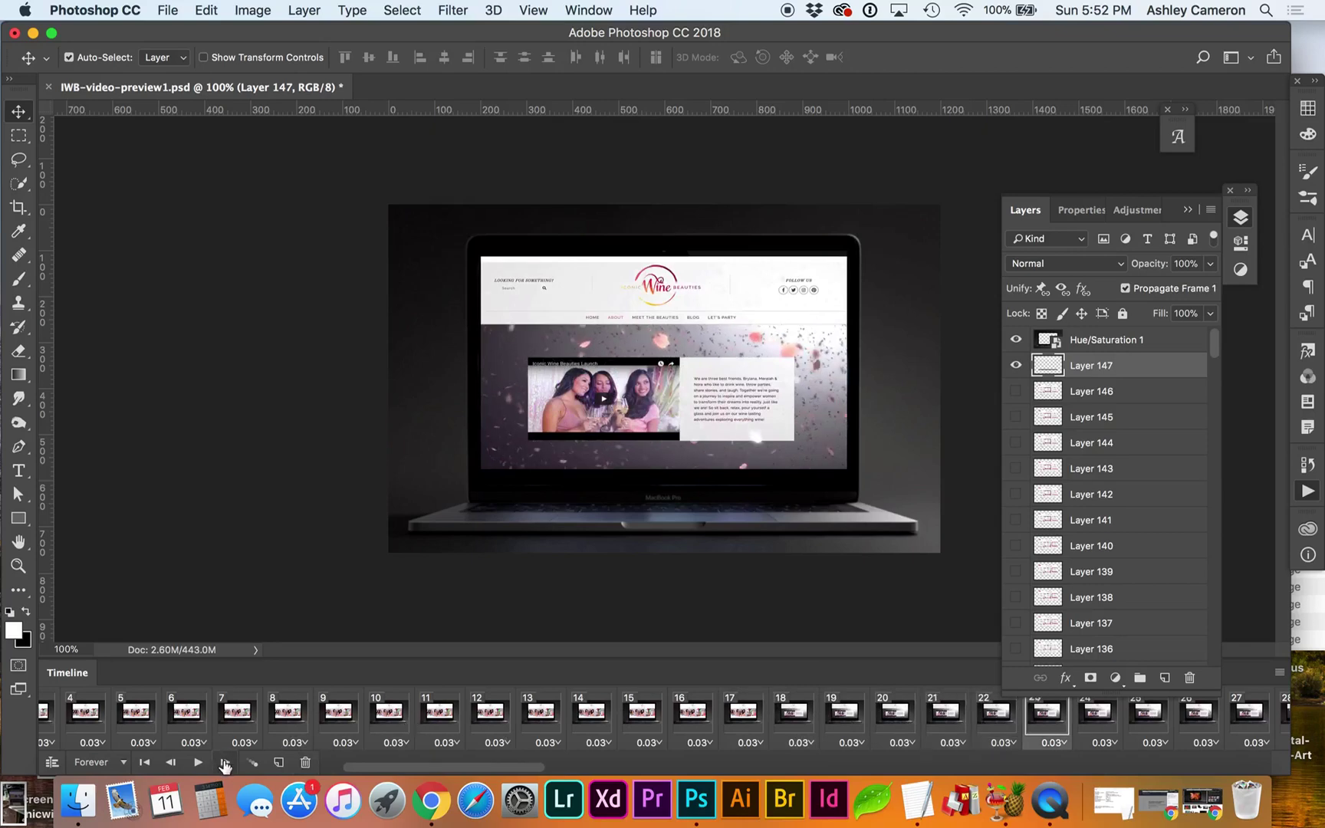
click(224, 762)
click(224, 762)
click(225, 762)
click(225, 762)
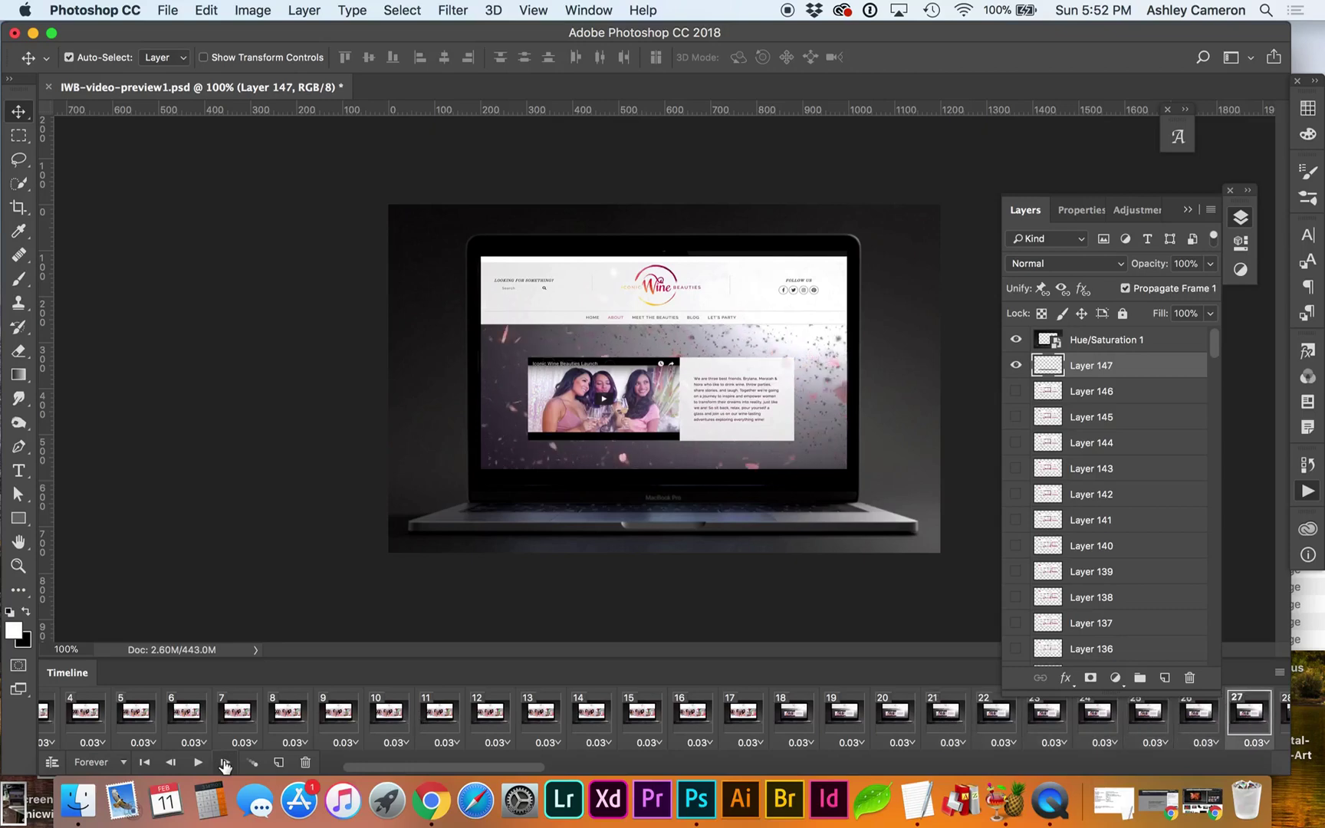
click(225, 762)
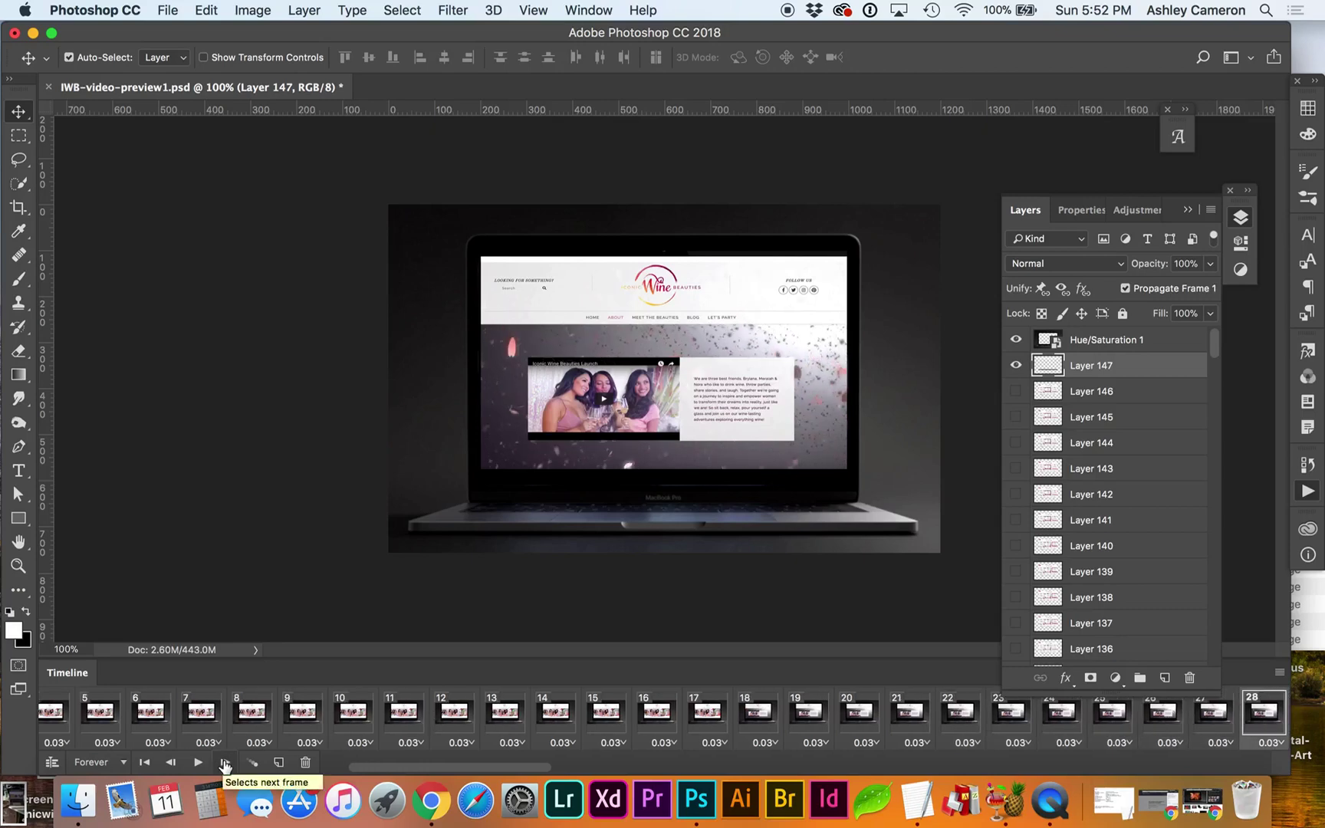
click(225, 762)
click(225, 762)
click(225, 762)
click(225, 763)
click(225, 762)
click(225, 762)
click(225, 762)
click(225, 762)
click(224, 762)
click(225, 762)
click(224, 762)
click(225, 762)
click(225, 762)
click(225, 762)
click(225, 762)
click(225, 762)
click(225, 762)
click(224, 762)
click(224, 763)
click(225, 762)
click(225, 762)
click(225, 762)
Step: Step back eleven frames to re-examine the earlier section
click(169, 763)
click(169, 763)
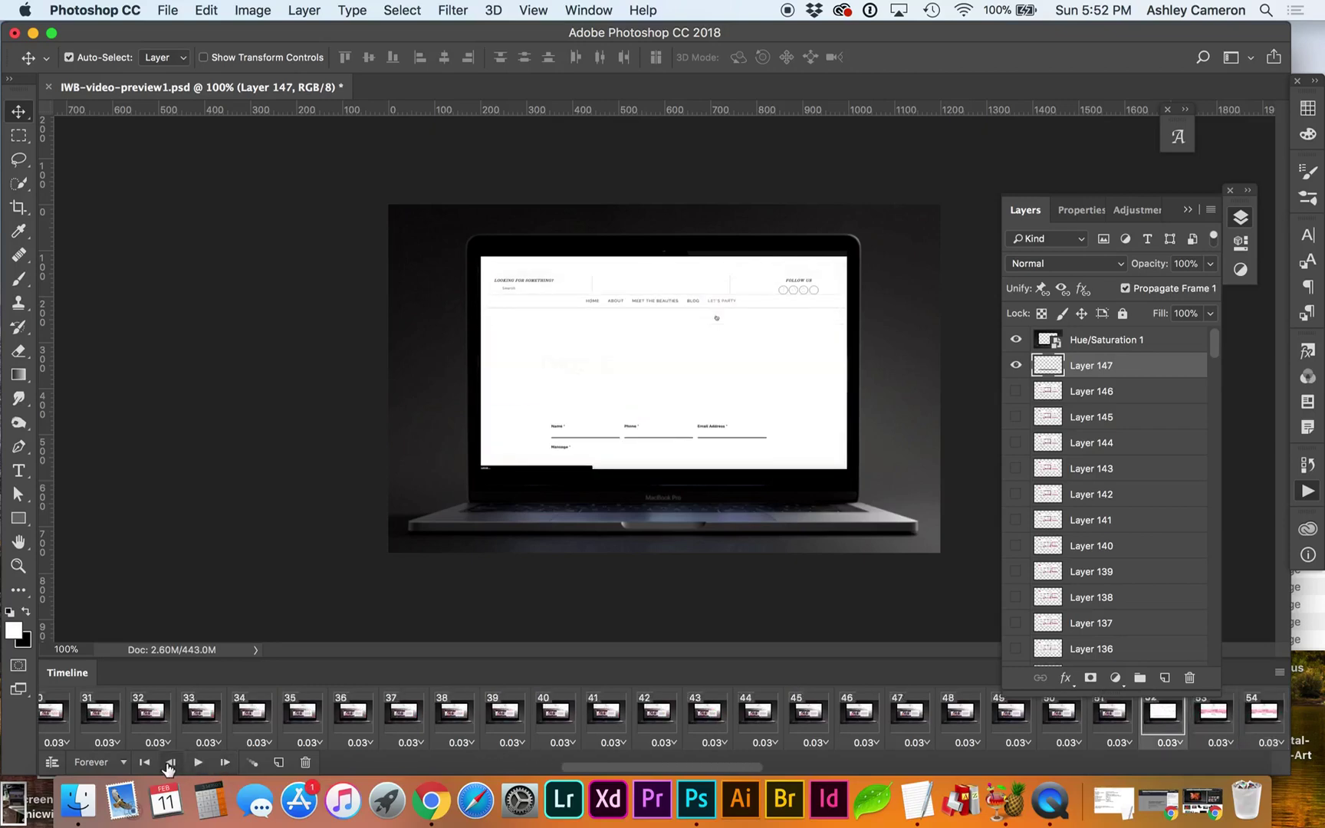
click(170, 763)
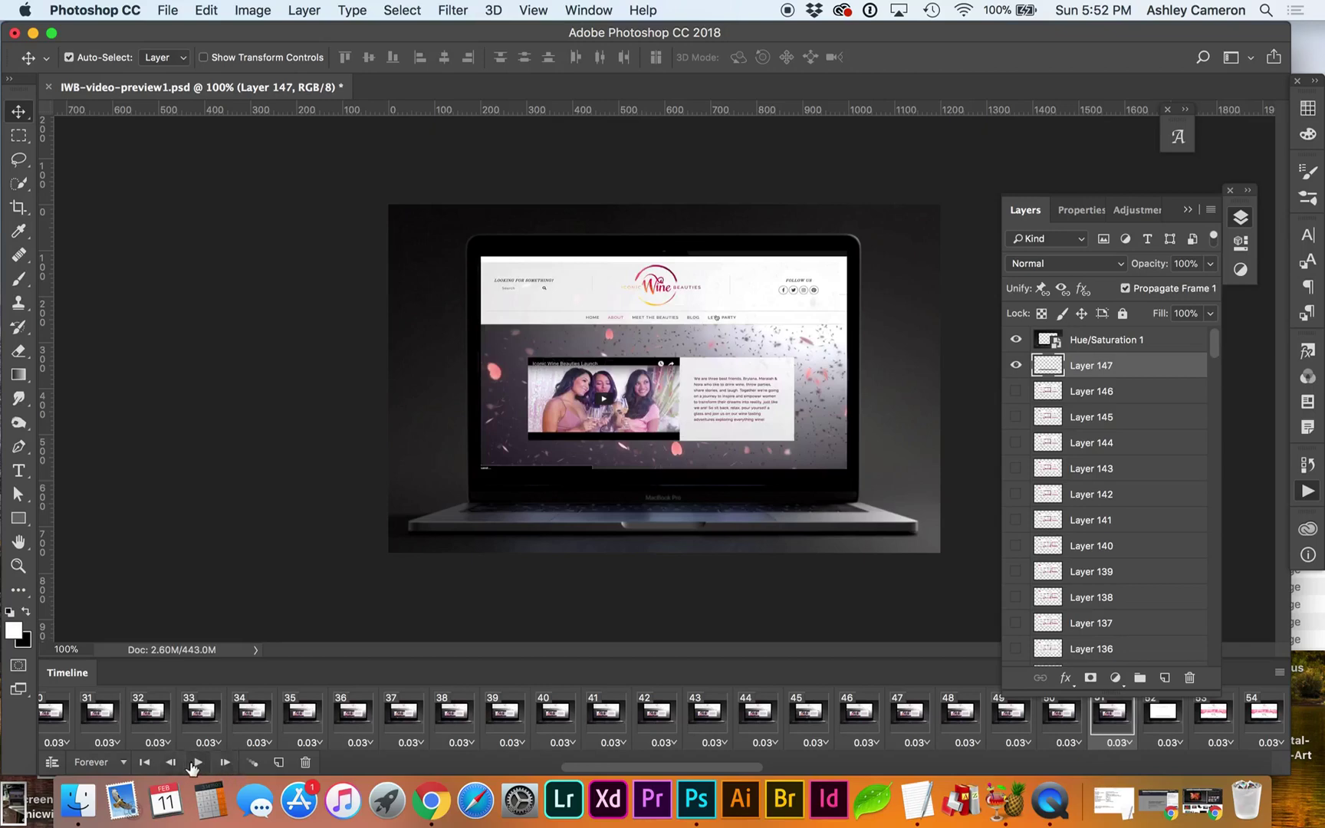
click(169, 763)
click(169, 763)
click(170, 763)
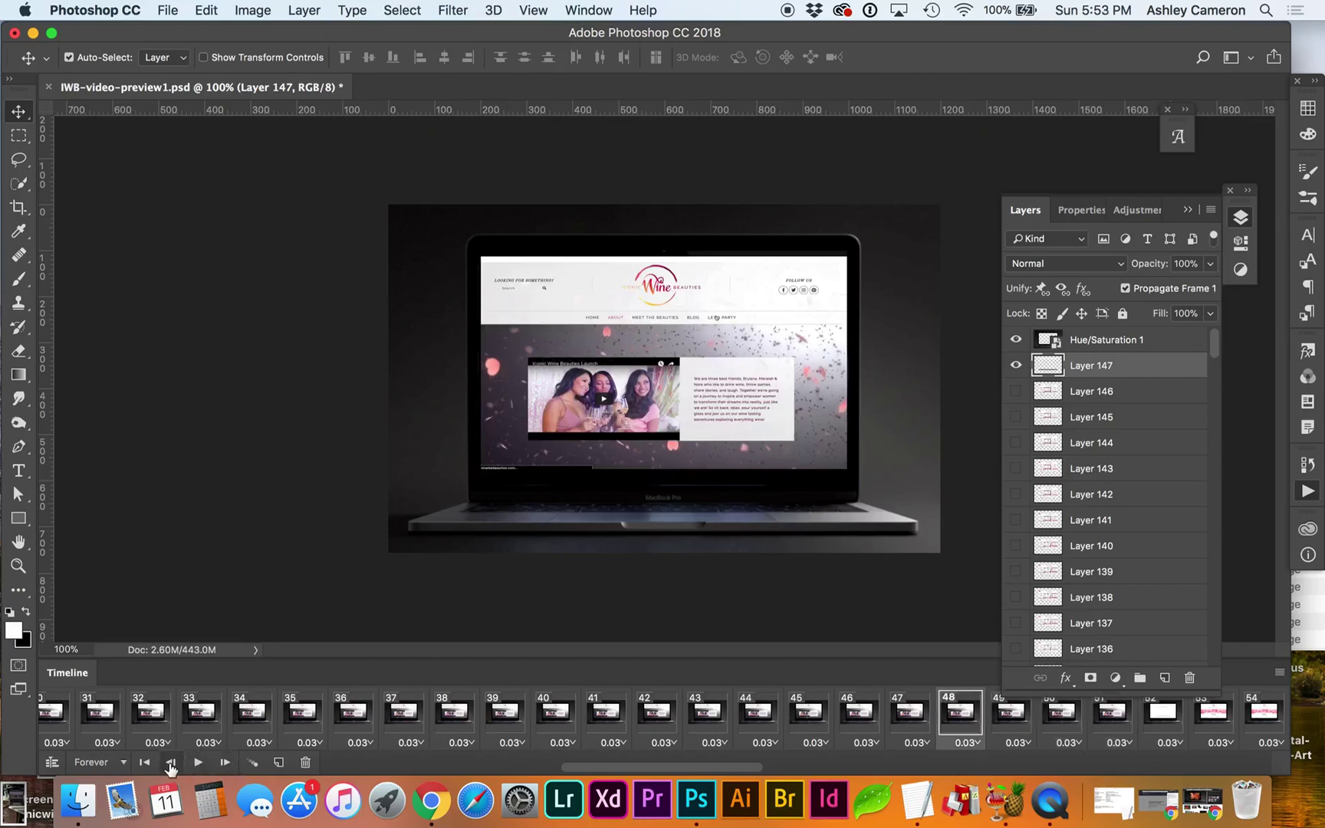
click(169, 763)
click(169, 763)
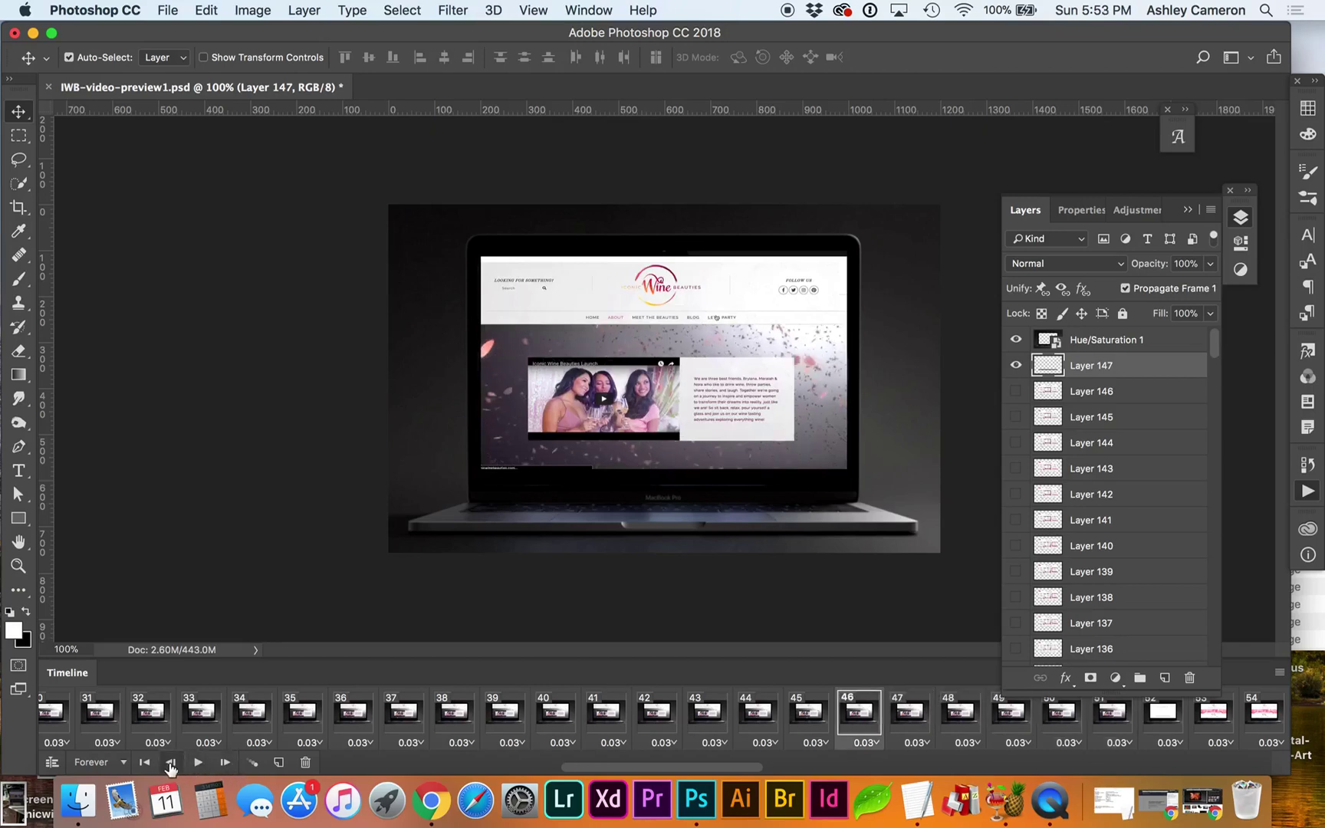
click(169, 763)
click(170, 763)
click(170, 763)
click(169, 763)
click(170, 763)
click(169, 763)
click(169, 763)
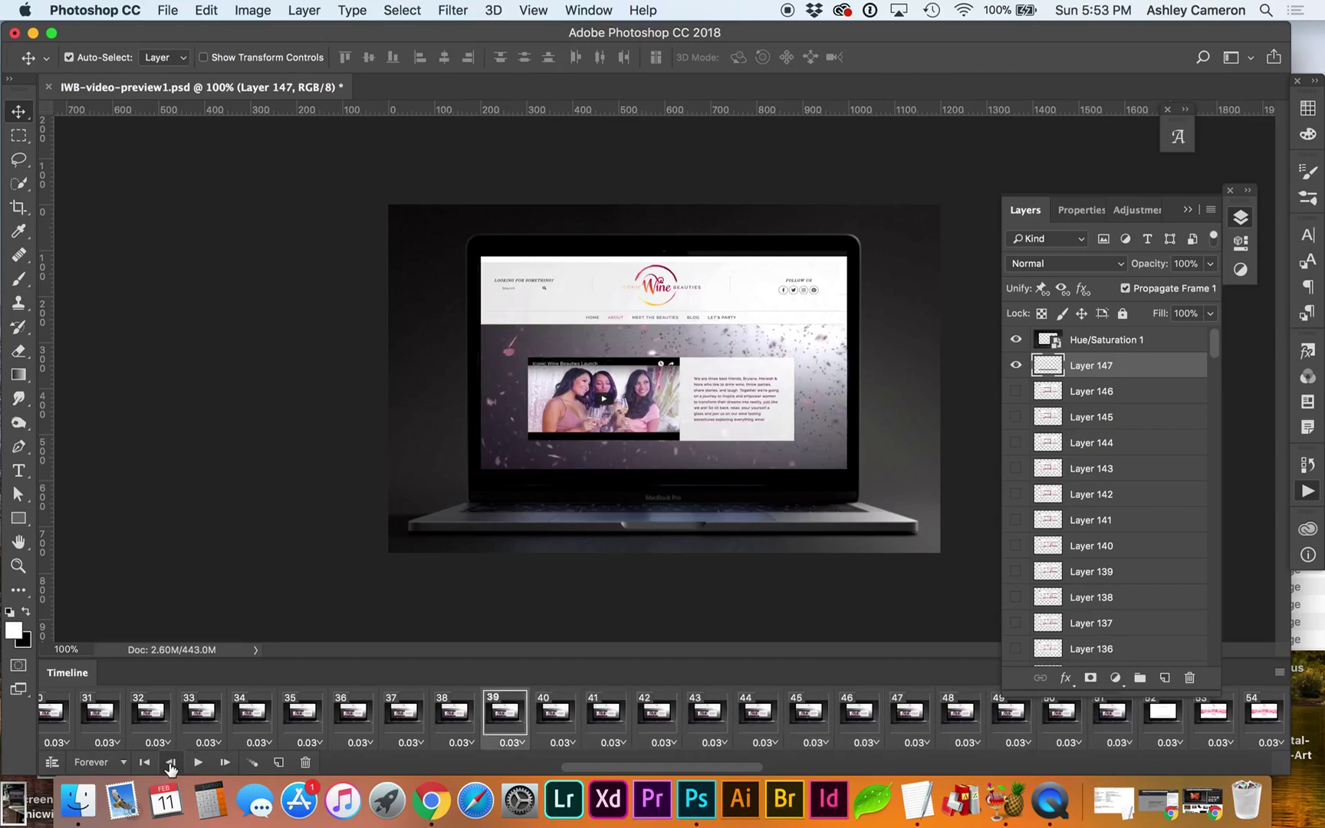
Step: Advance again through the frames one at a time, then stop playback
click(224, 763)
click(223, 763)
click(224, 763)
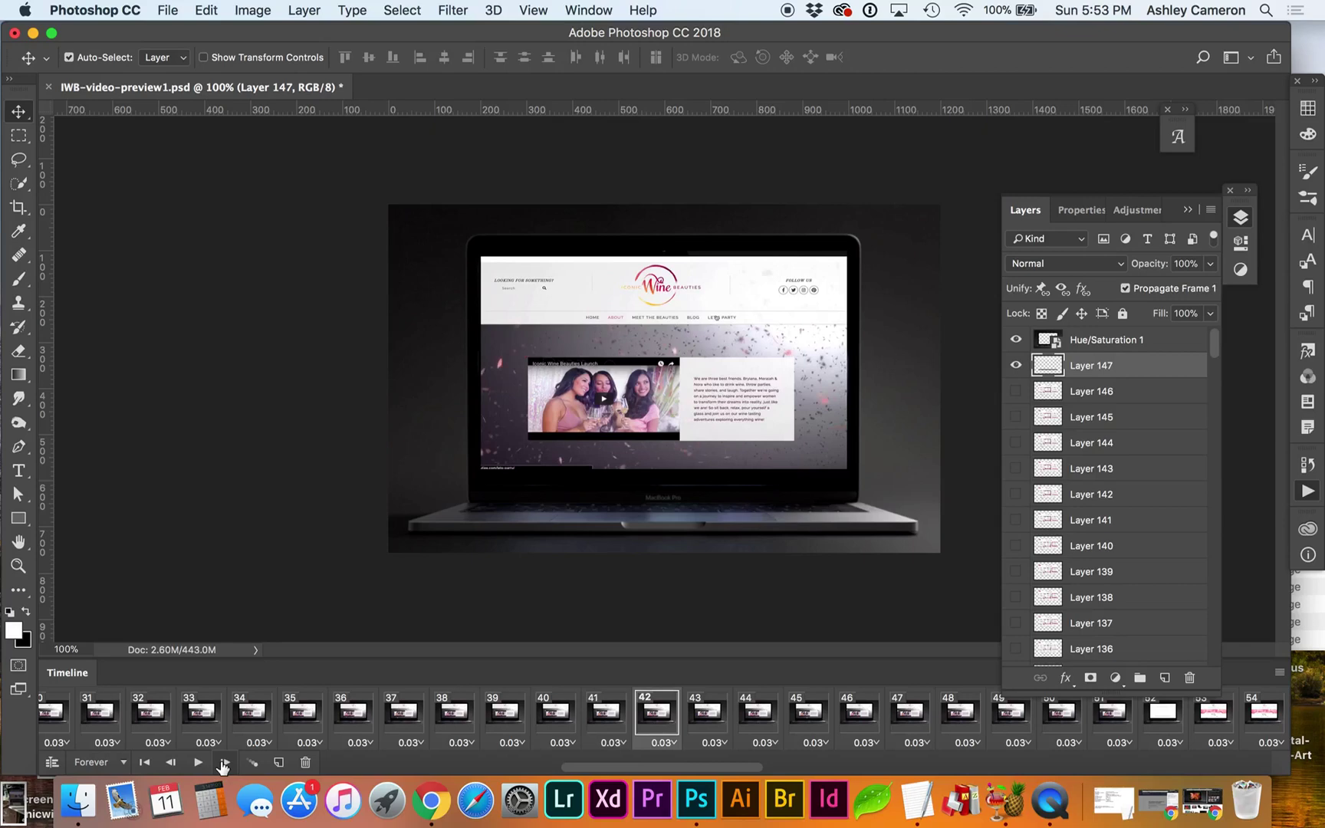
click(224, 763)
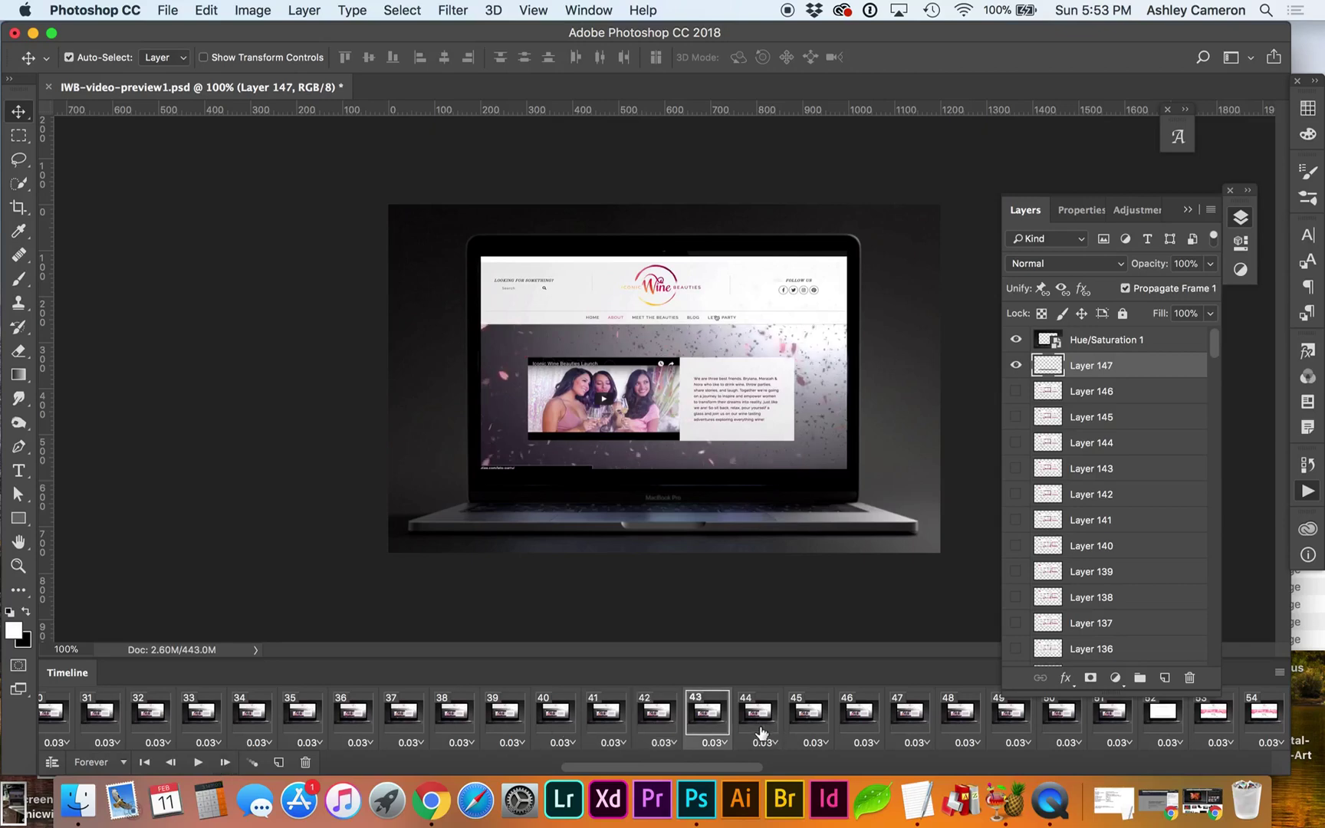
click(223, 763)
click(222, 763)
click(223, 763)
click(223, 763)
click(222, 763)
click(222, 763)
click(222, 763)
click(222, 763)
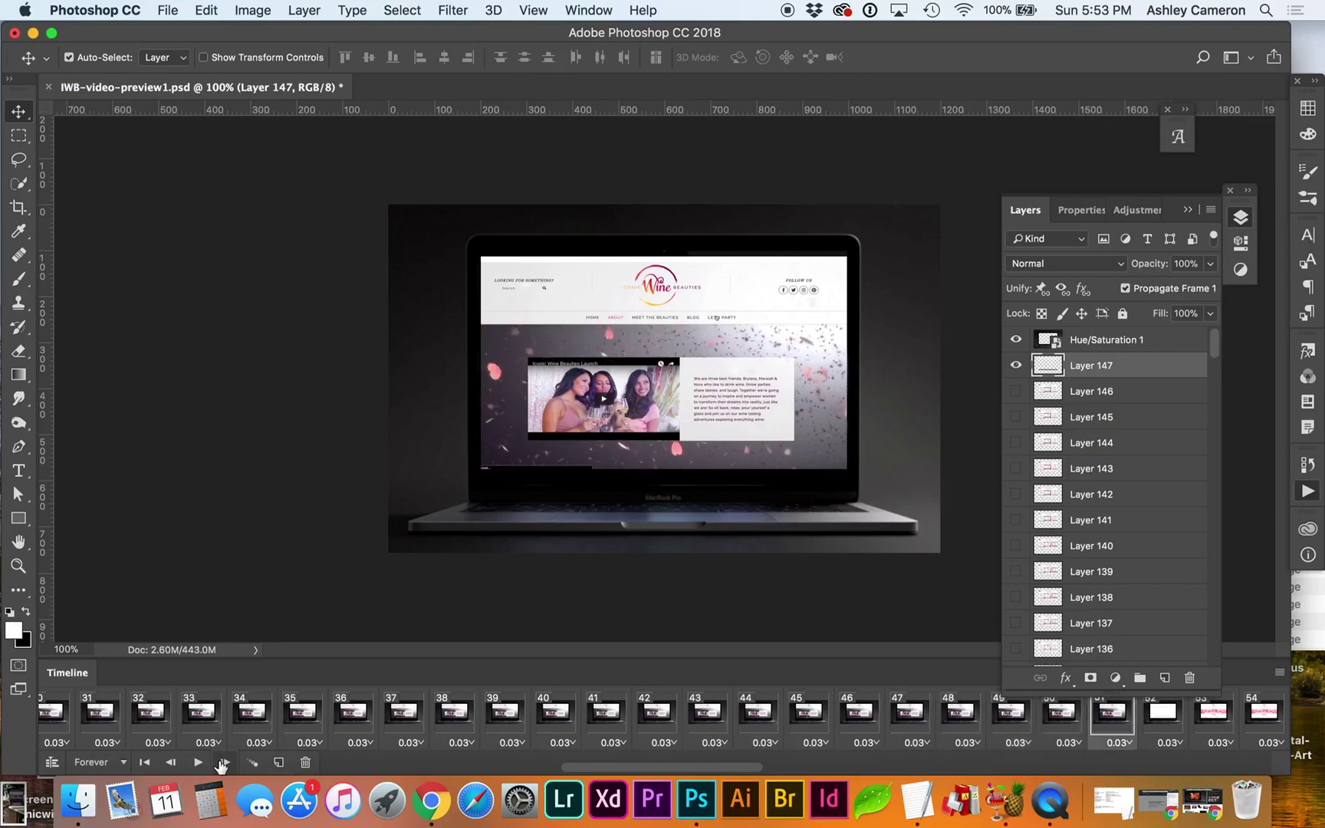
click(223, 763)
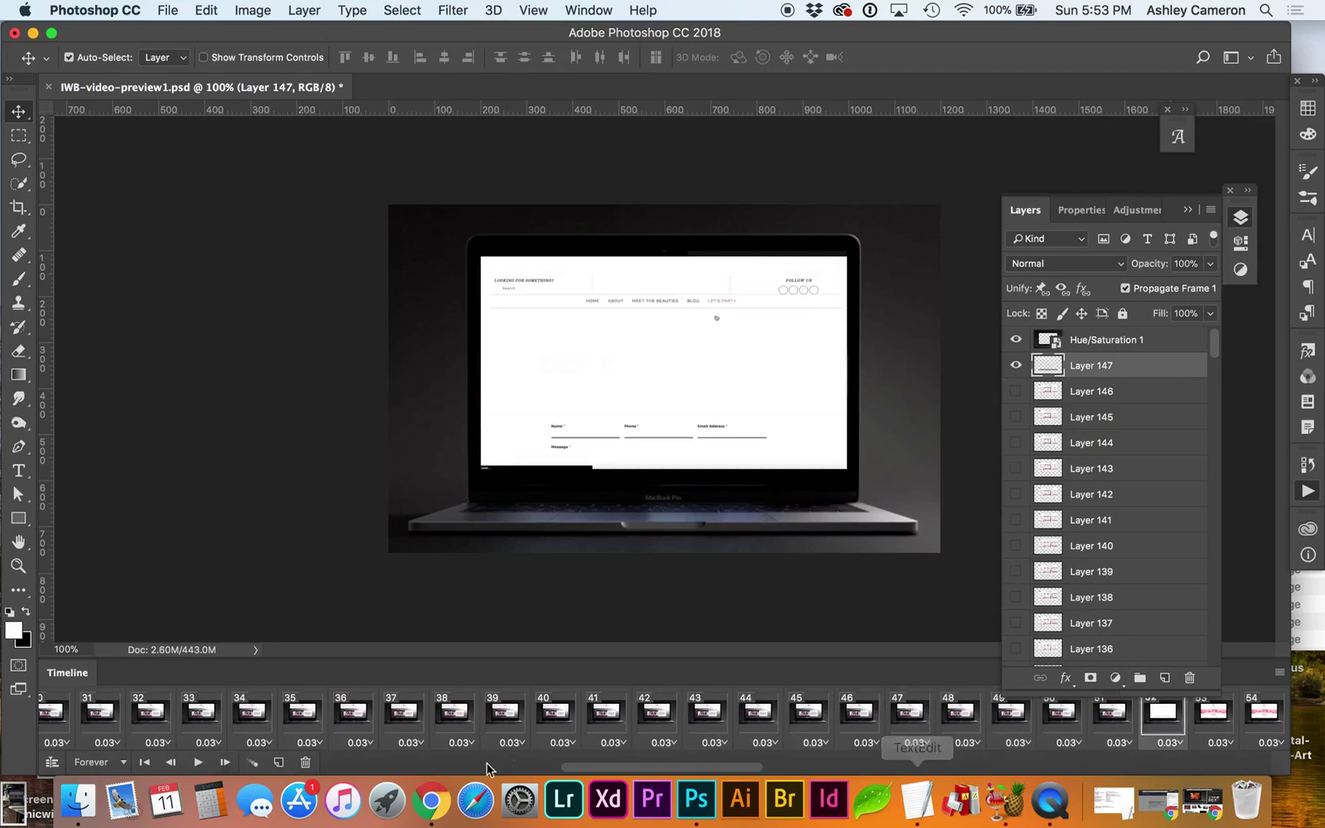
click(224, 763)
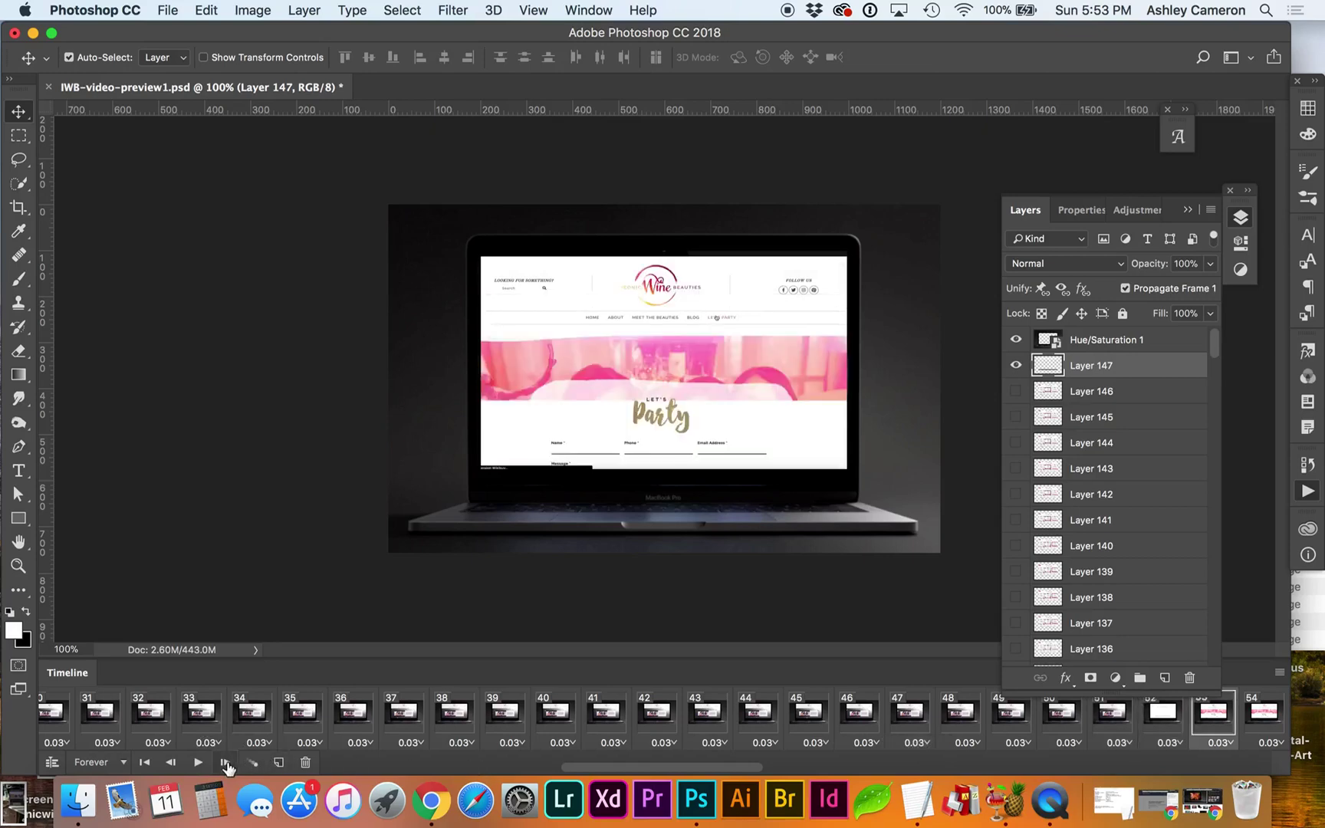
click(225, 763)
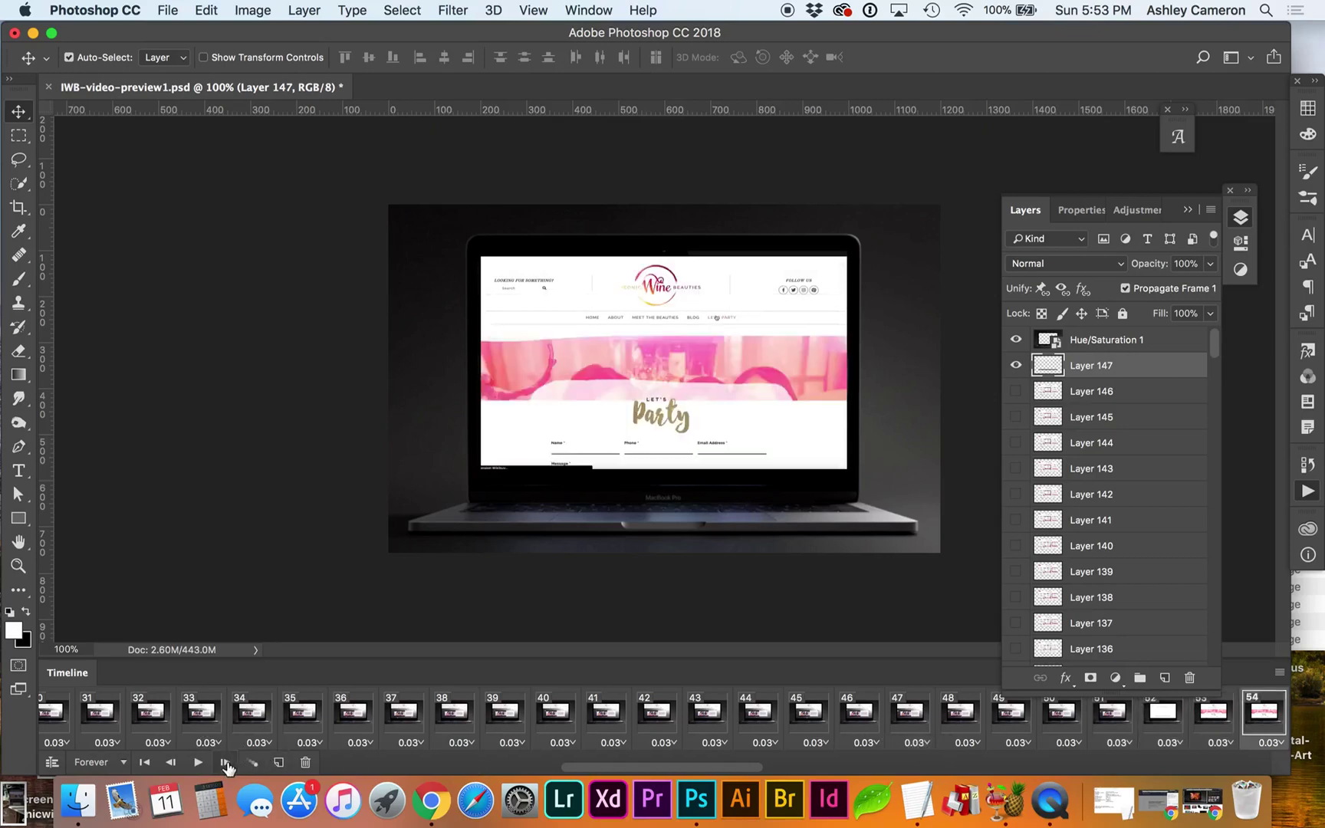
click(225, 763)
click(224, 763)
click(225, 763)
click(224, 763)
click(224, 763)
click(225, 763)
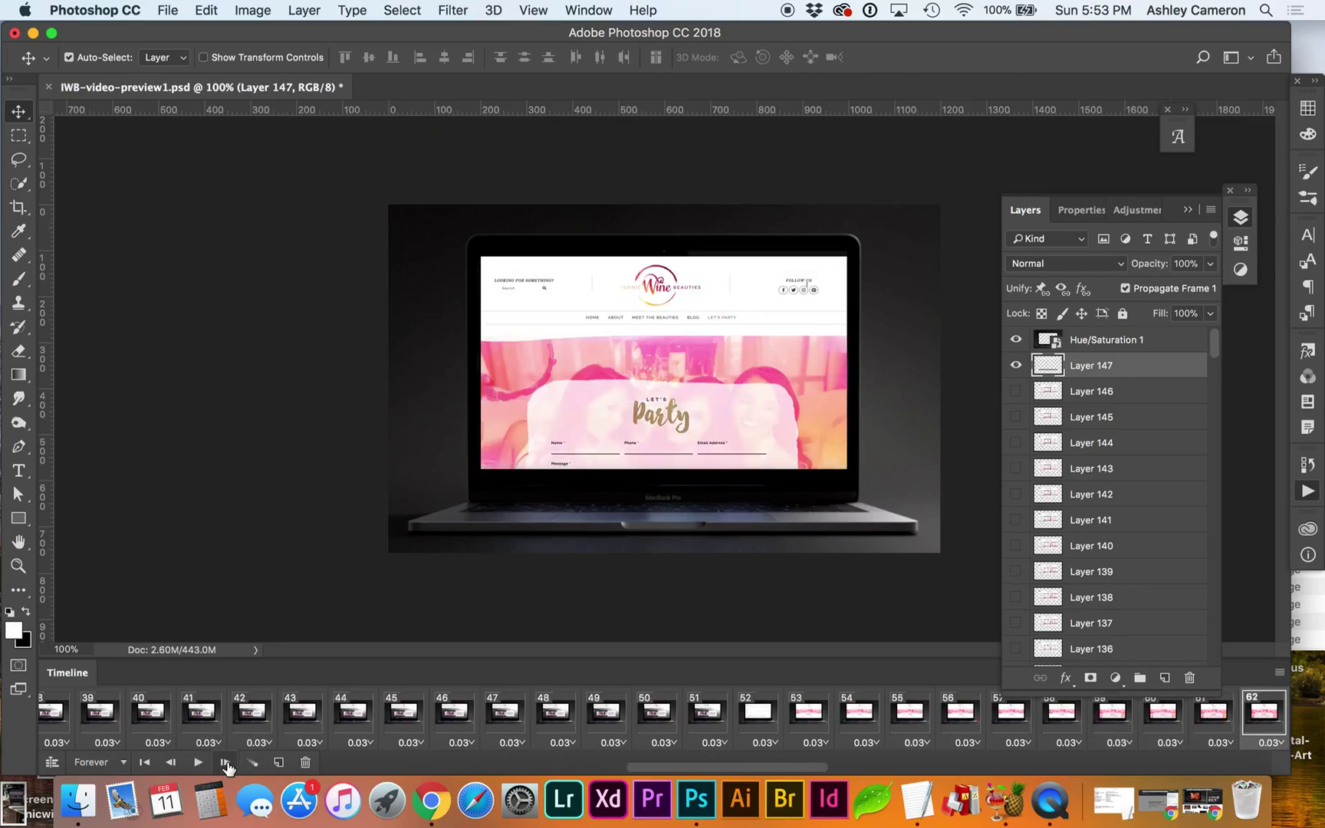
click(225, 763)
Step: Select frames 52–62, narrow to frame 52, and compare frames 51 and 52
shift+click(760, 713)
click(744, 717)
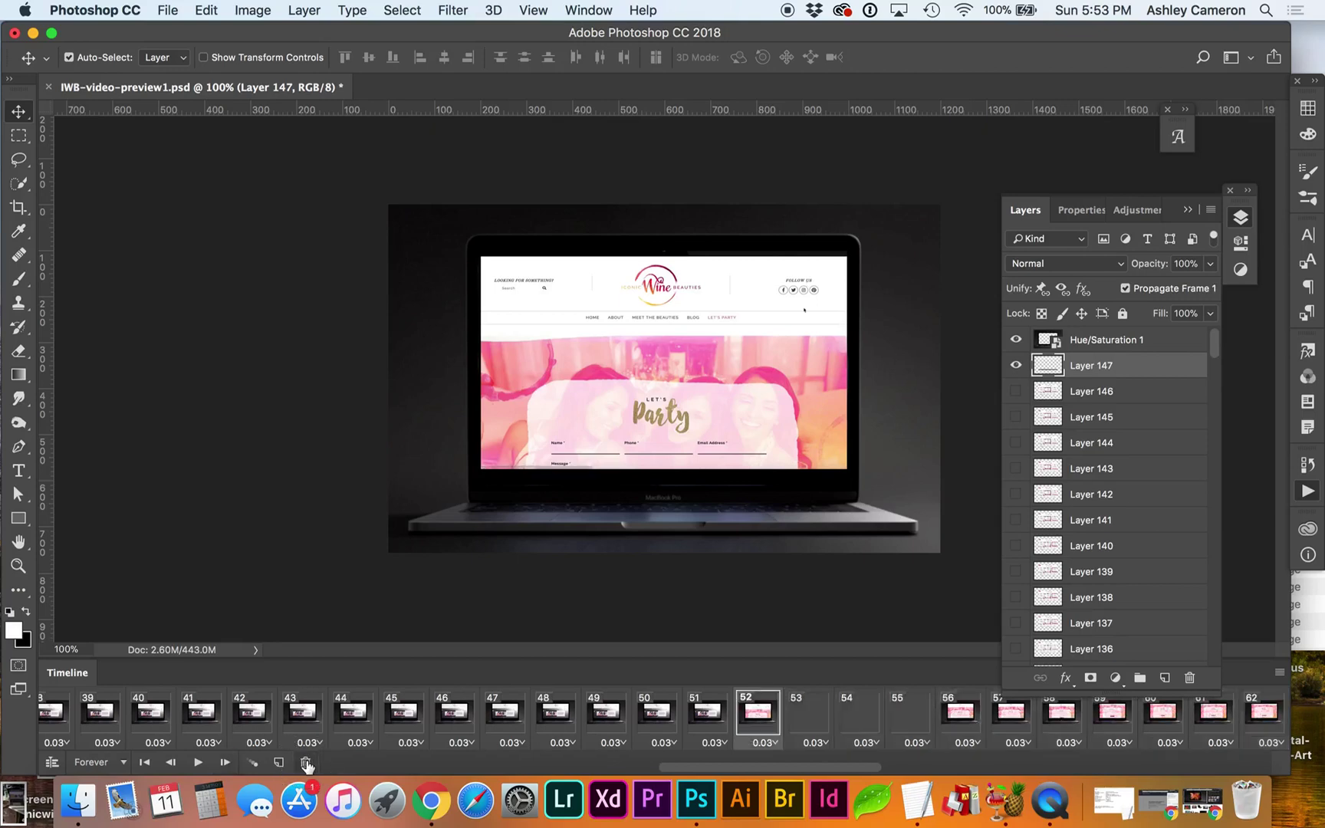
click(702, 720)
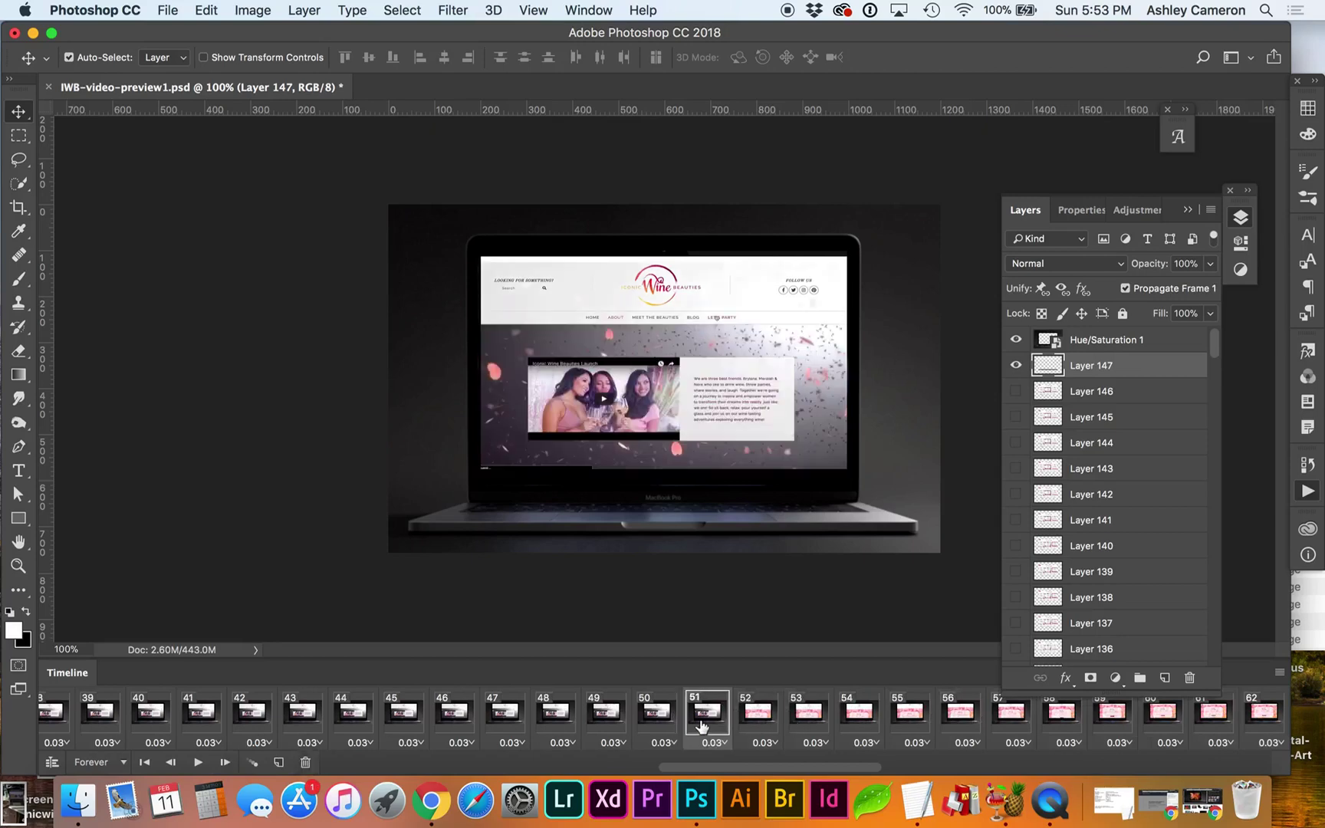
click(743, 720)
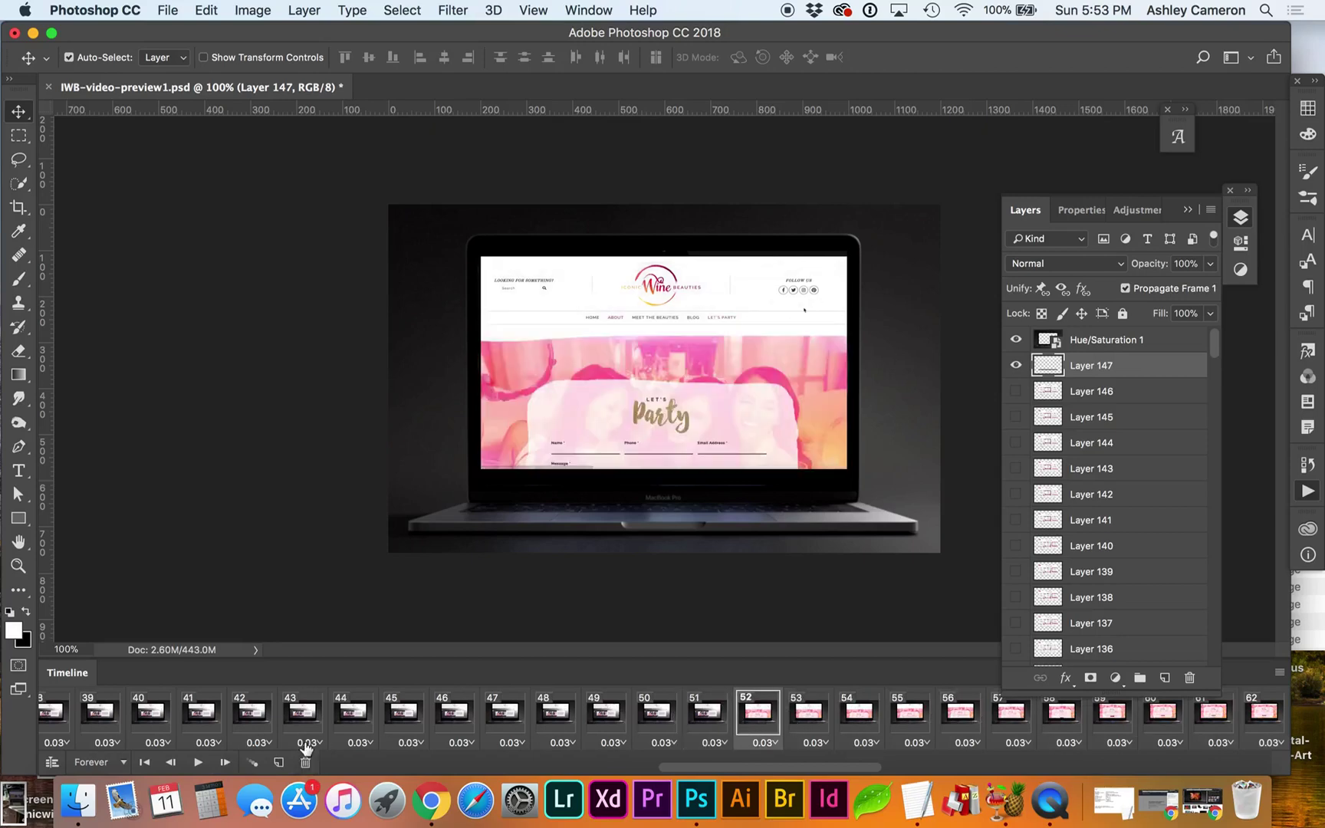
Step: Step forward from frame 52 toward the blog-page section, backing up four frames
click(225, 763)
click(225, 762)
click(225, 762)
click(225, 762)
click(225, 762)
click(225, 762)
click(224, 762)
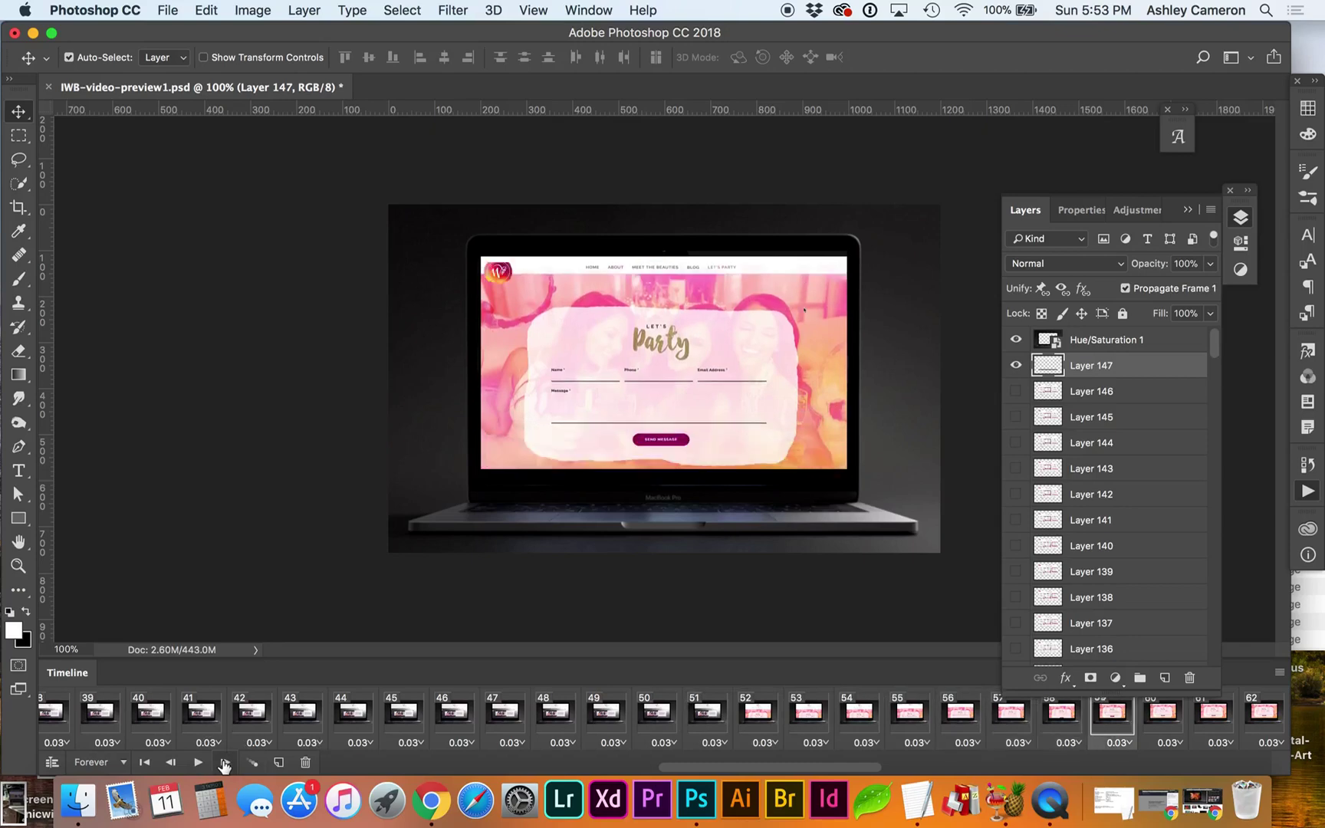
click(224, 762)
click(225, 762)
click(224, 762)
click(225, 762)
click(224, 762)
click(225, 762)
click(224, 763)
click(224, 762)
click(225, 763)
click(225, 762)
click(224, 763)
click(225, 762)
click(224, 762)
click(224, 763)
click(224, 762)
click(224, 762)
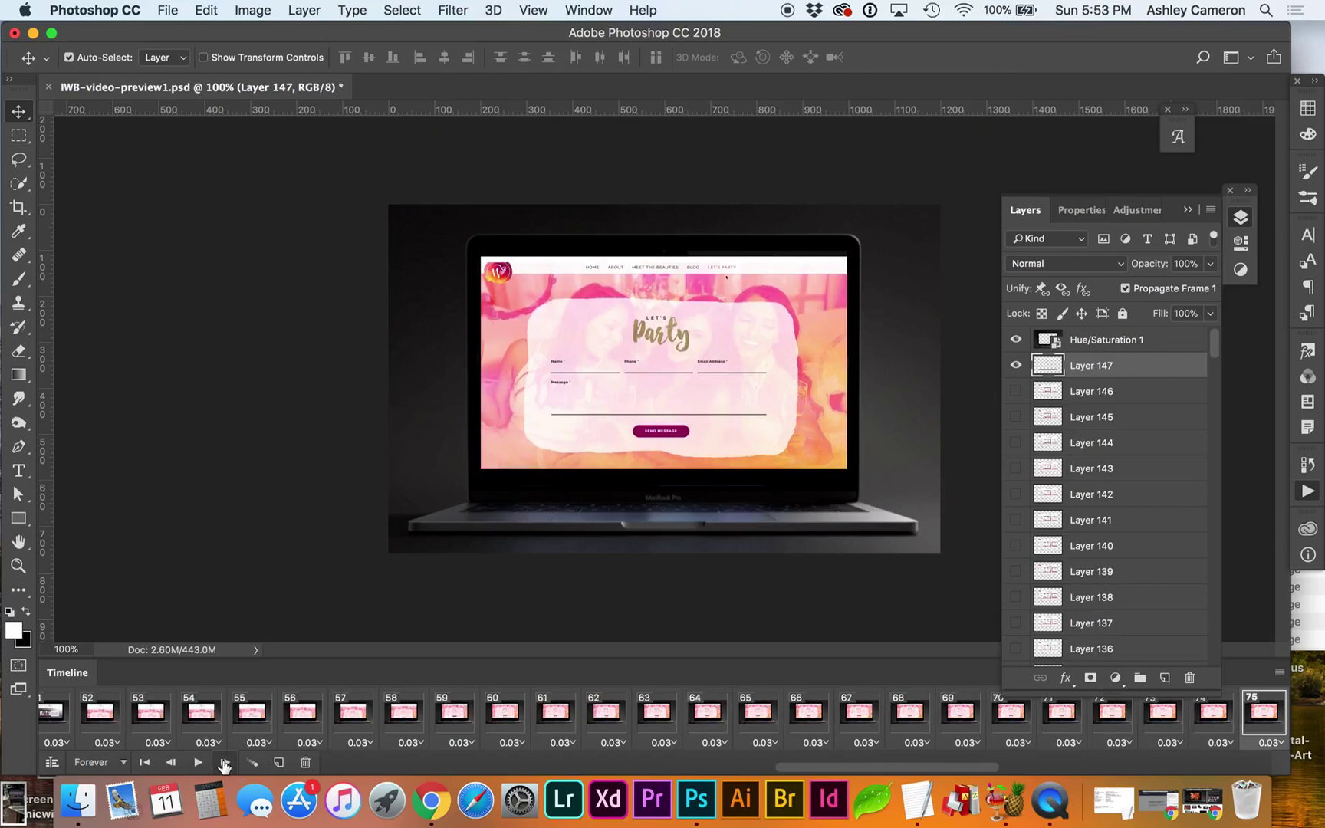
click(225, 762)
click(224, 762)
click(225, 762)
click(225, 762)
click(225, 763)
click(225, 762)
click(224, 762)
click(224, 762)
click(225, 762)
click(225, 762)
click(169, 762)
click(169, 762)
click(169, 762)
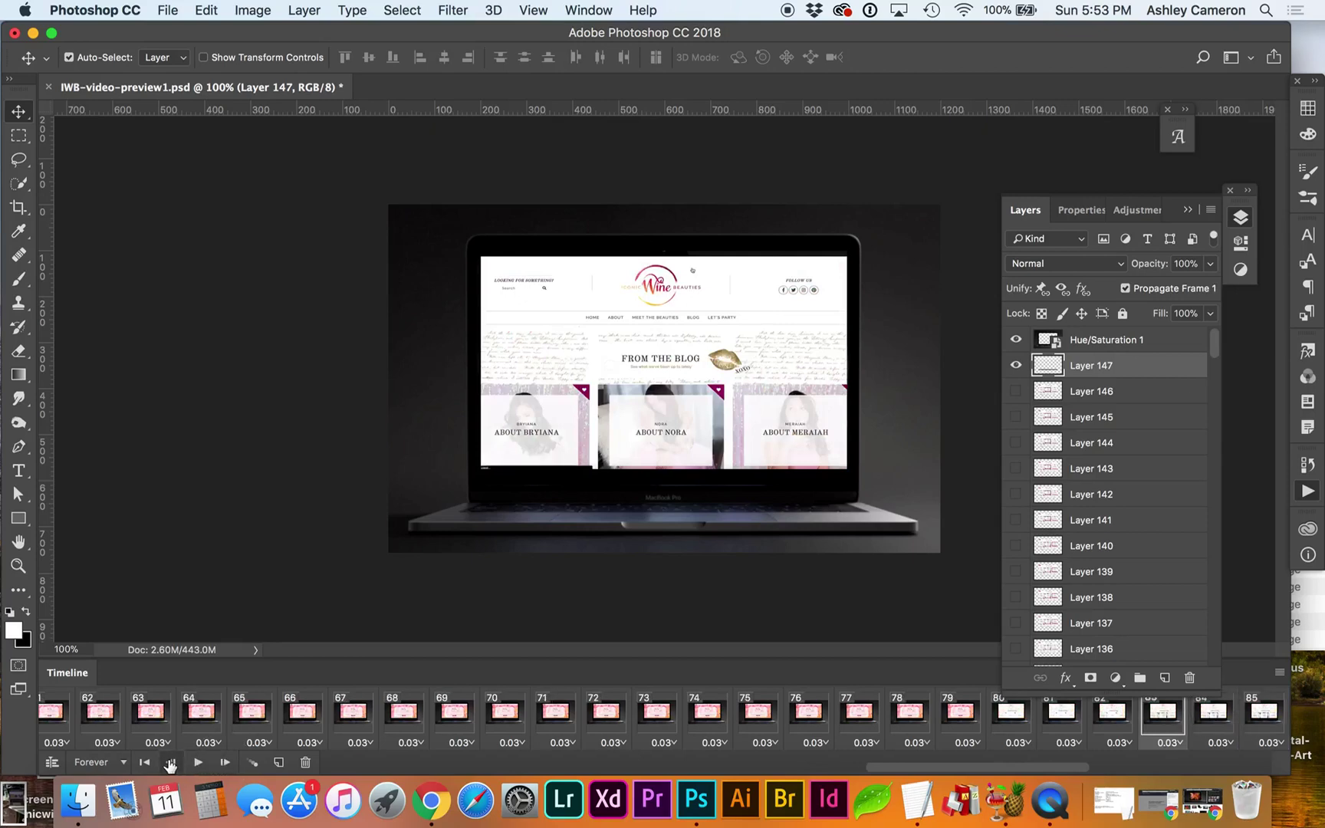
click(170, 762)
click(169, 762)
click(170, 762)
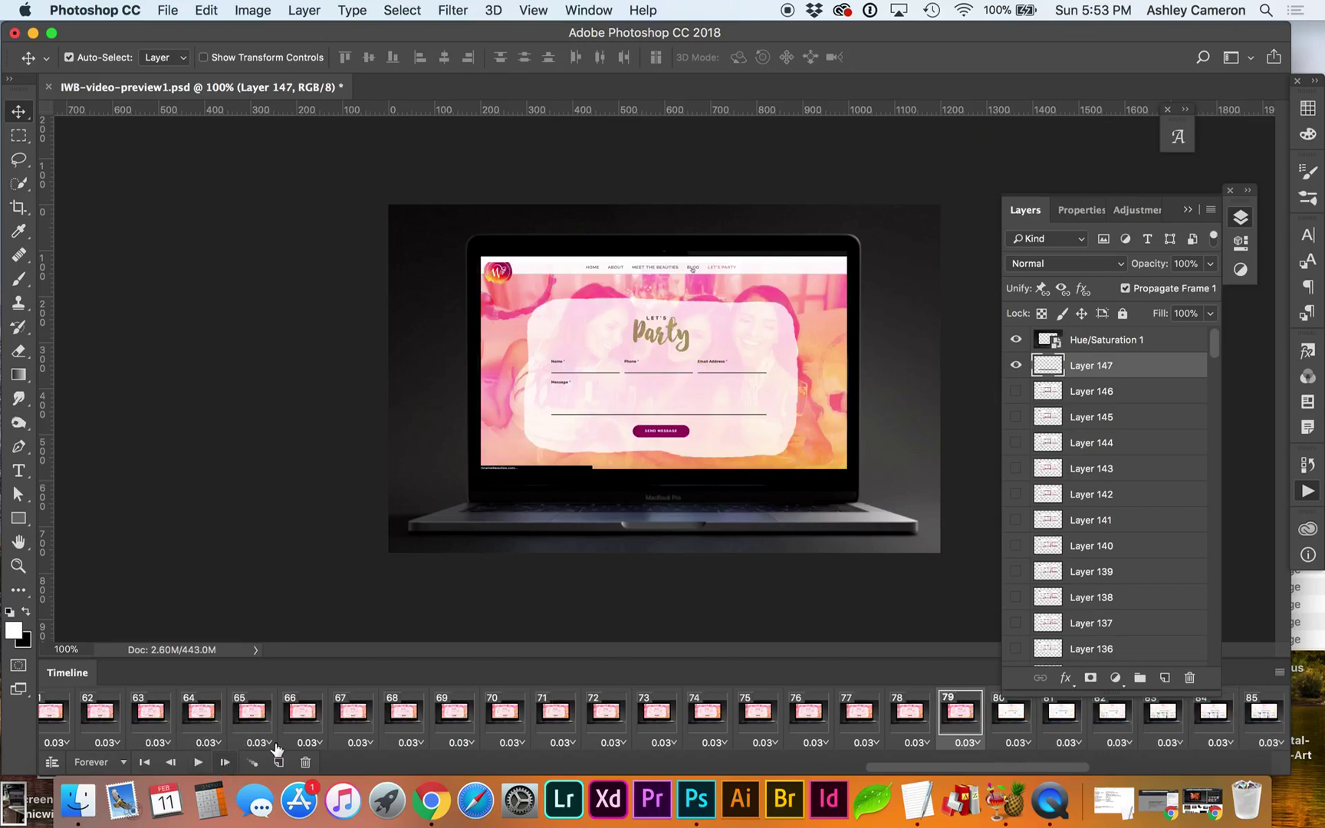
Step: Compare frames 84 and 85, then select frames 80 through 84 together
click(1209, 727)
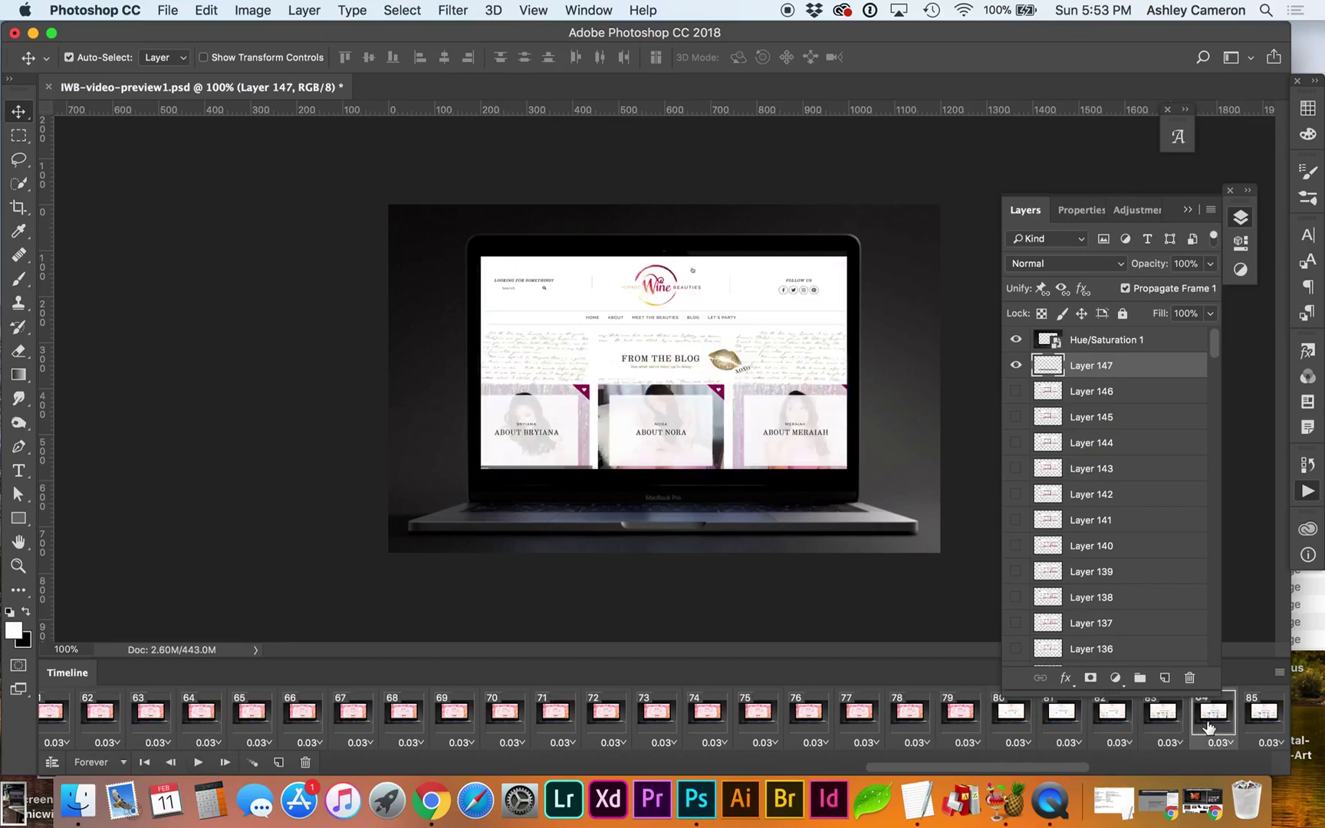
click(1264, 720)
click(1216, 717)
shift+click(1011, 717)
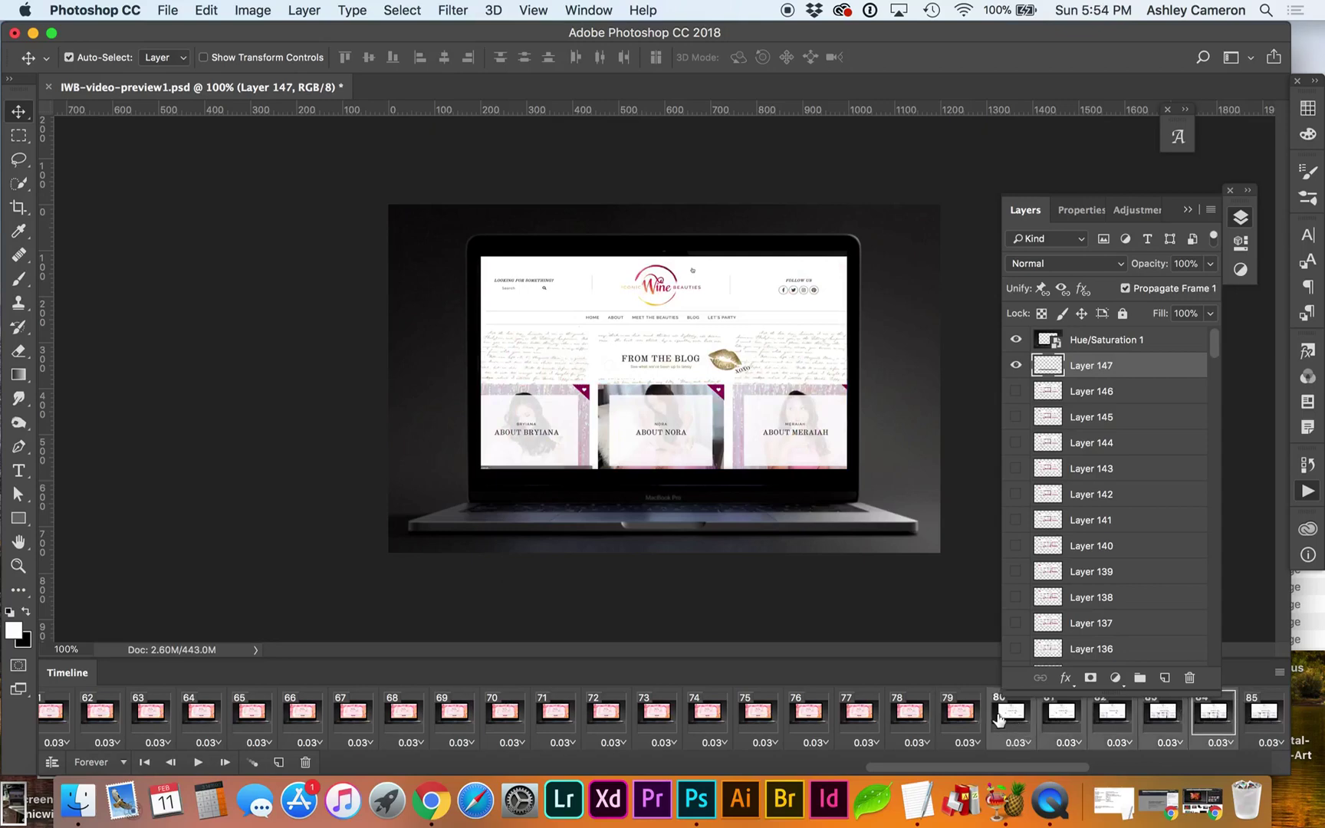
click(304, 763)
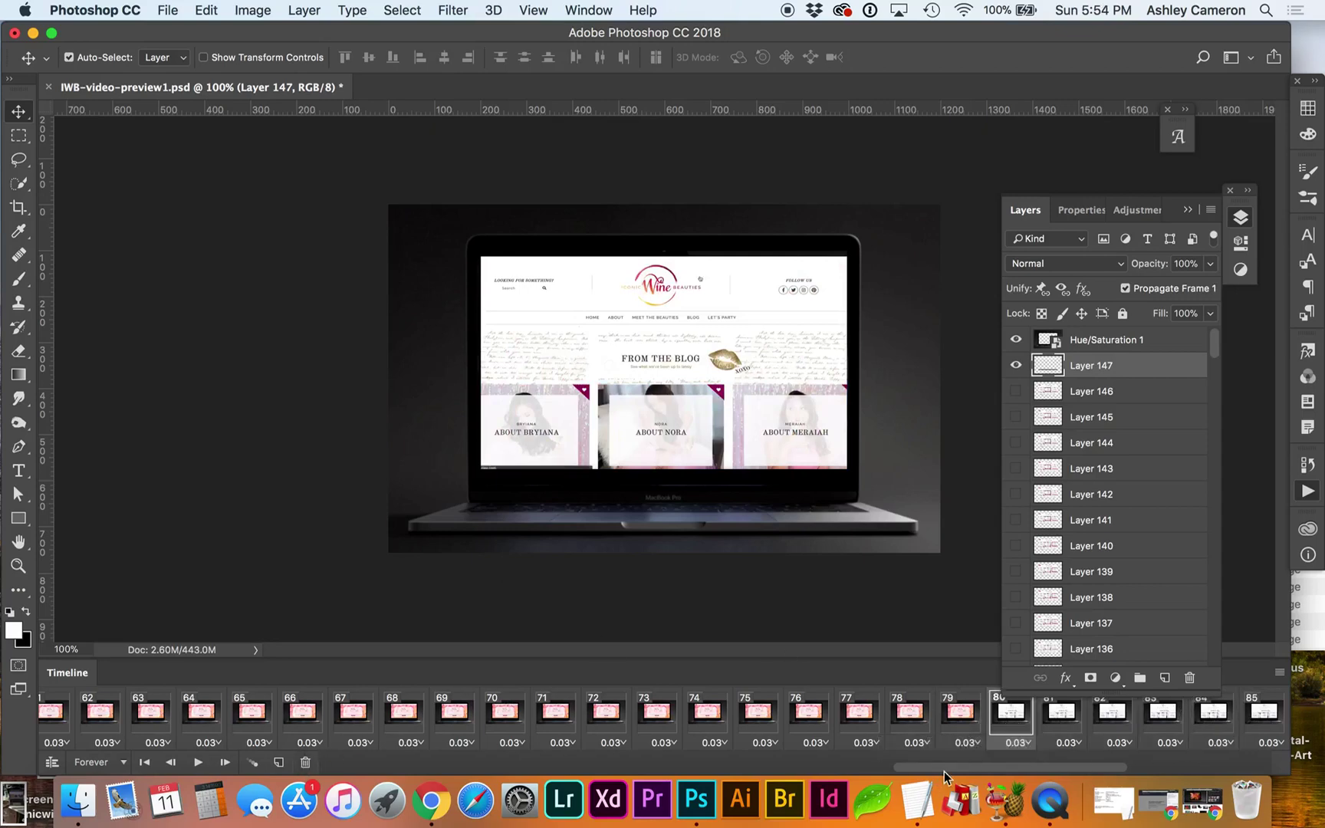
drag(944, 769, 1118, 770)
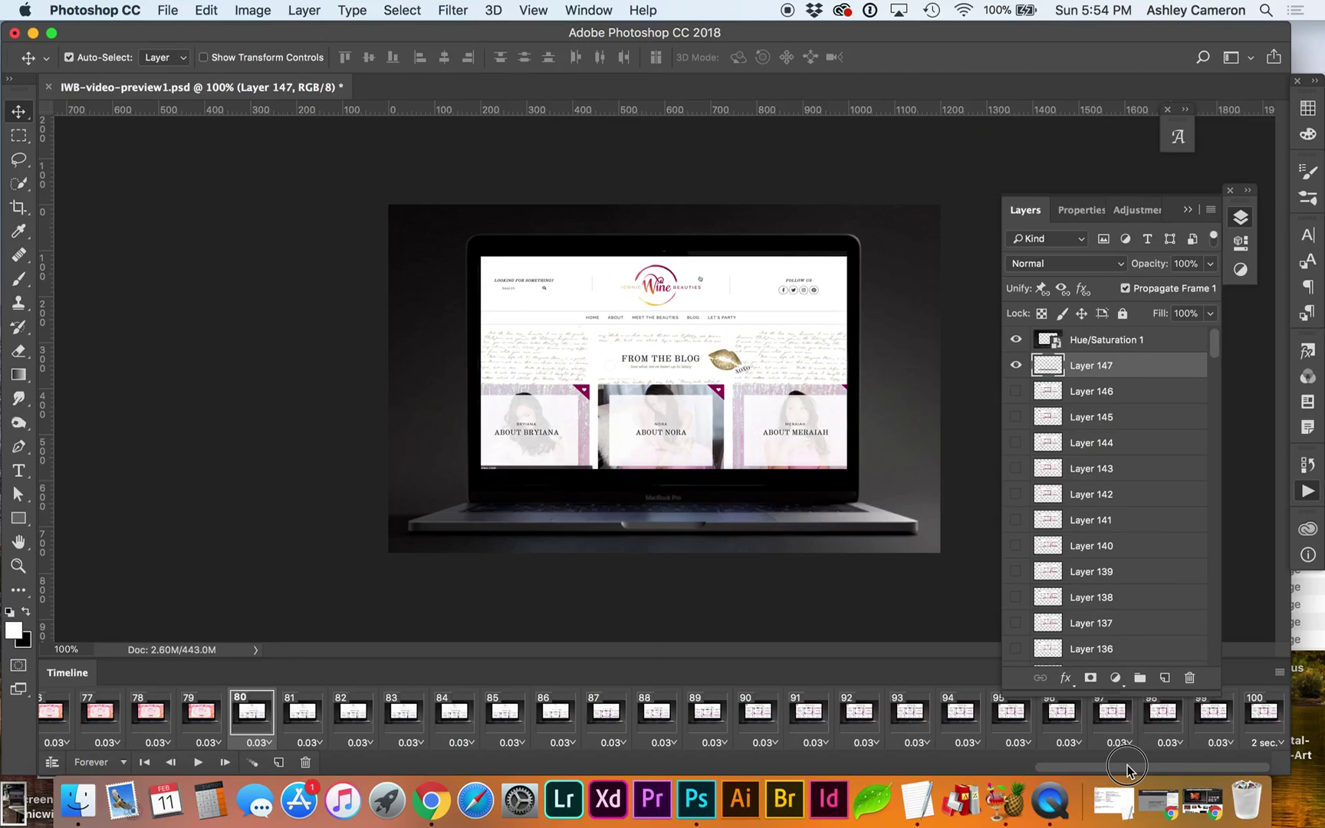
drag(1127, 767, 279, 764)
click(196, 762)
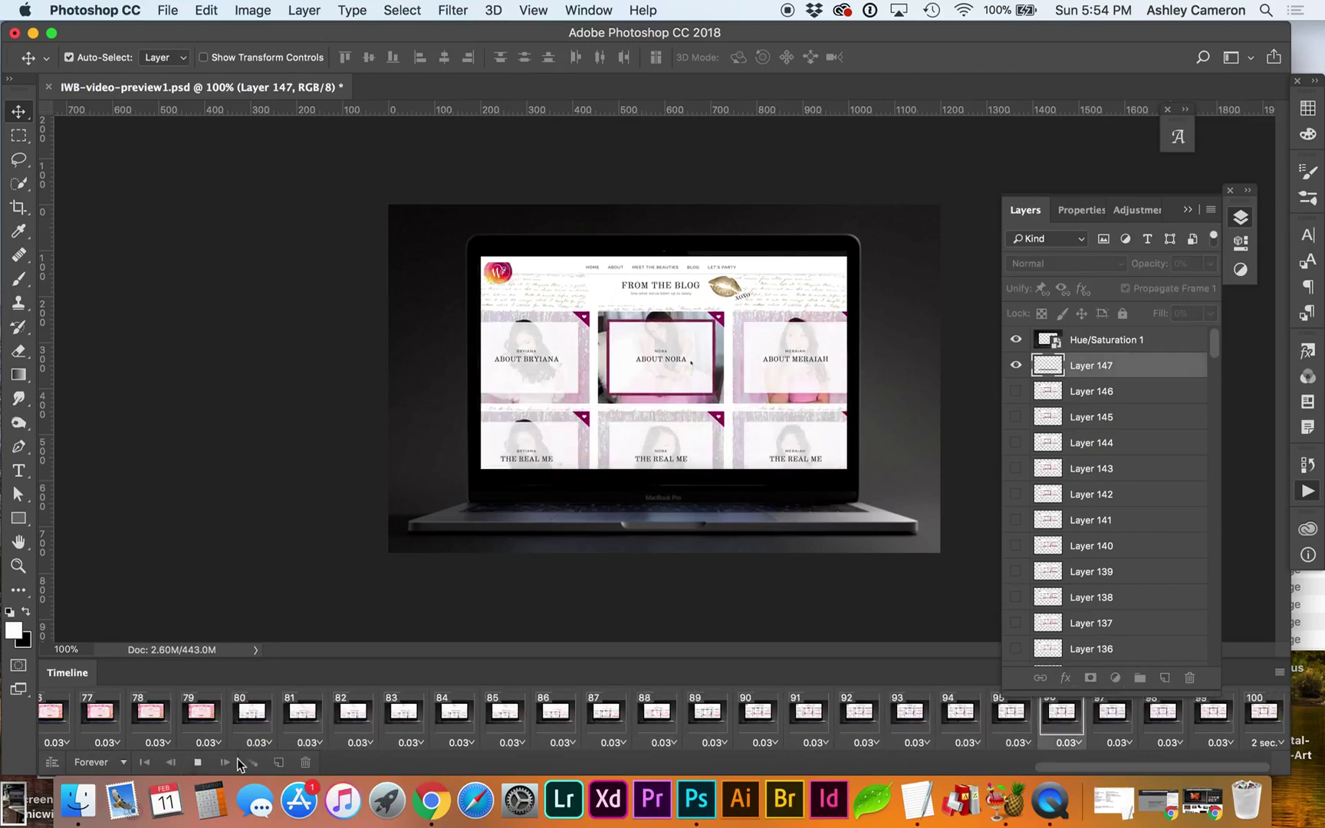
click(144, 763)
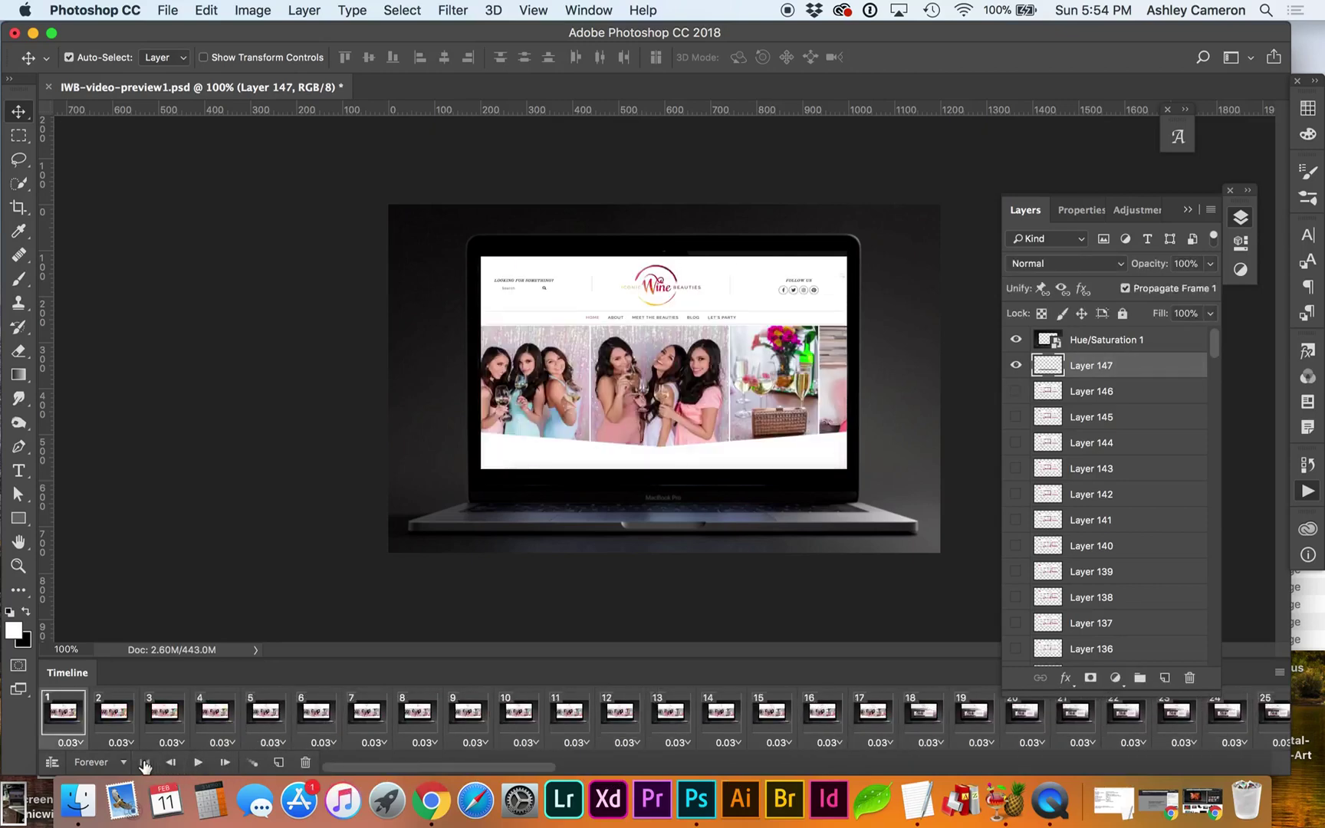
click(196, 763)
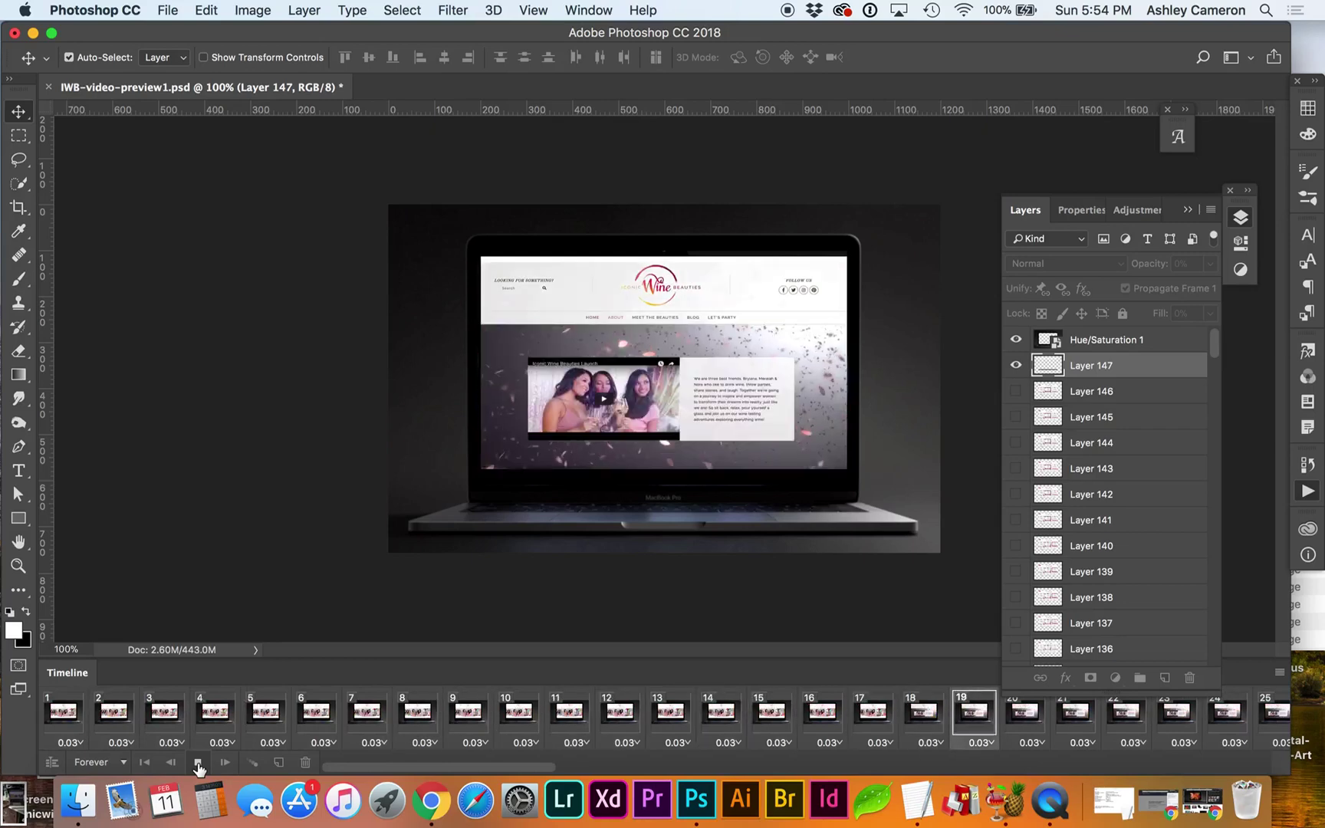
Step: Change the delay of final frame 100 from 2 to 3 seconds
click(197, 763)
scroll(741, 704, right, 10)
scroll(742, 703, right, 15)
click(1279, 743)
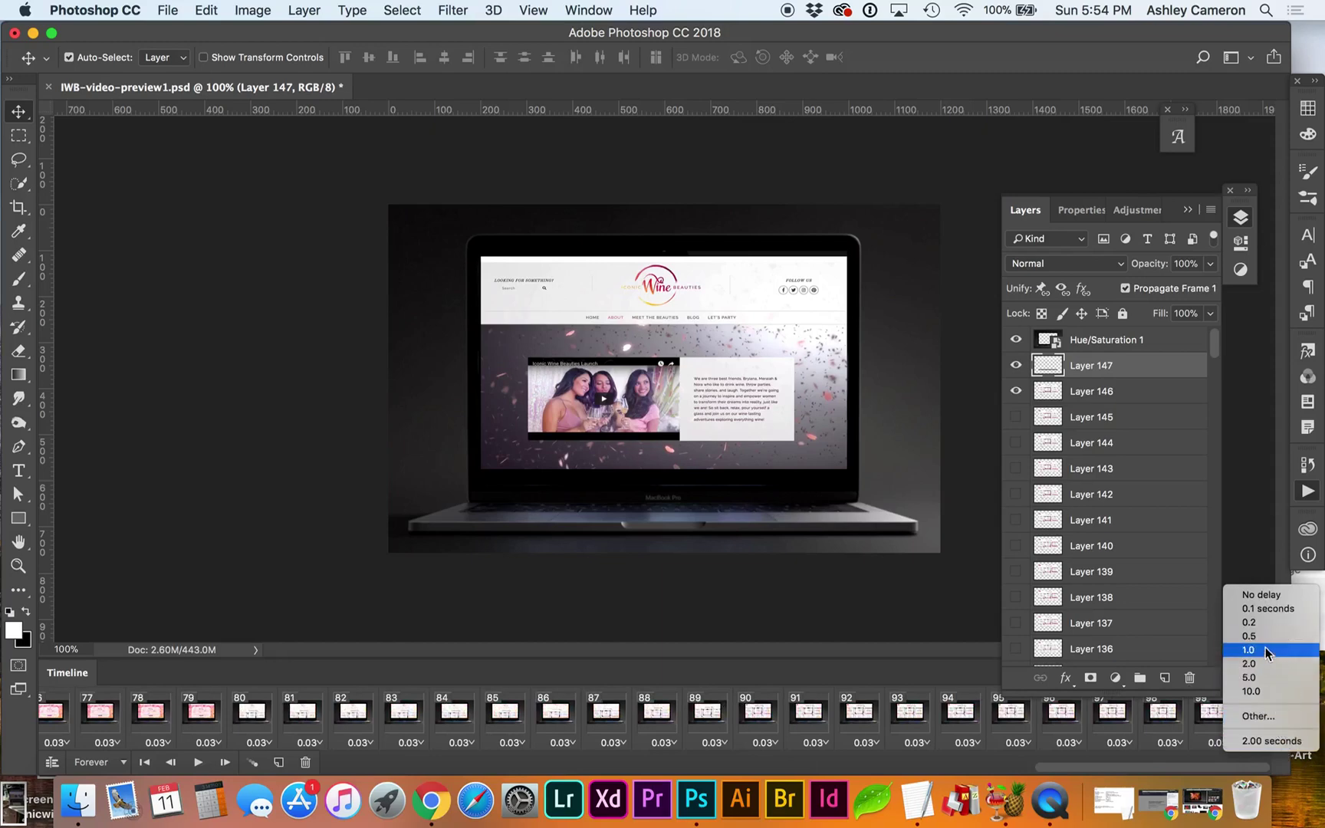
click(1260, 716)
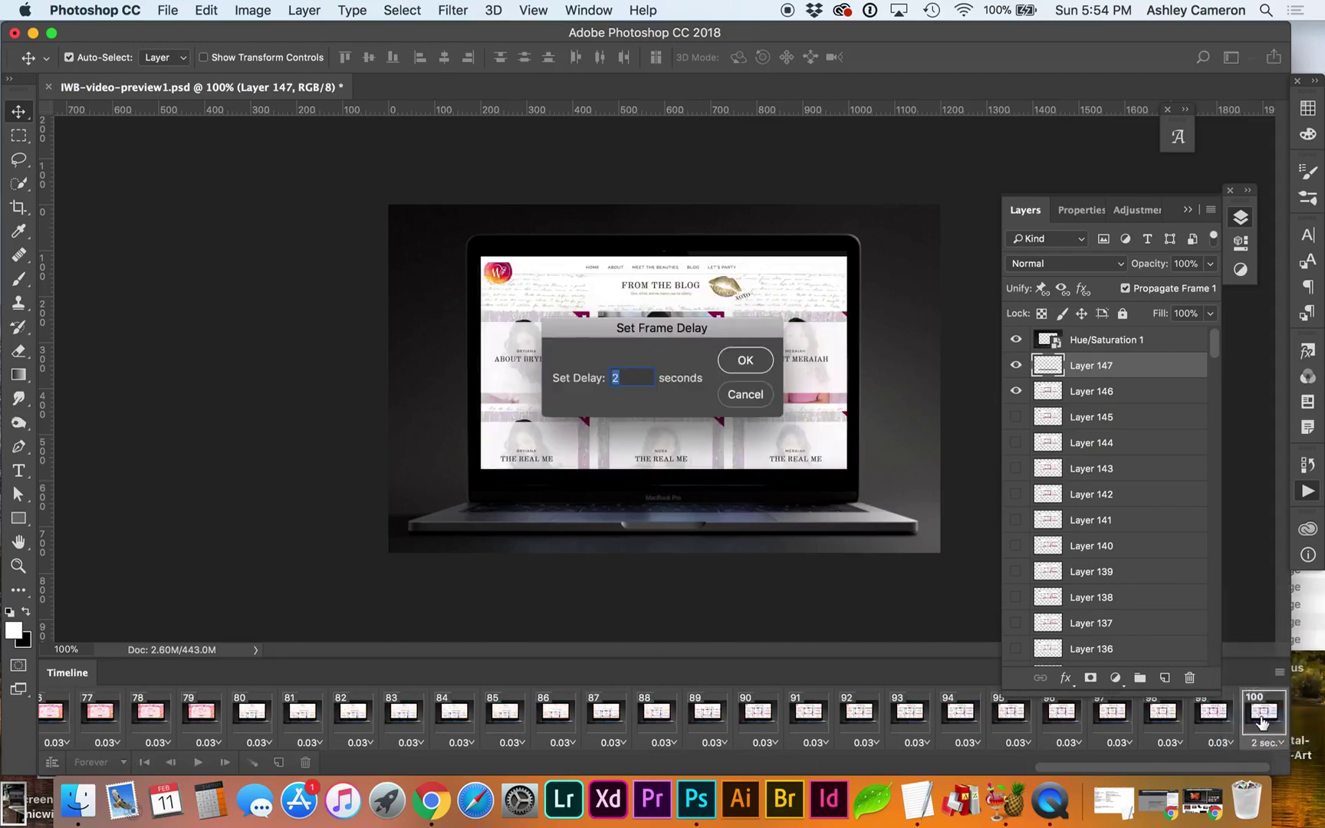
text(3)
click(742, 365)
Step: Save IWB-video-preview1.psd with the new frame delay
key(super+s)
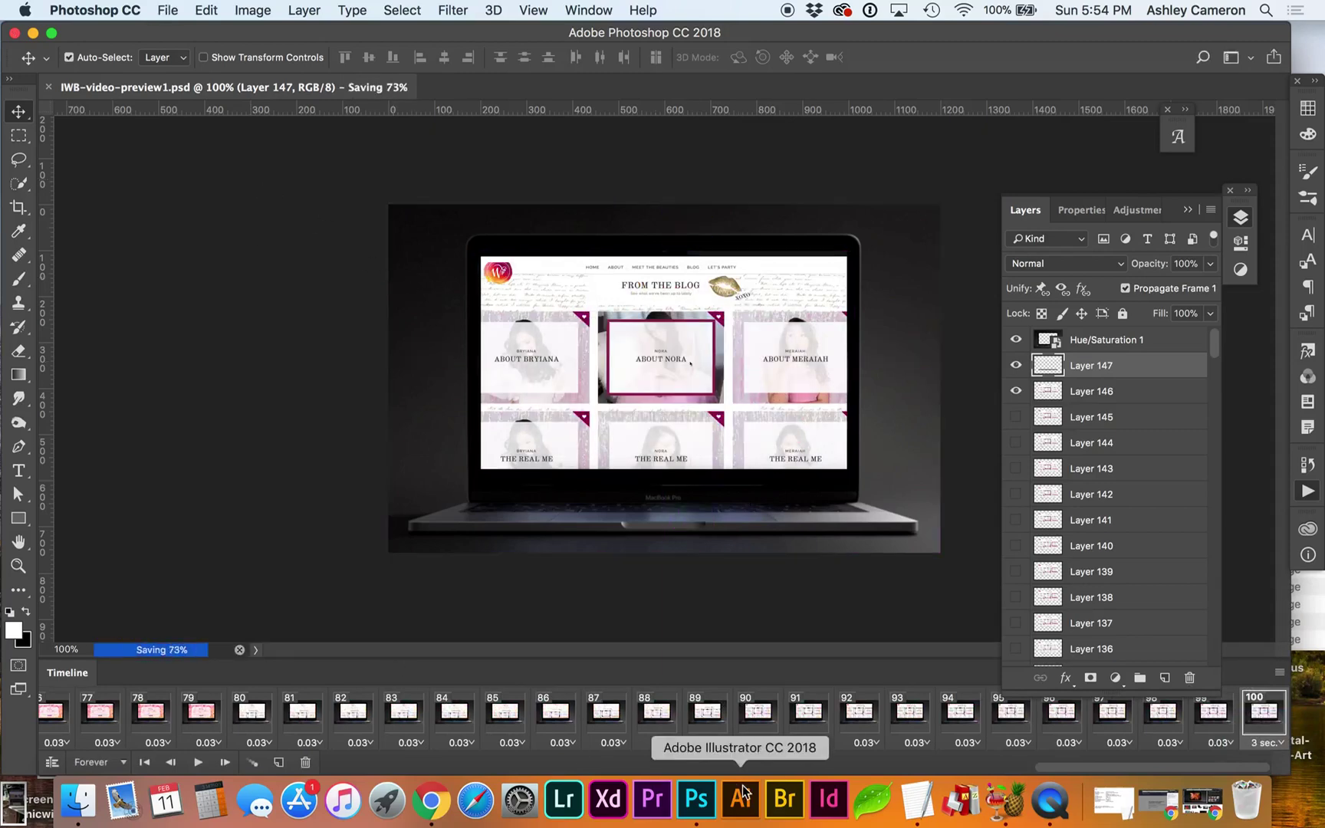
scroll(578, 708, left, 10)
scroll(578, 708, left, 10)
Step: Play the animation from frame 1 and from frame 2 to review it
click(67, 725)
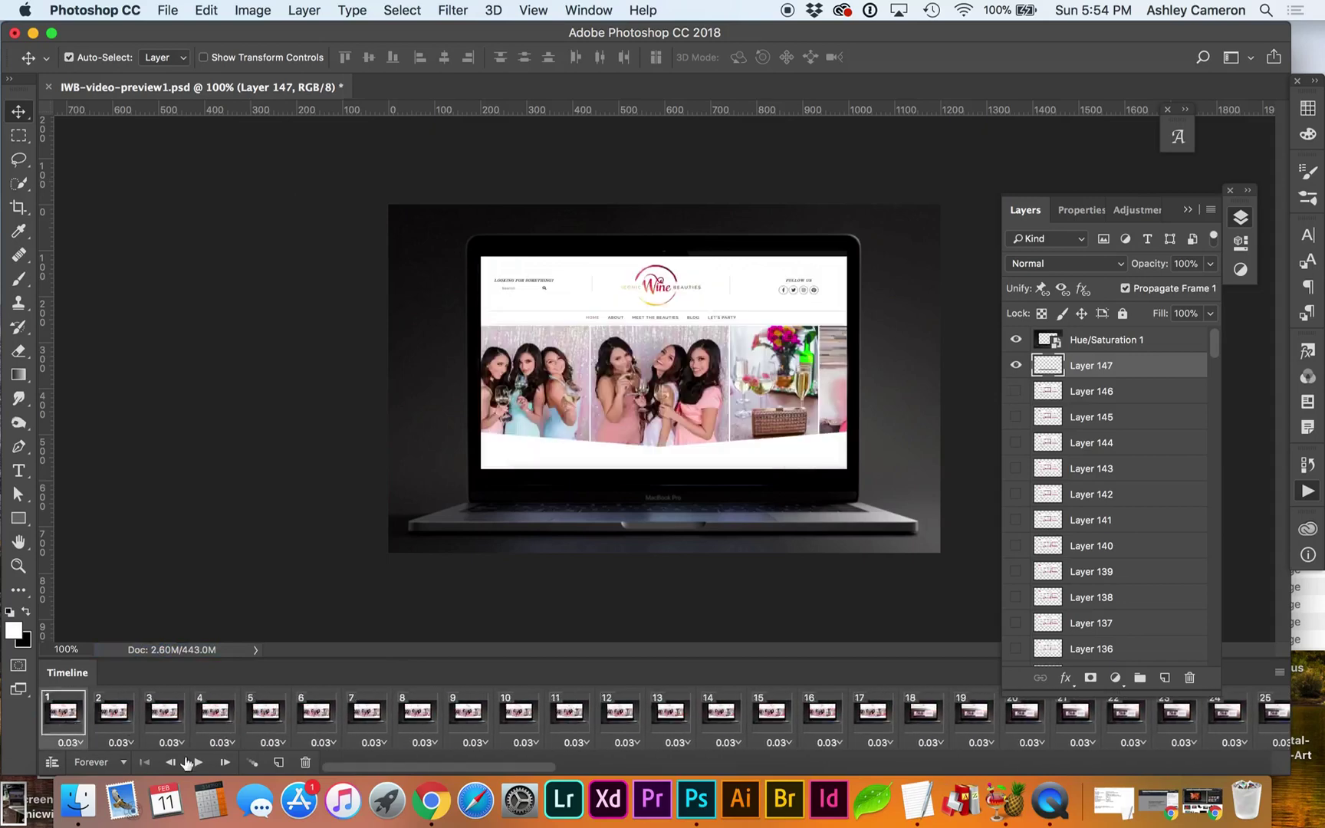
click(197, 762)
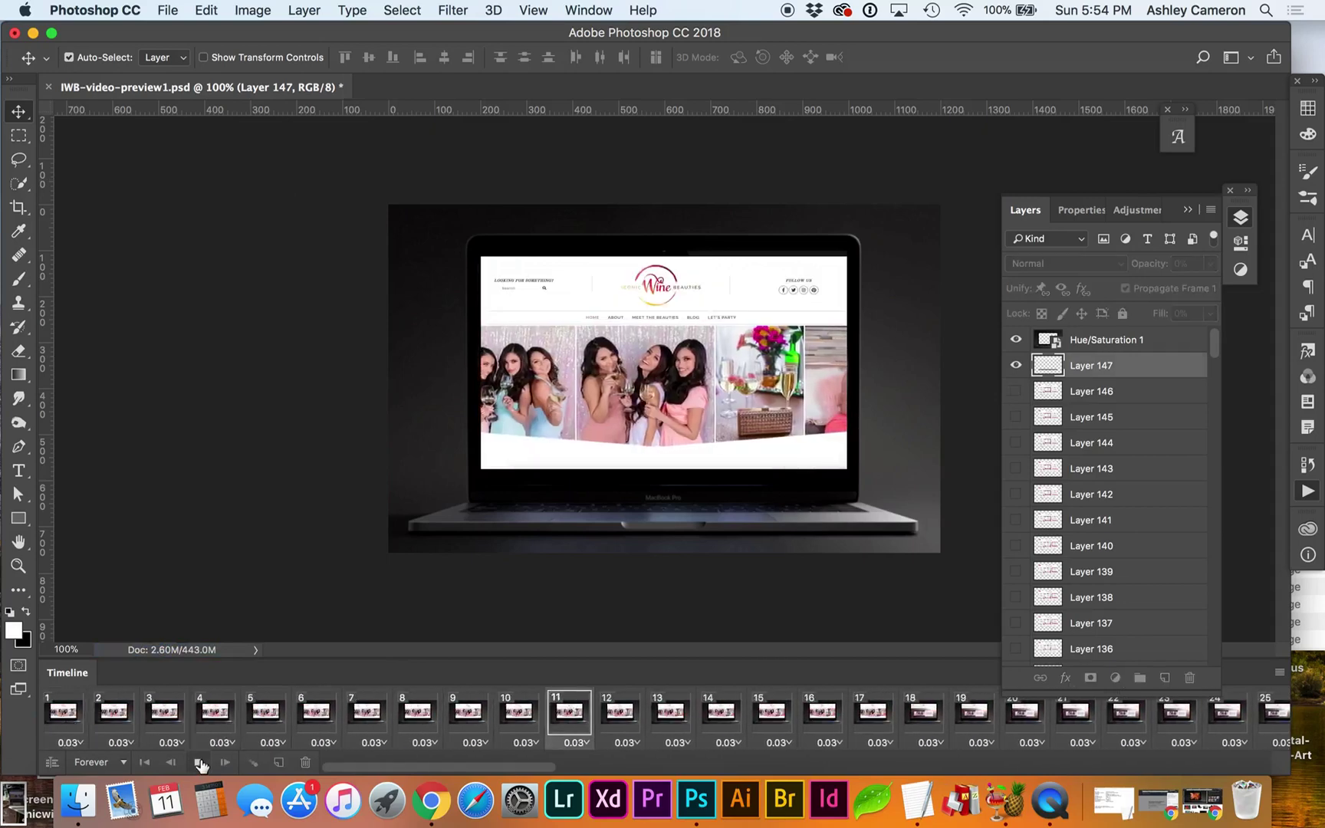
click(198, 762)
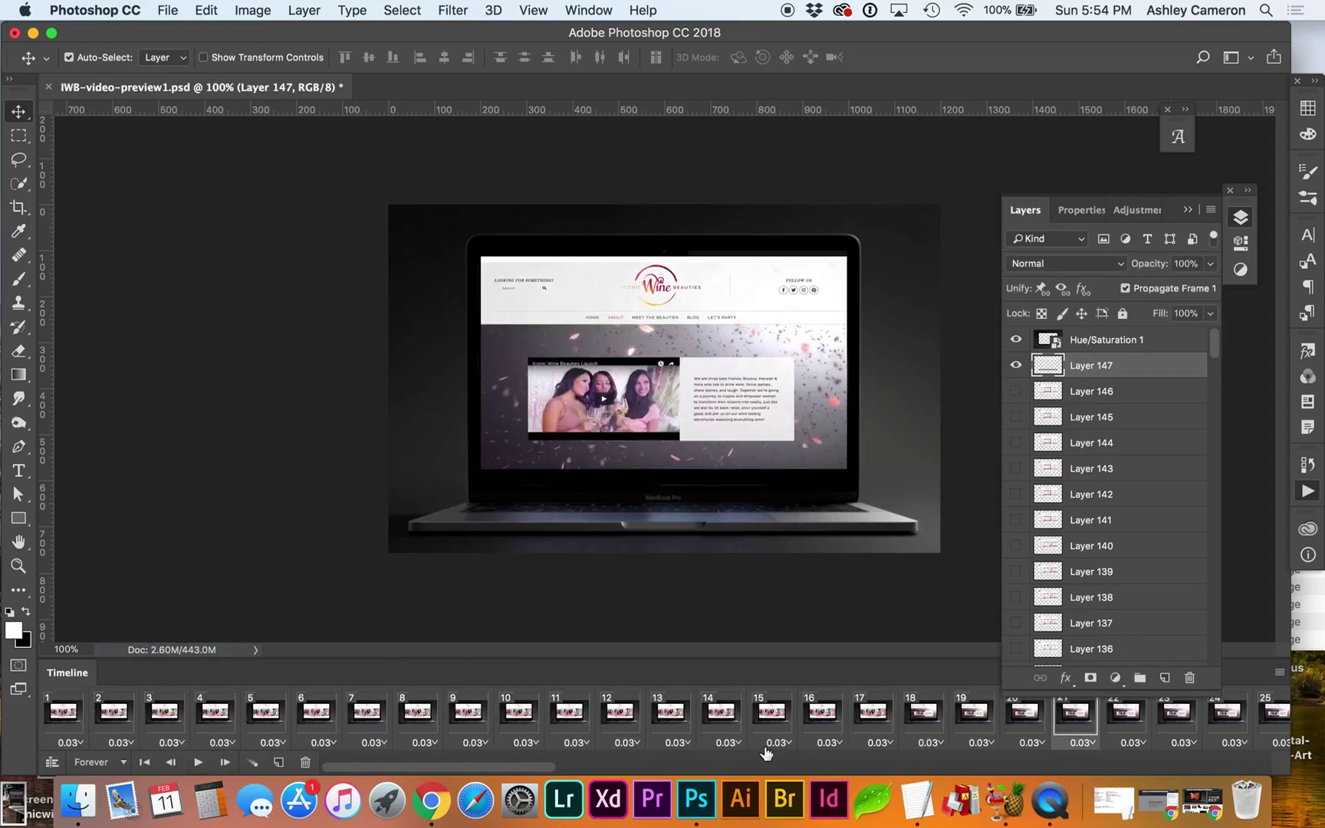
click(115, 723)
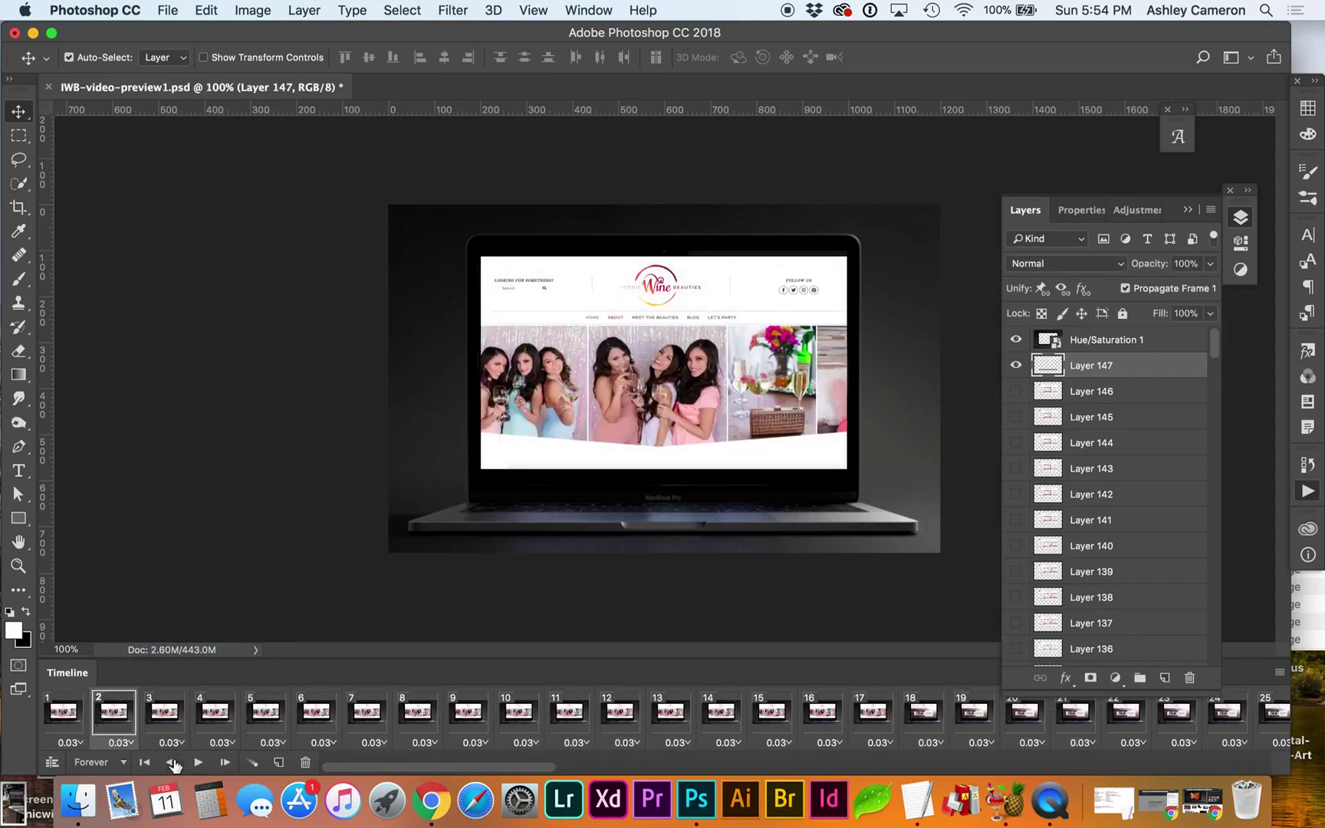
click(198, 762)
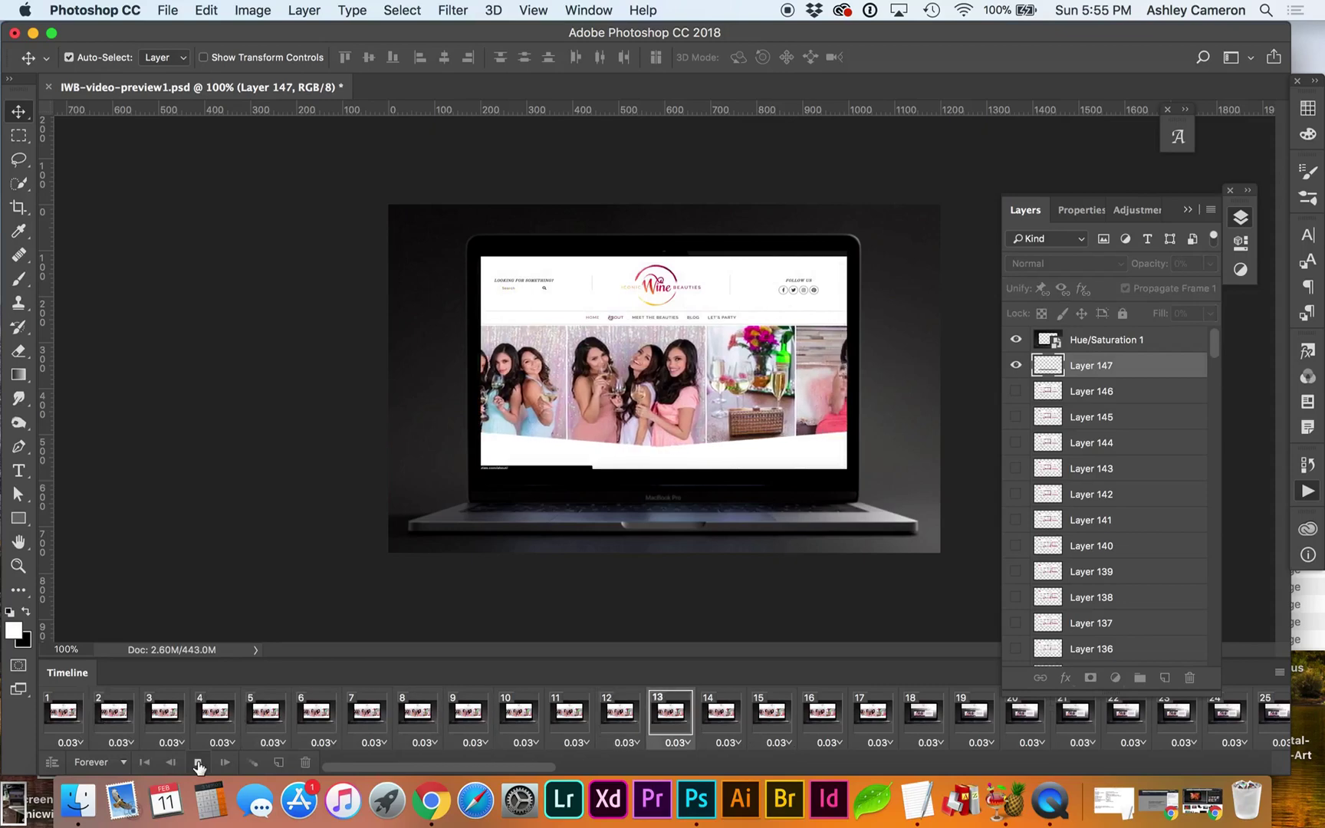
click(198, 762)
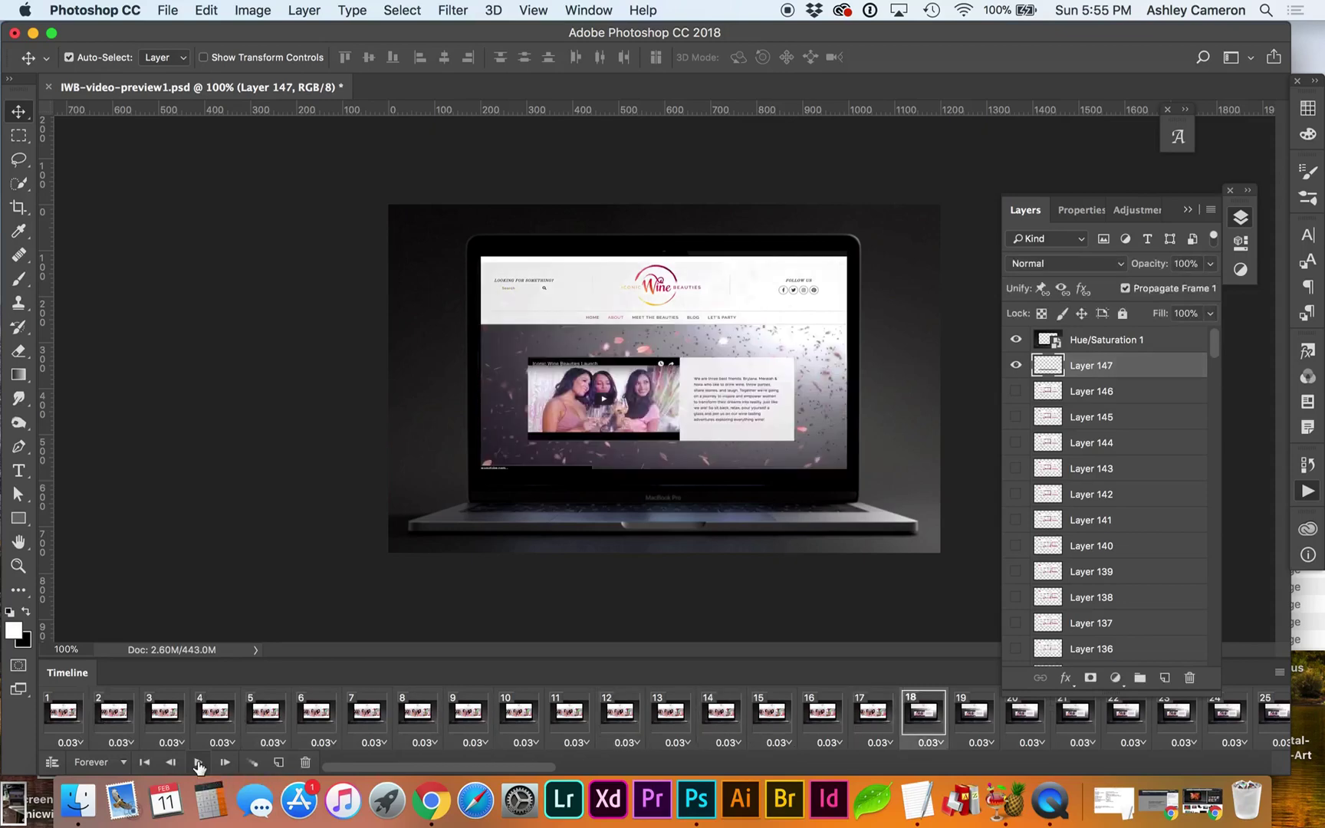
Step: Step back to frame 13 and compare it with its neighbouring frames
click(851, 725)
click(811, 729)
click(753, 727)
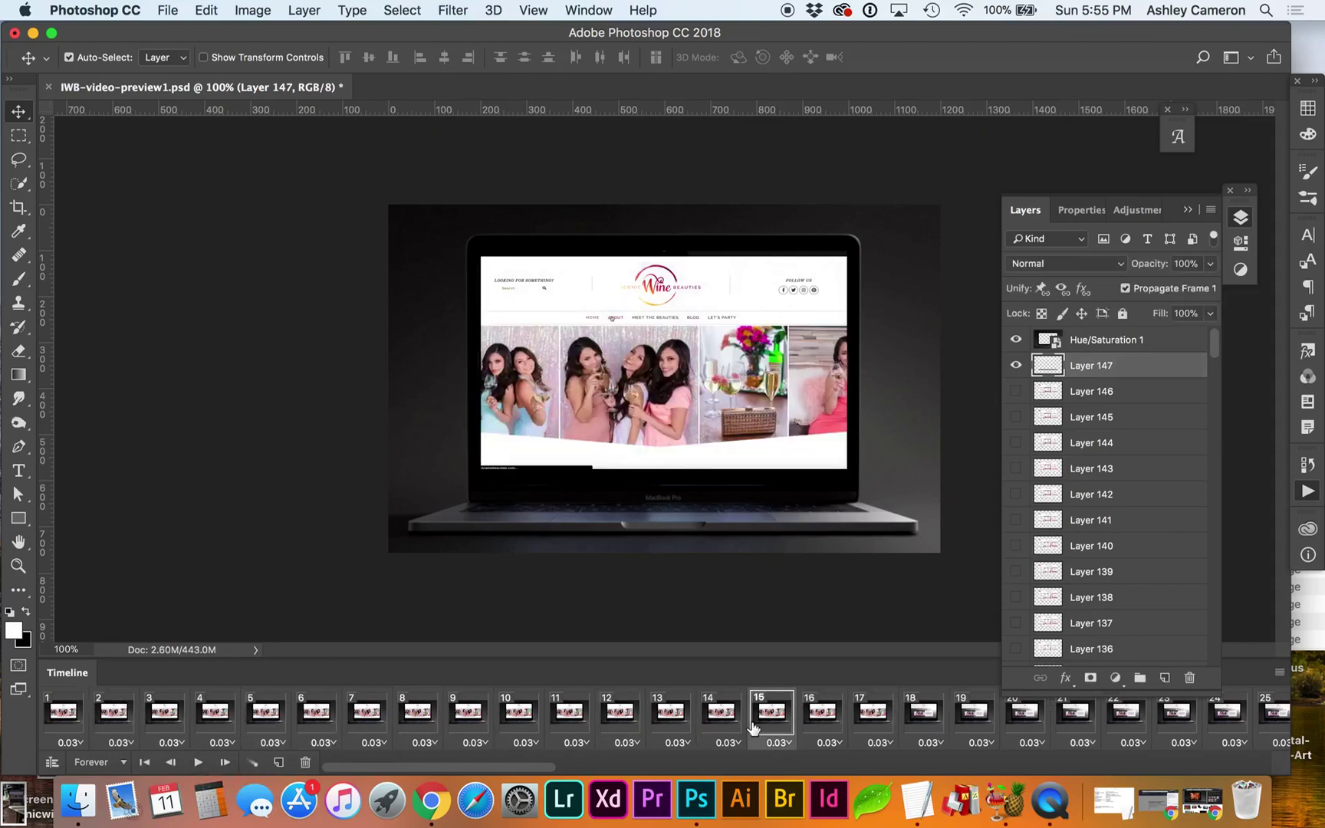
click(697, 724)
click(667, 724)
click(627, 721)
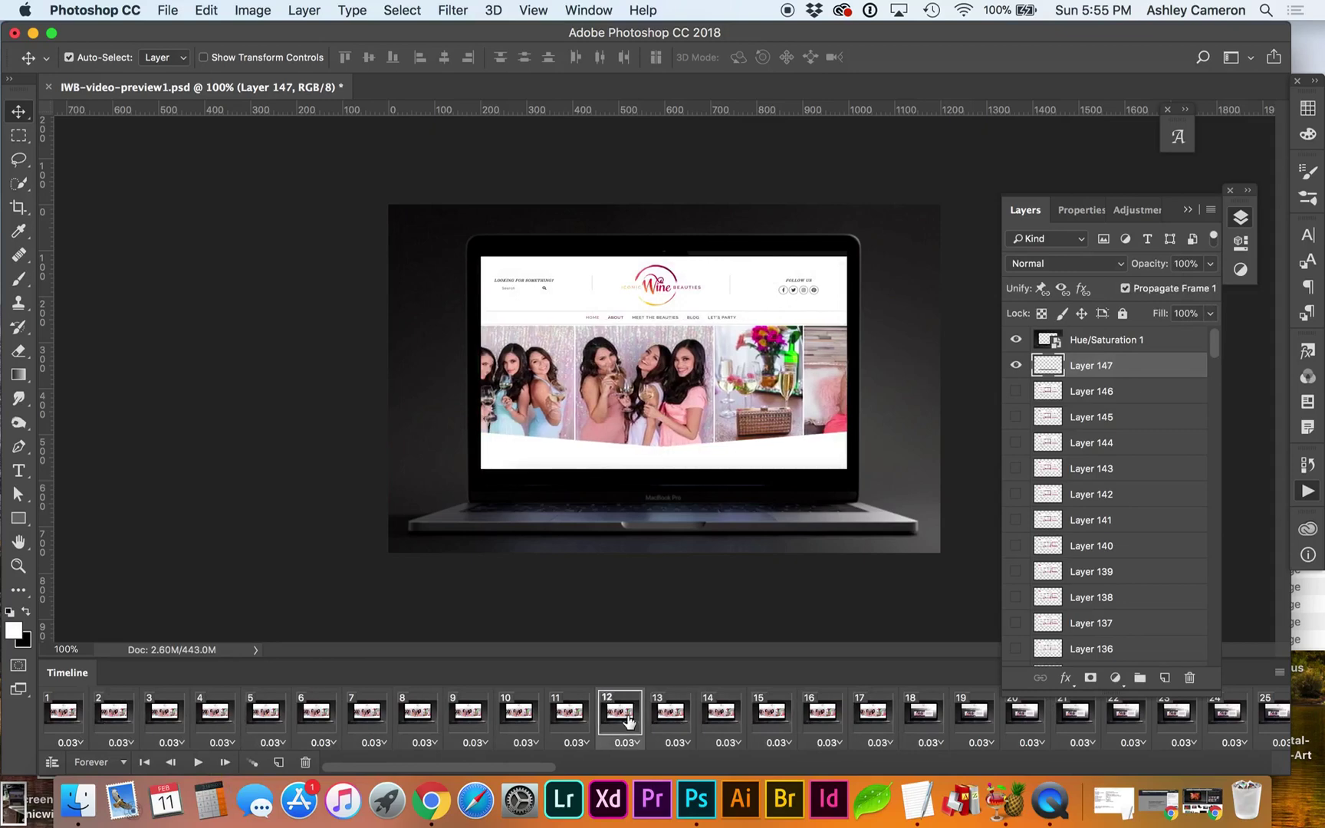
click(677, 717)
click(718, 717)
click(767, 716)
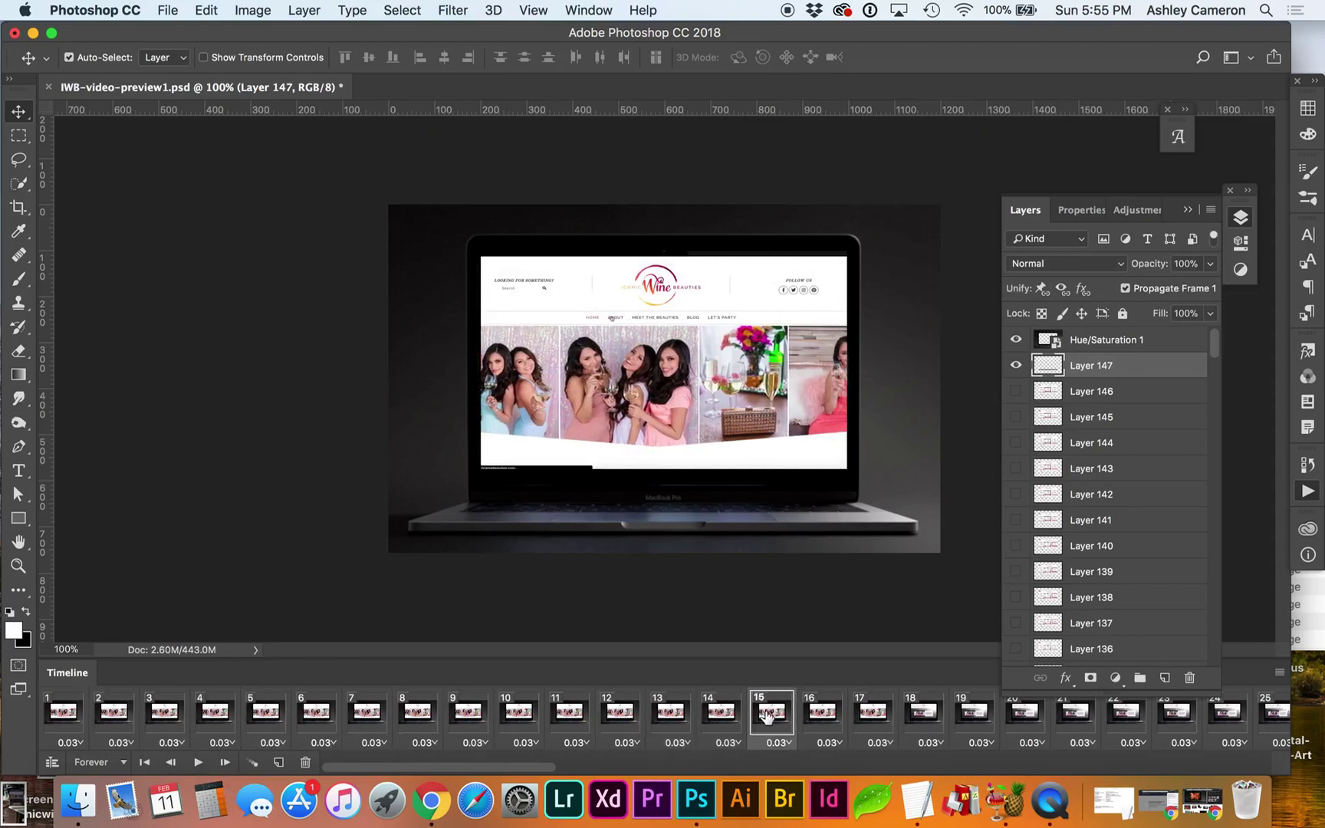
click(672, 715)
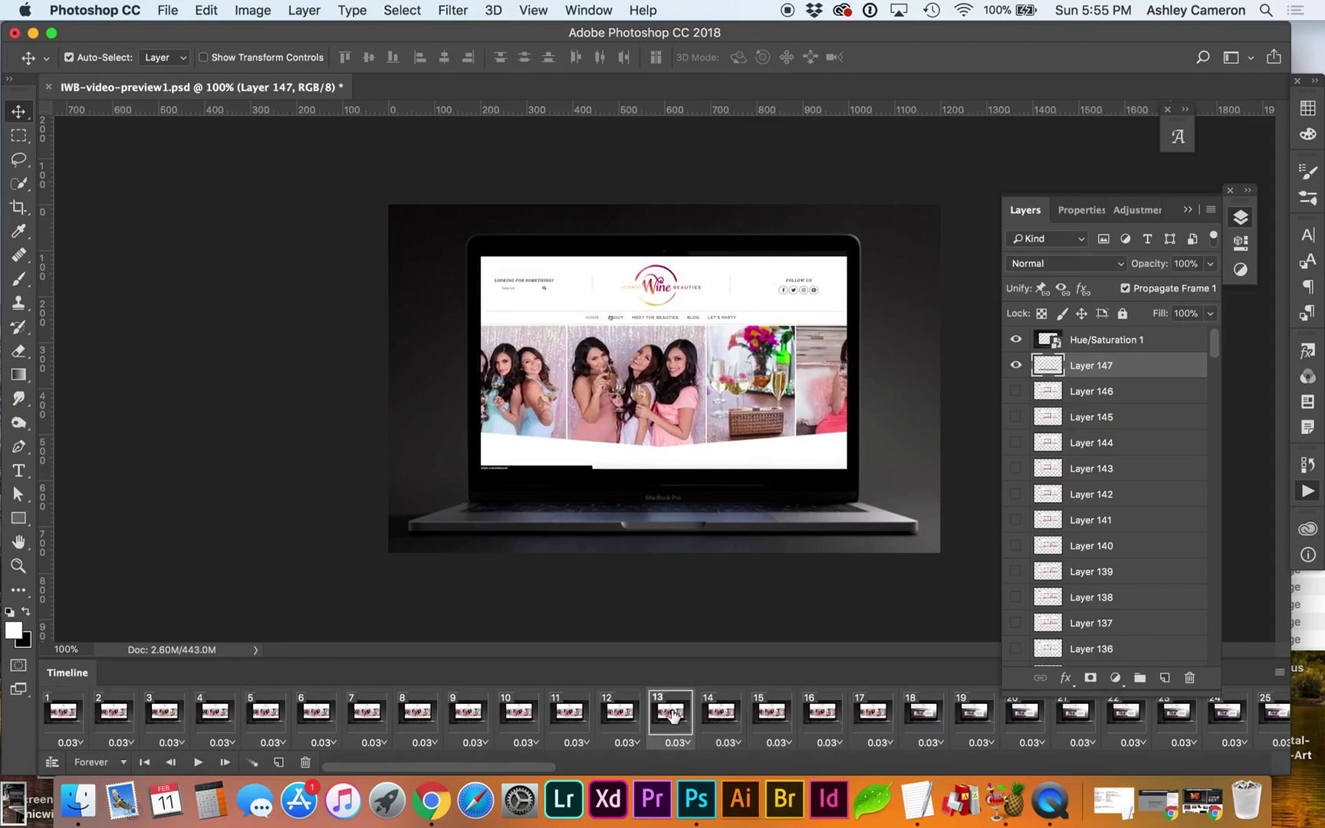
Step: Replay from frame 7 and compare frames 11, 12 and 13
click(366, 725)
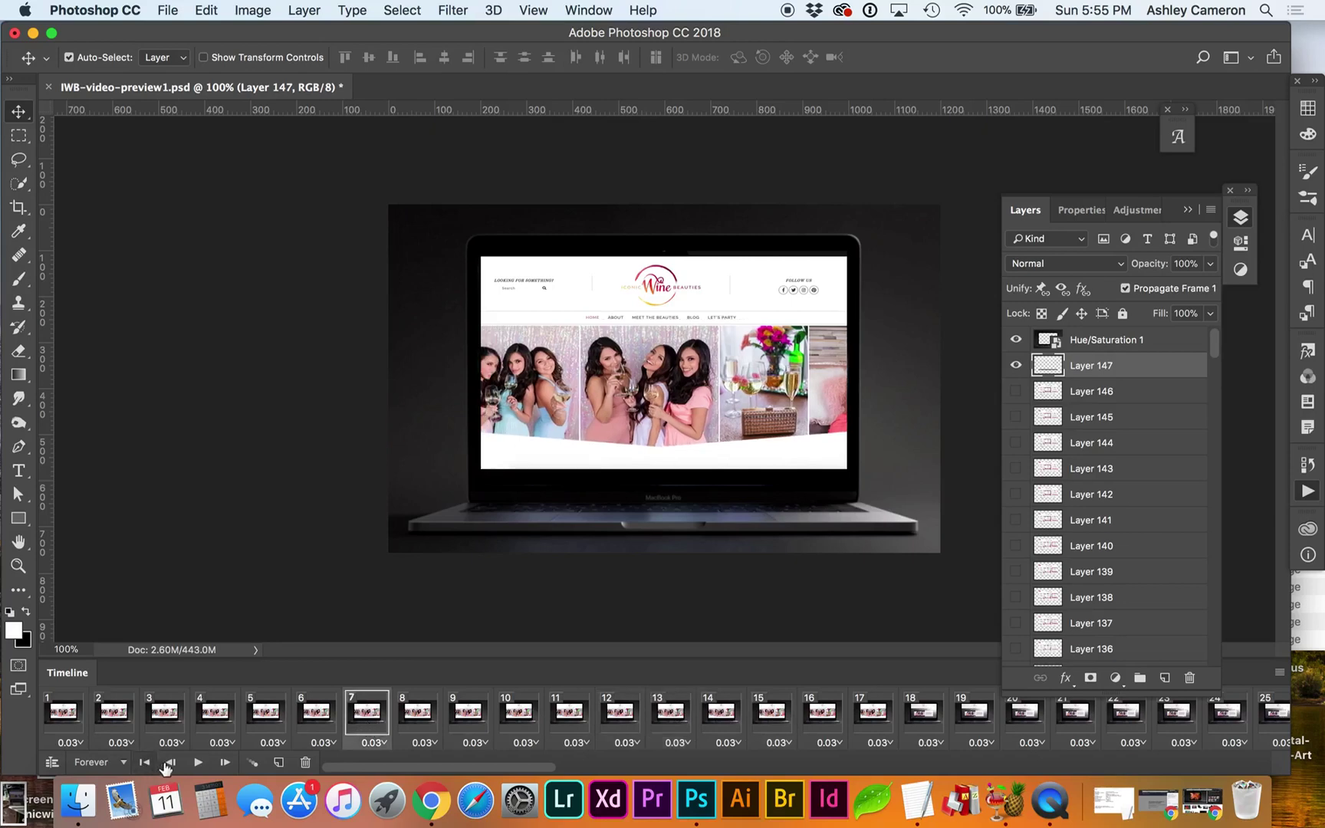
click(198, 762)
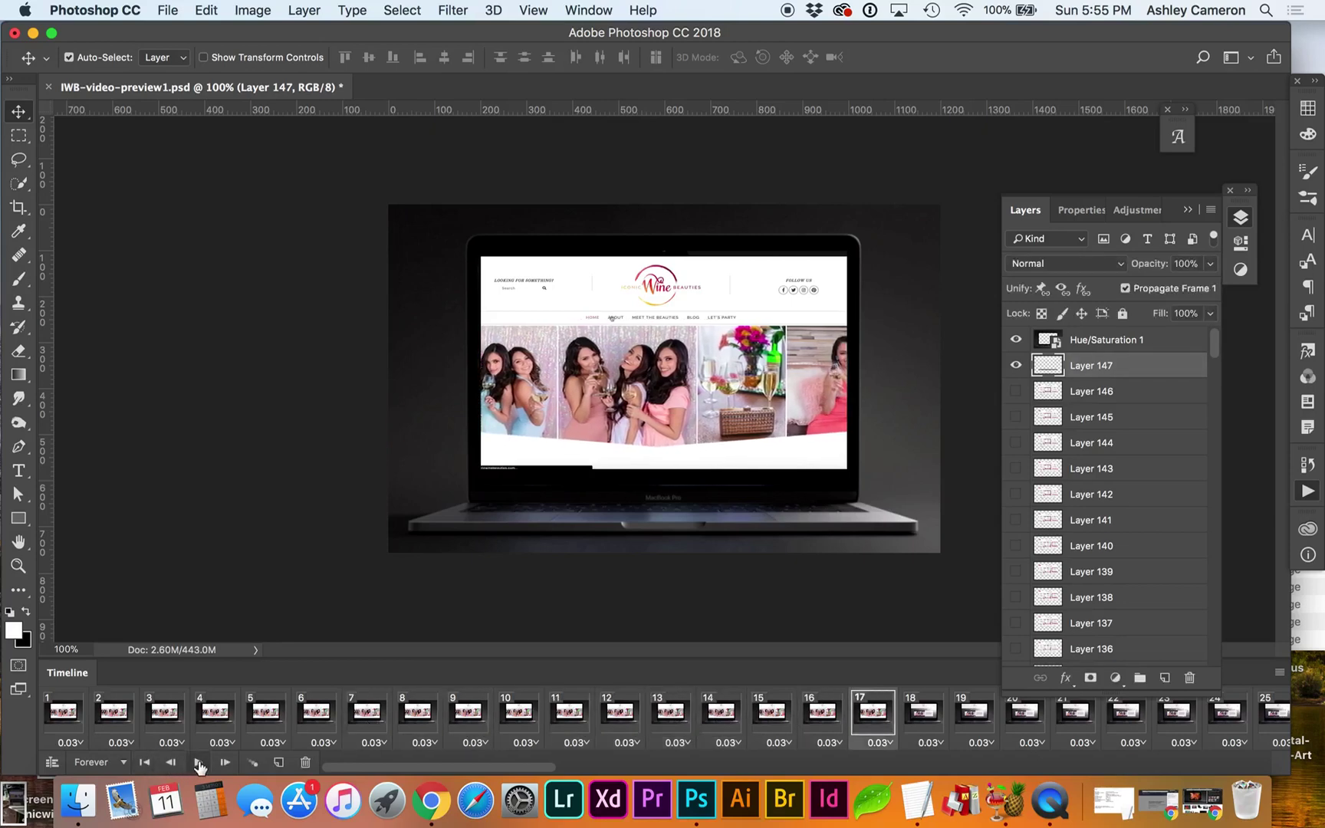
click(661, 720)
click(627, 724)
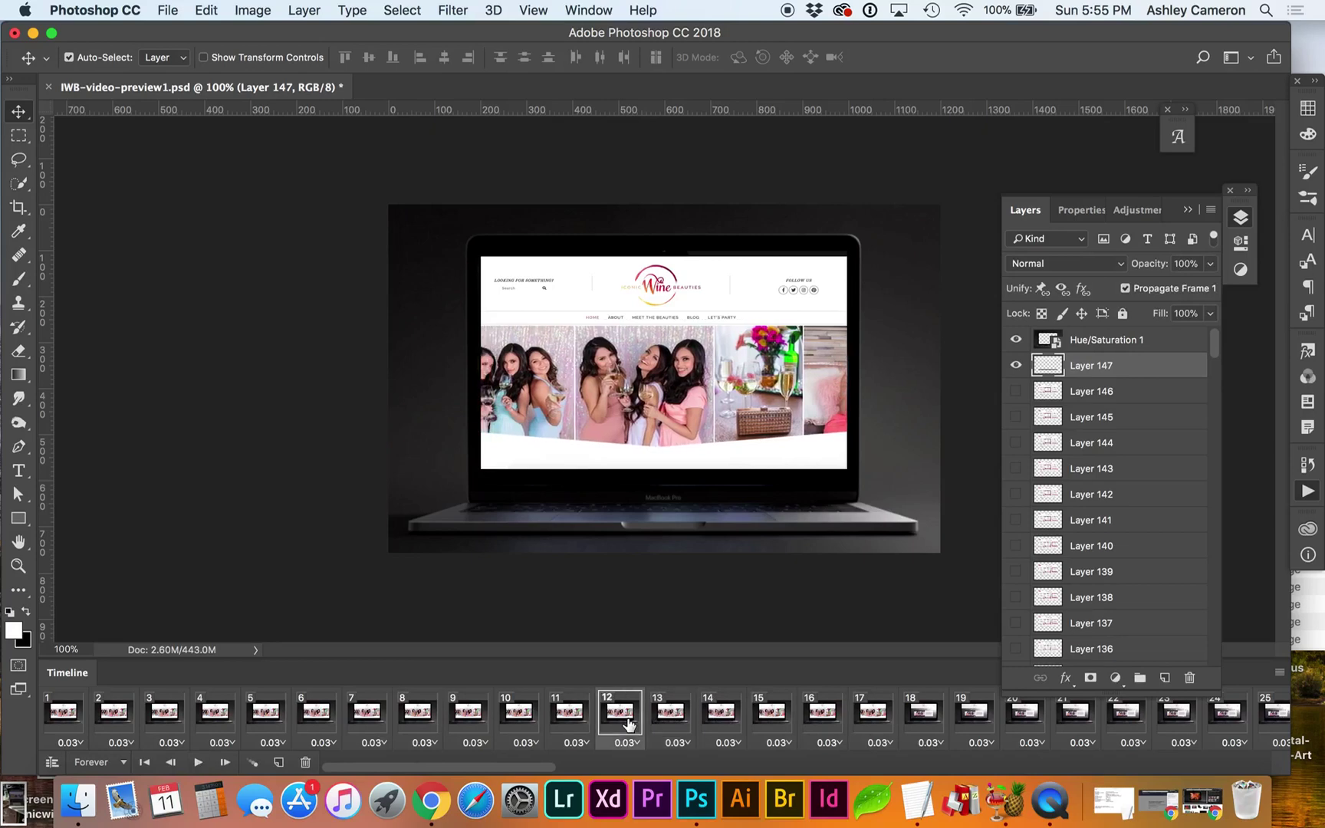
click(585, 720)
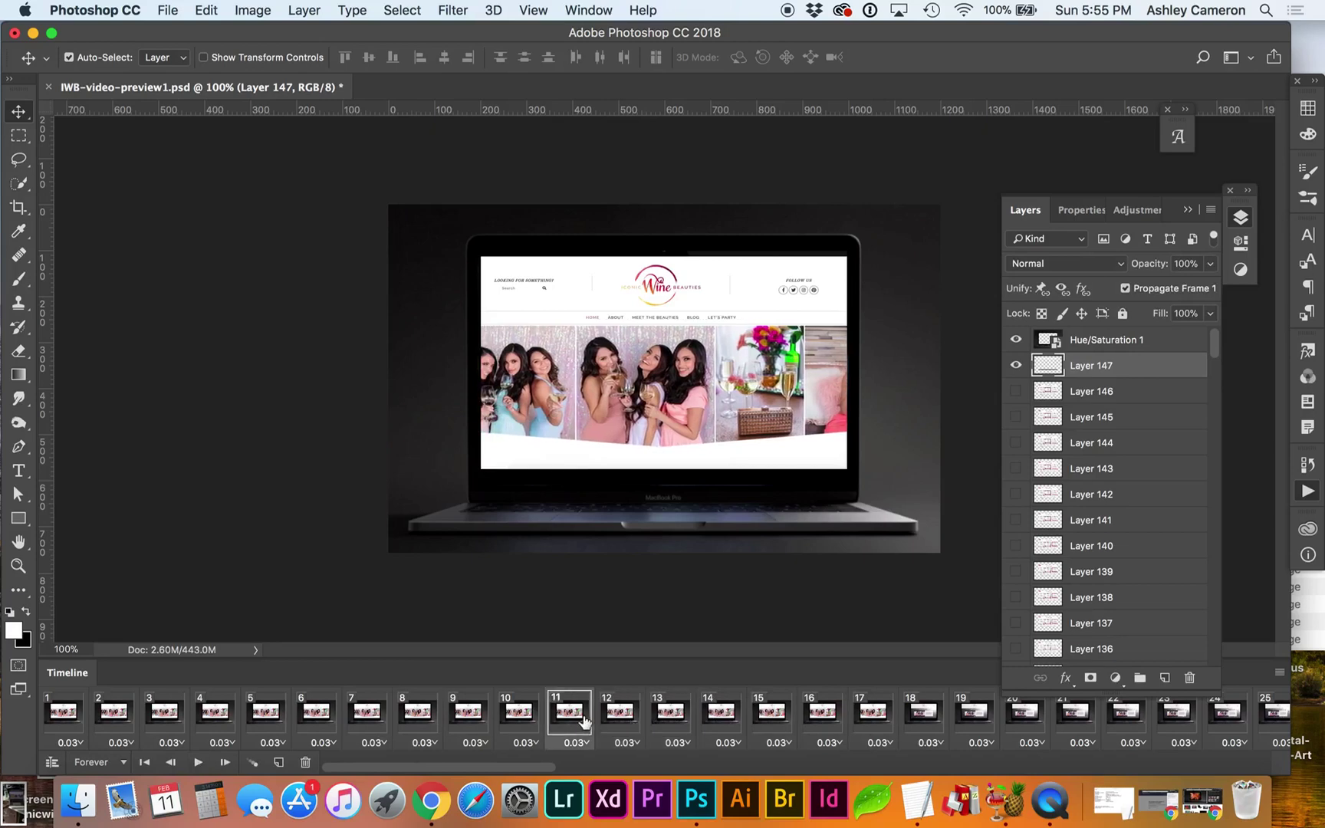
click(628, 719)
click(664, 719)
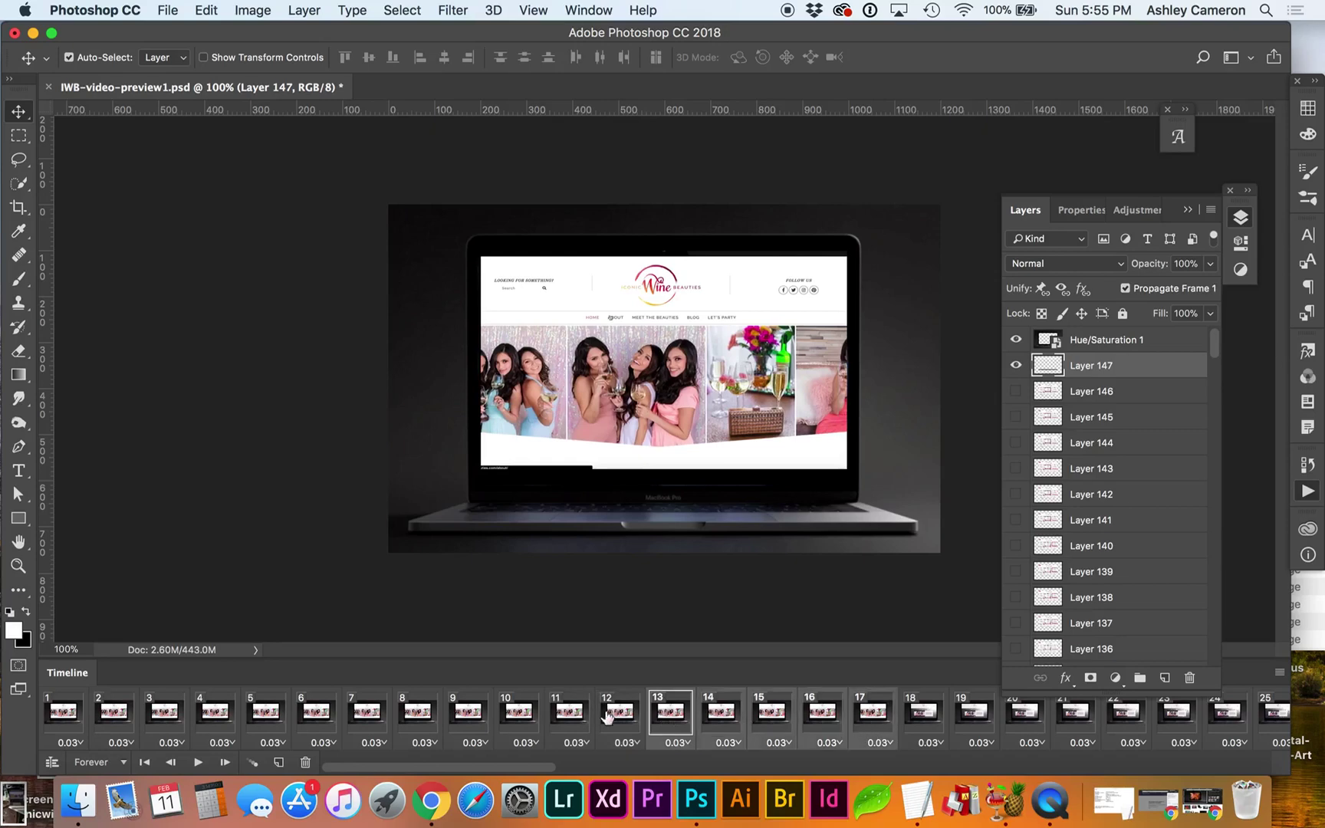
Step: Delete frame 13 and replay from frame 2 to check the cut
click(306, 762)
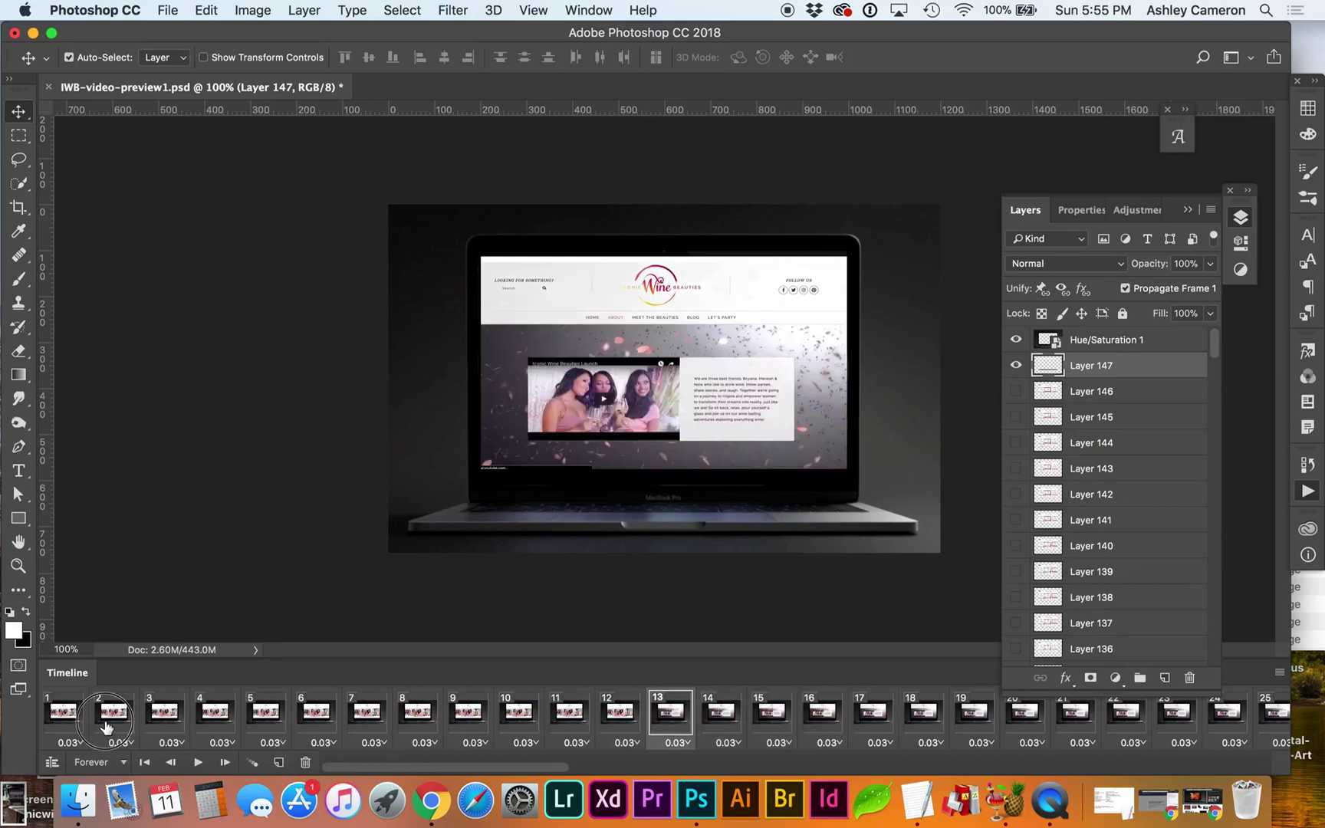
click(112, 725)
click(198, 762)
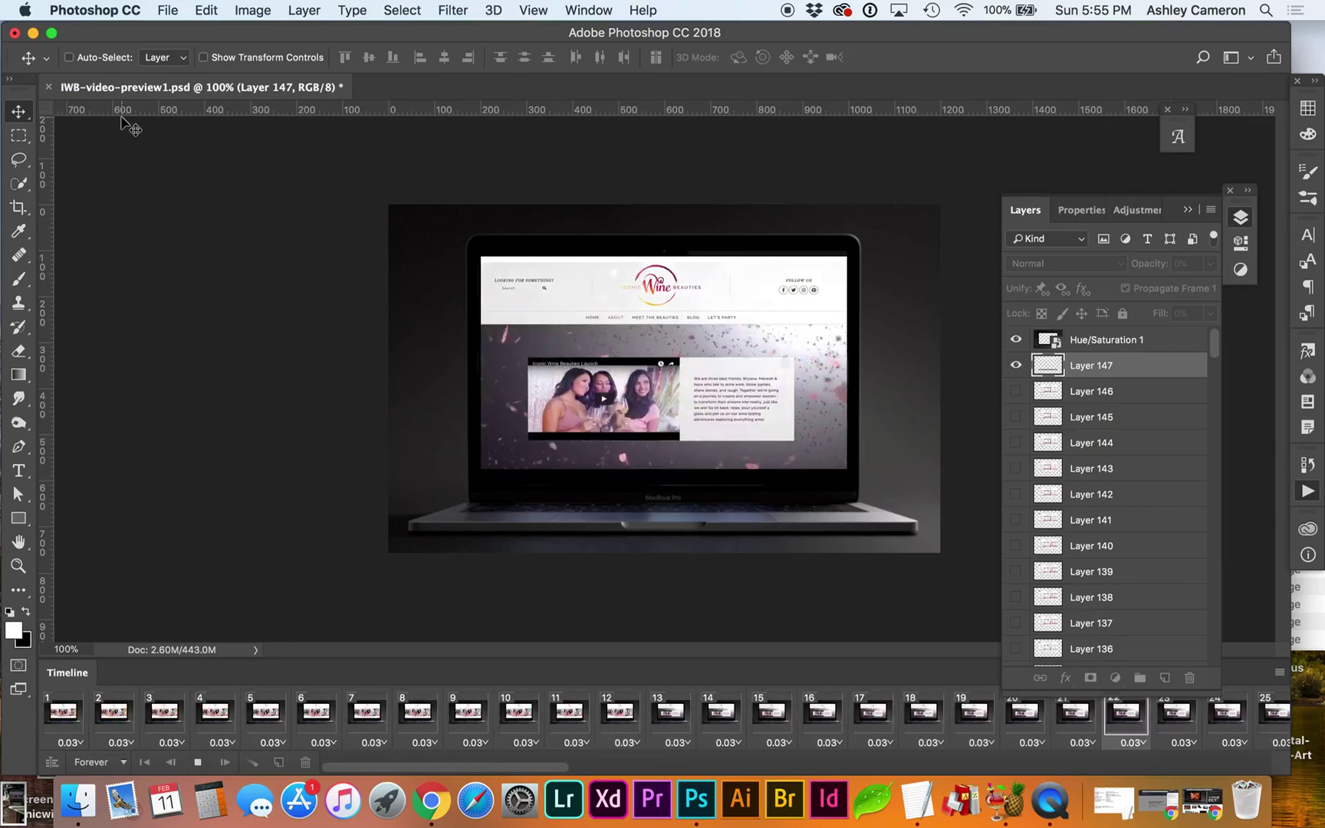
Step: In Save for Web, set the GIF width to 800 px and the palette to 128 colours
key(super+alt+shift+s)
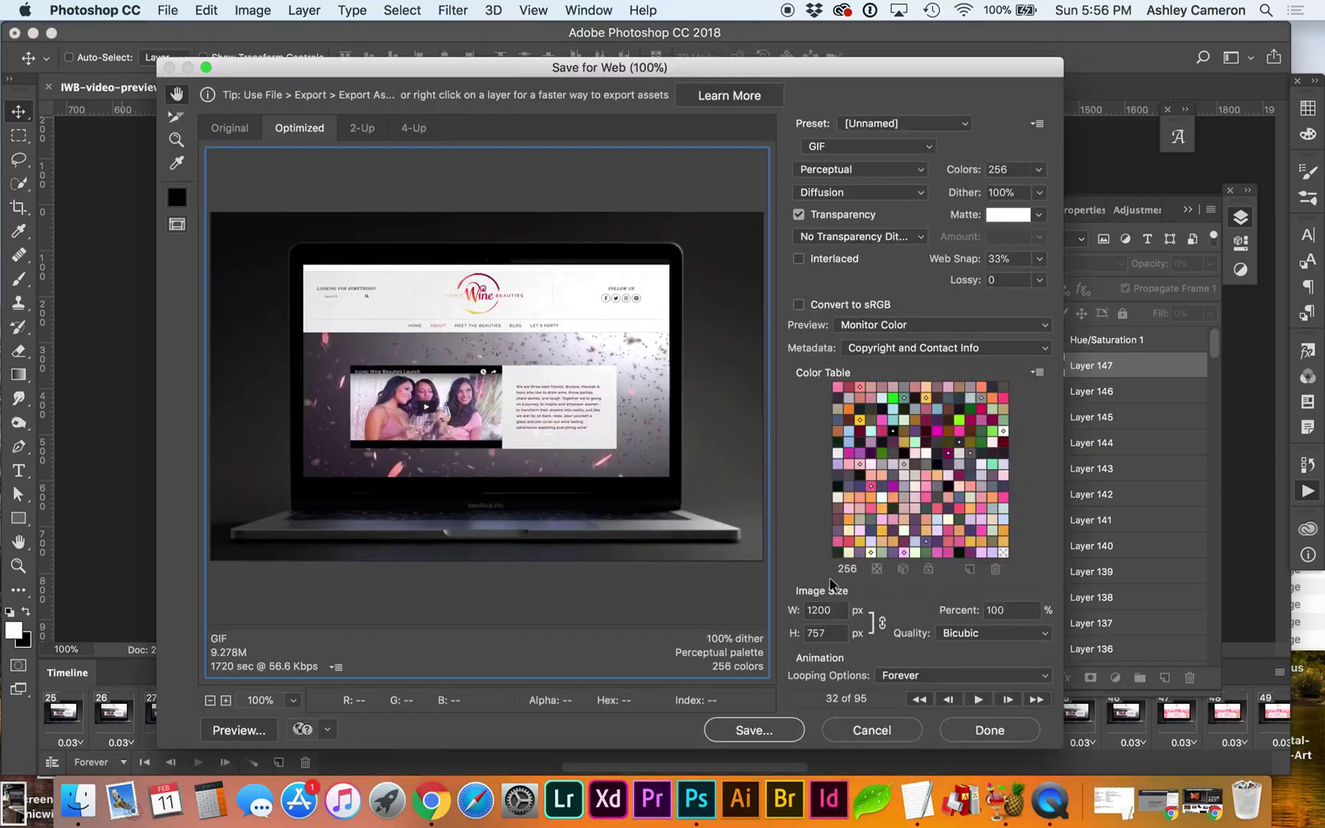
double_click(818, 609)
text(800)
click(828, 635)
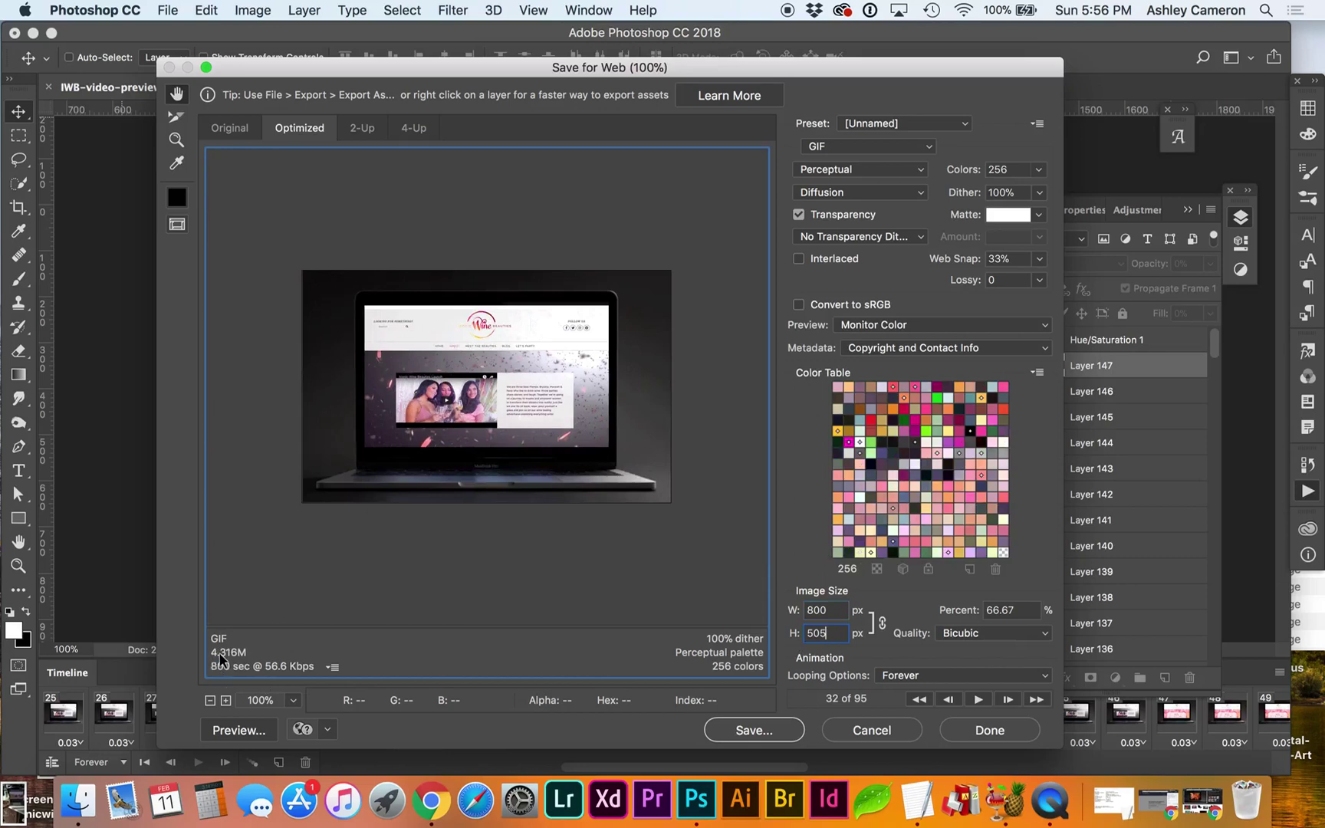
click(1037, 171)
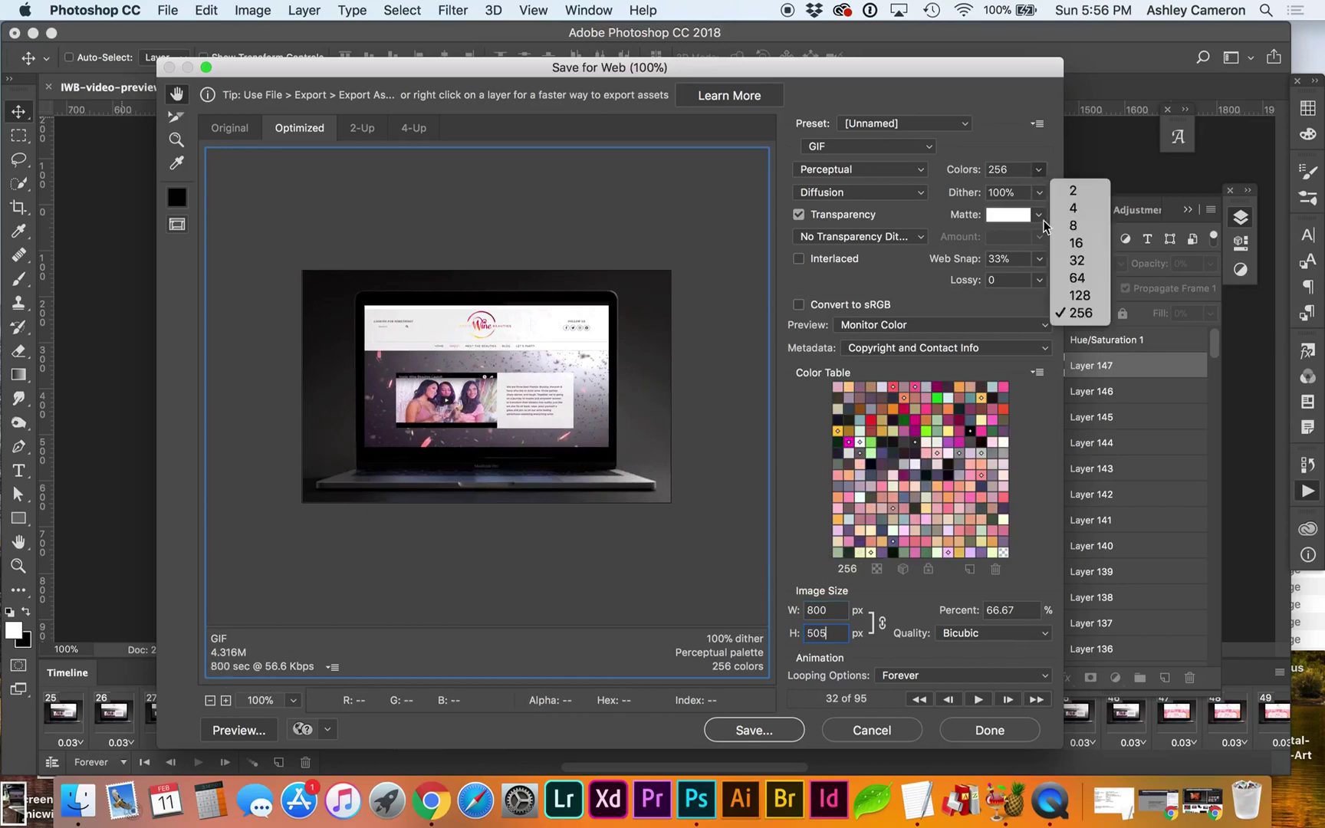
click(1058, 295)
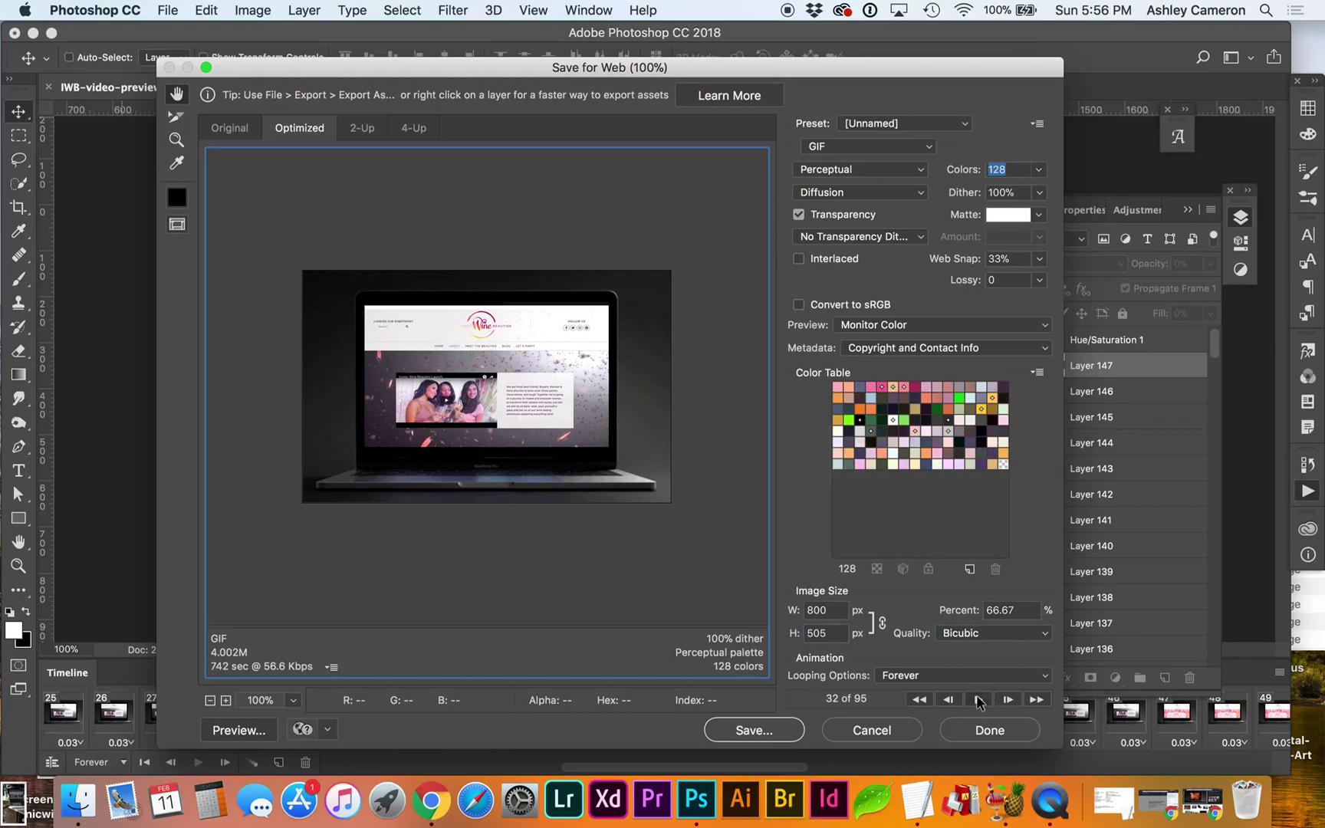
Step: Preview the GIF animation, then switch colour reduction from Perceptual to Adaptive
click(977, 699)
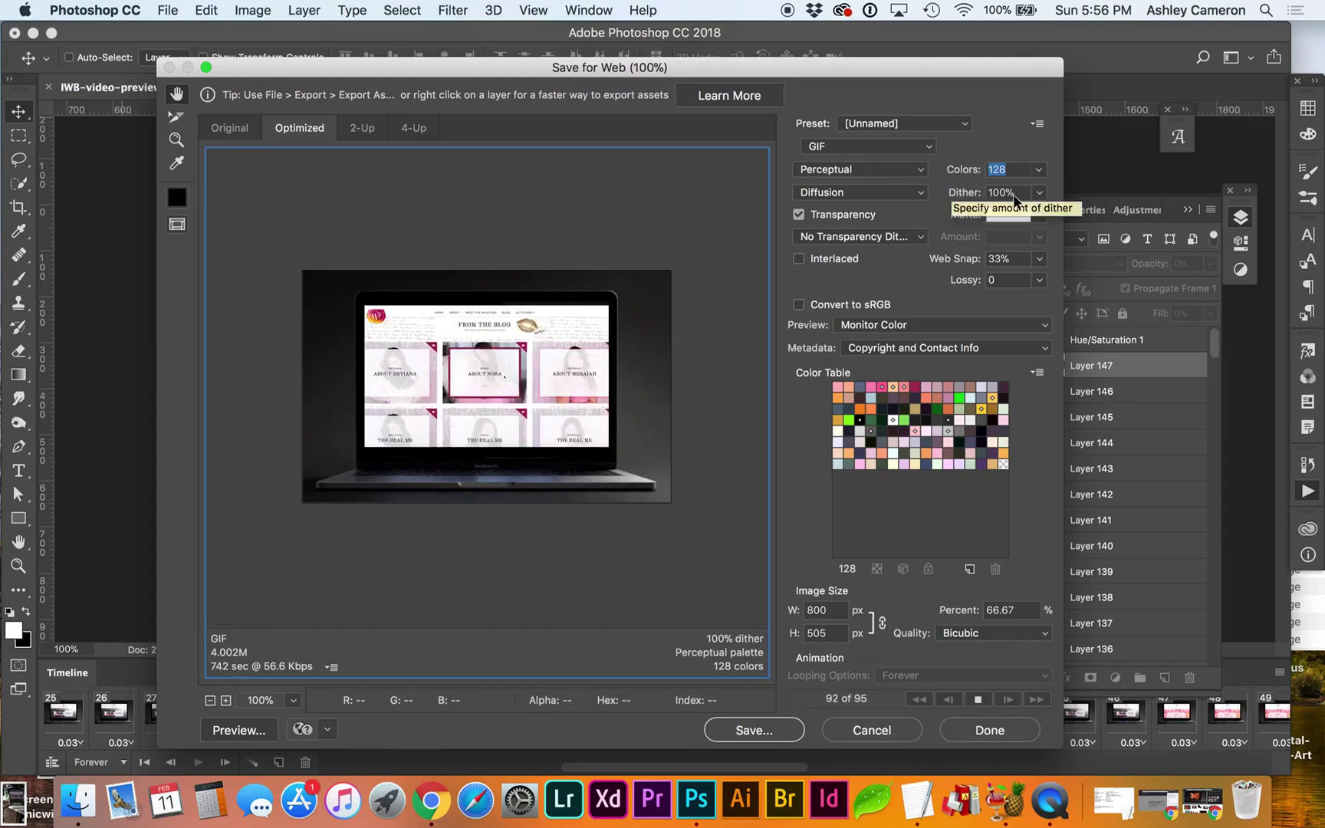
click(921, 170)
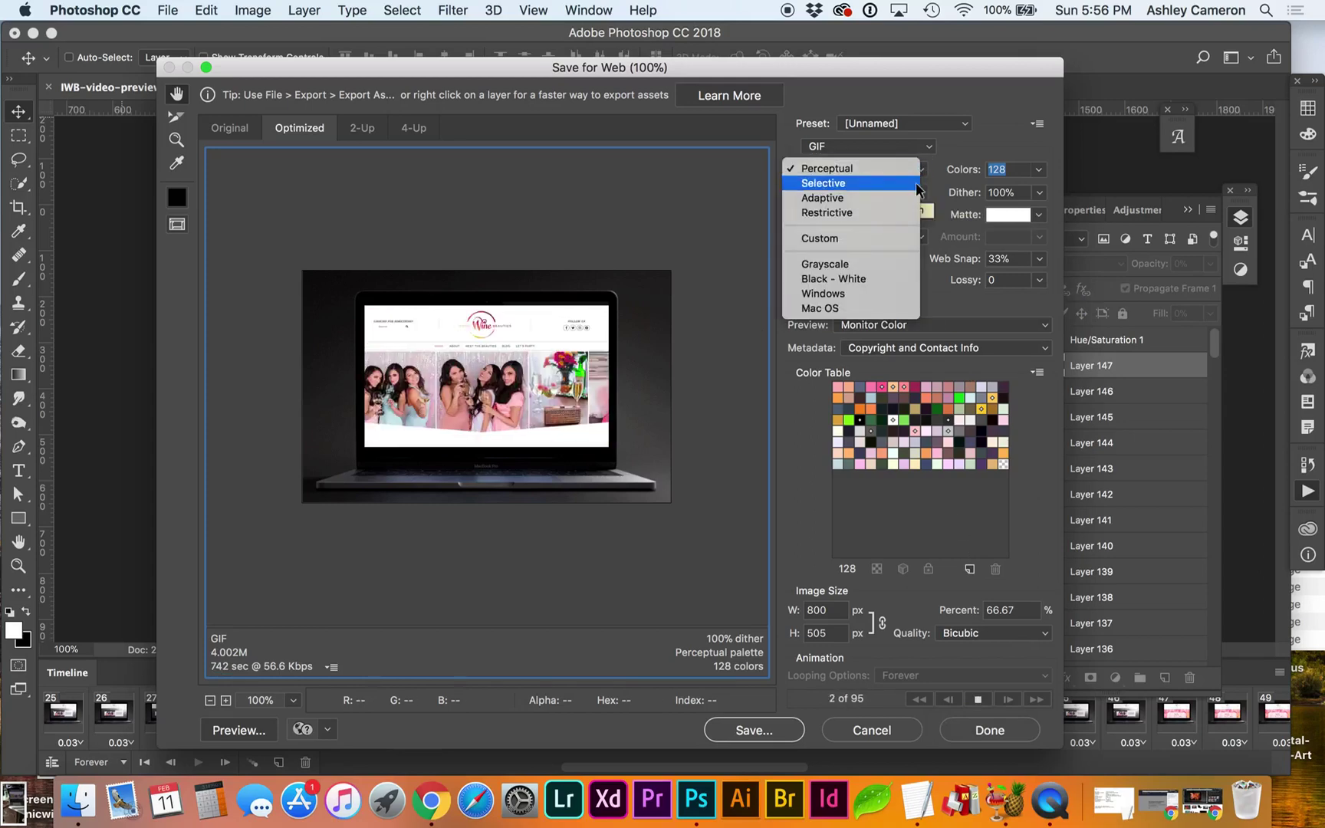
click(915, 170)
click(915, 170)
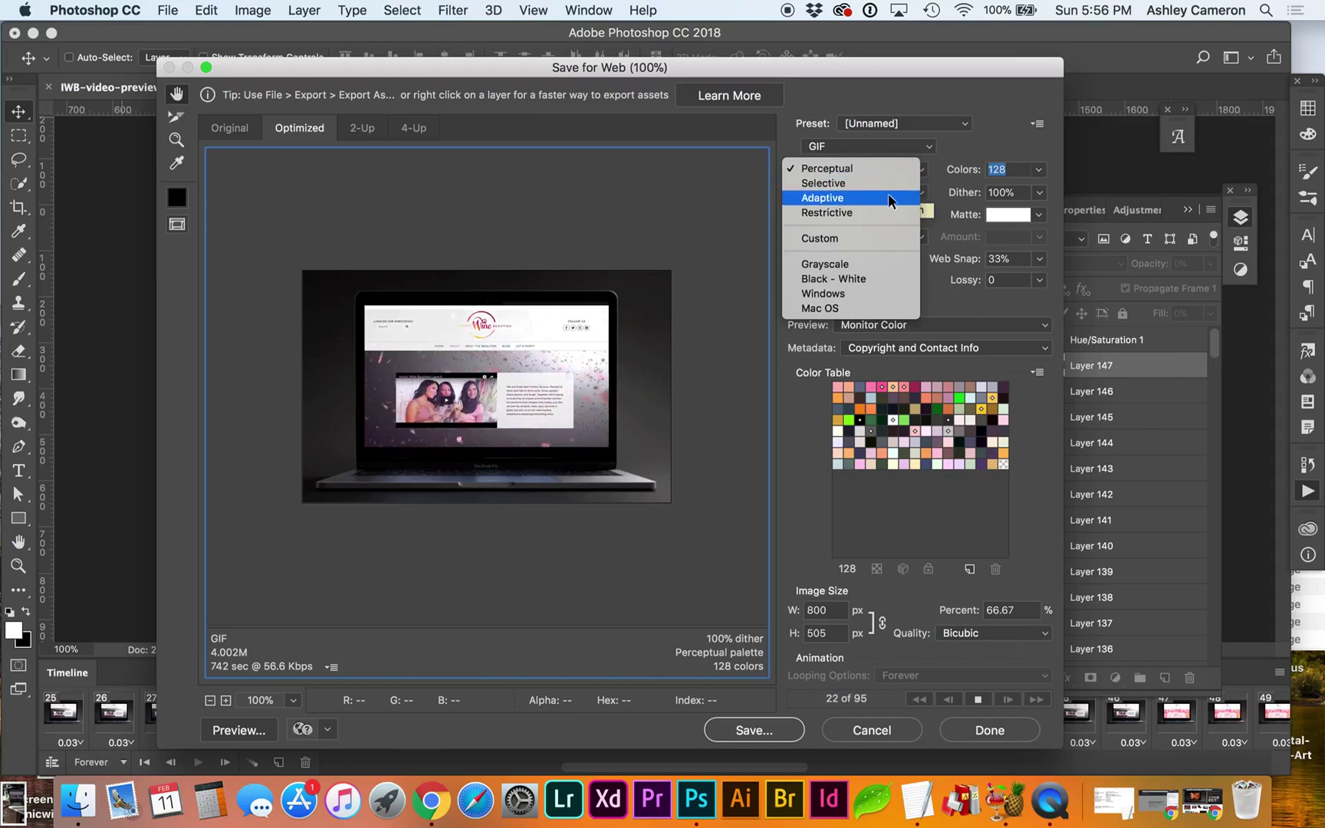
click(888, 193)
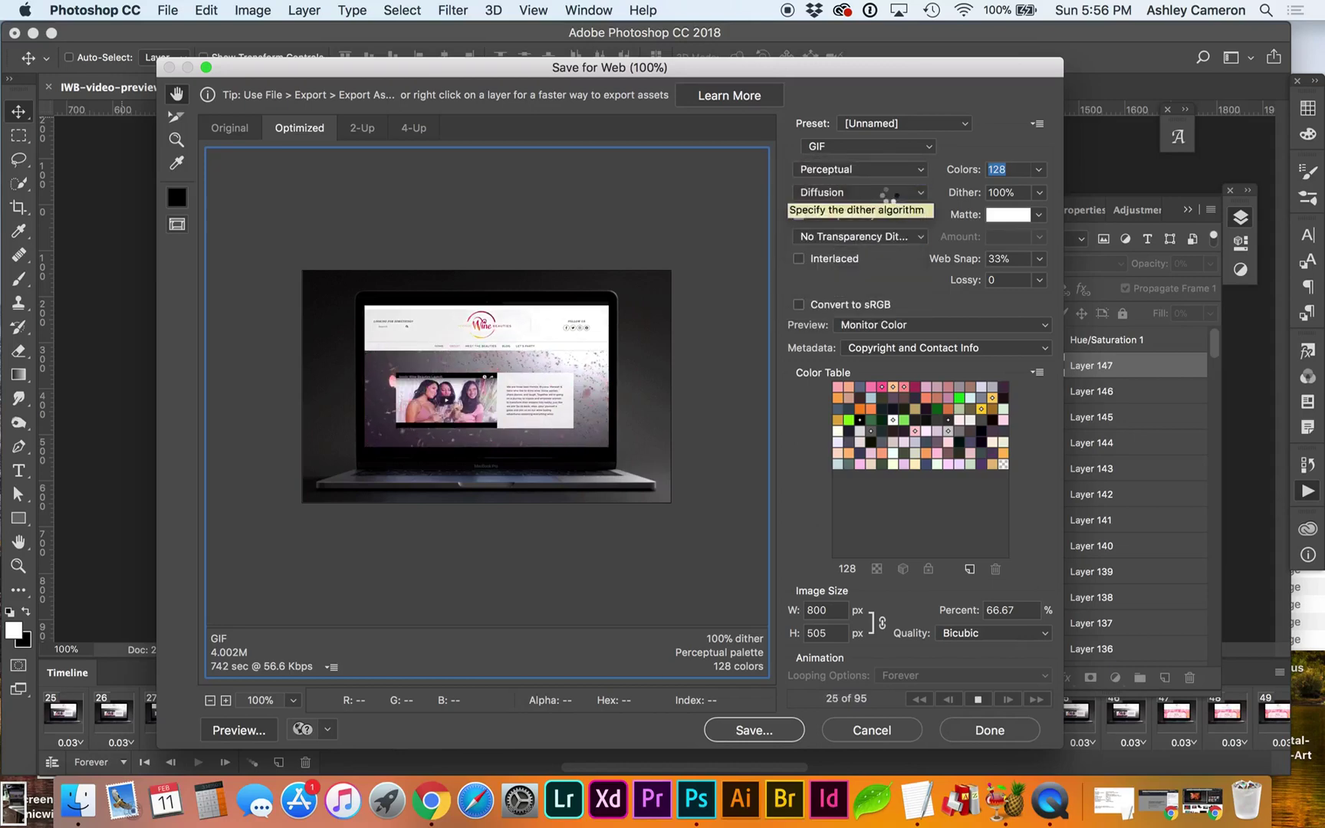